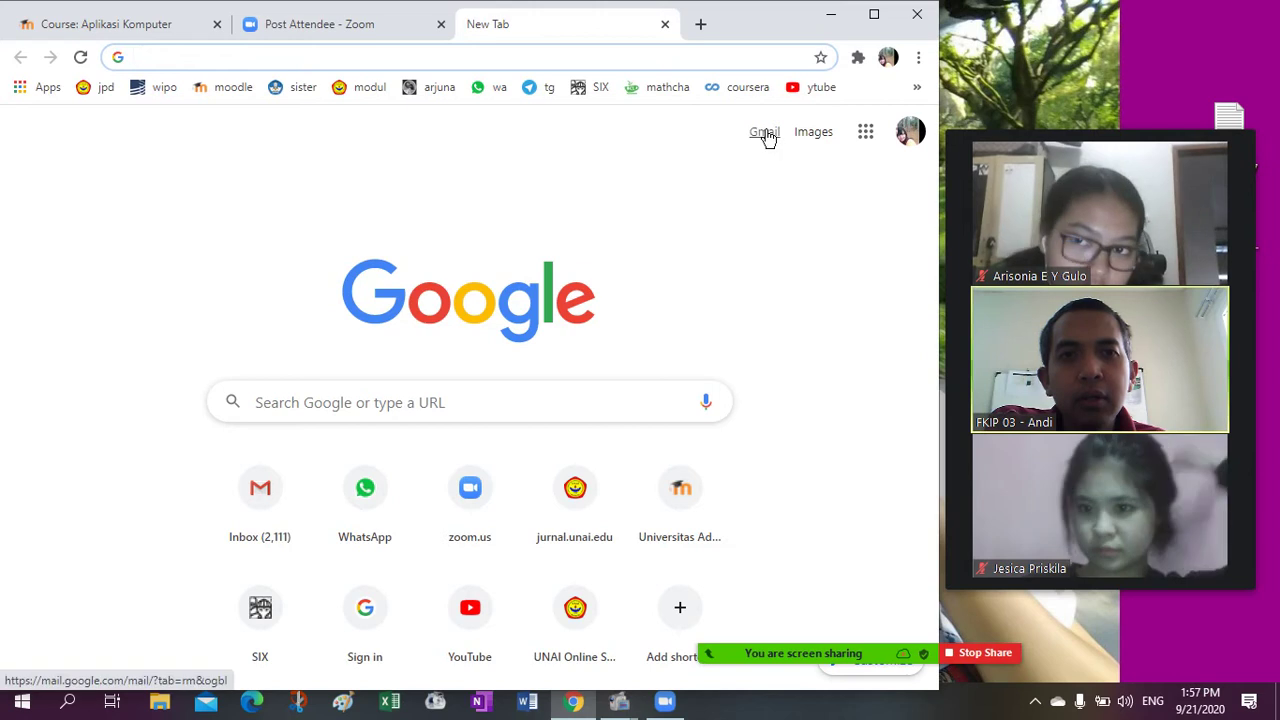
- Open Gmail and turn on Zoom's Spotlight annotation pointer, moving the annotation toolbar clear of the page header
left_click(764, 134)
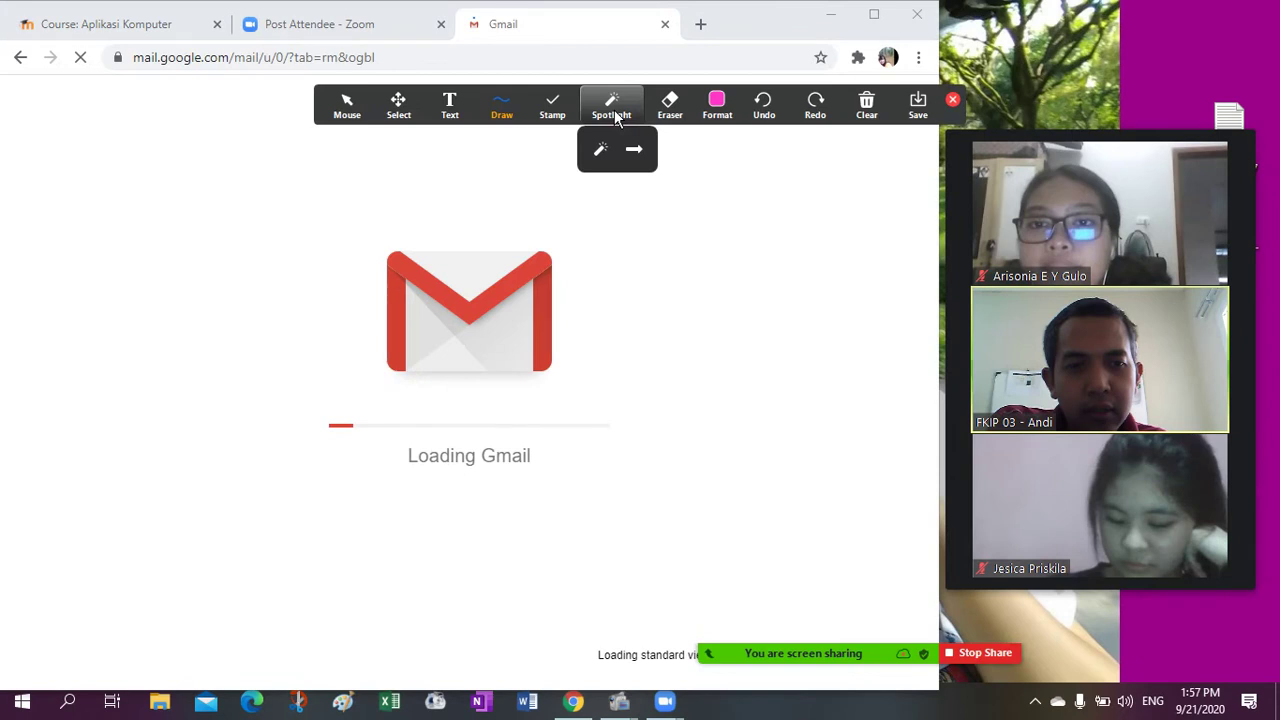
left_click(617, 118)
left_click_drag(955, 118, 665, 642)
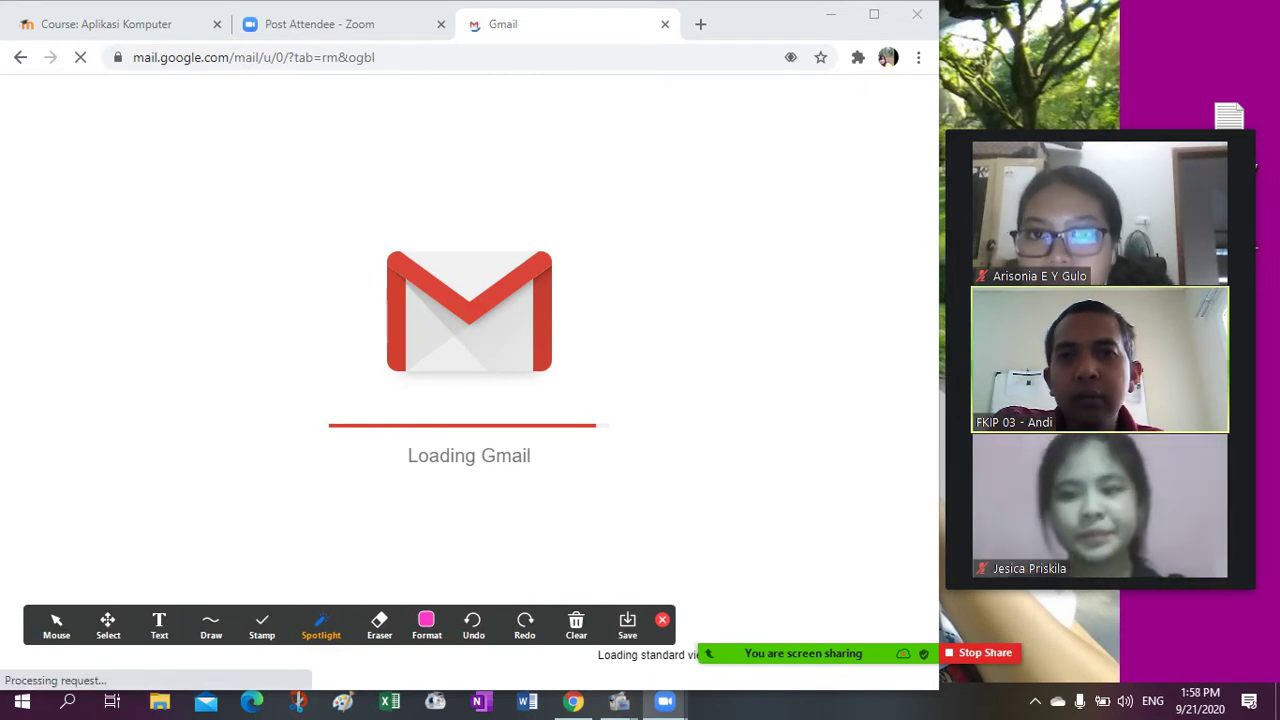
- Close the Post Attendee - Zoom page and open Google Classroom from Gmail
left_click(442, 26)
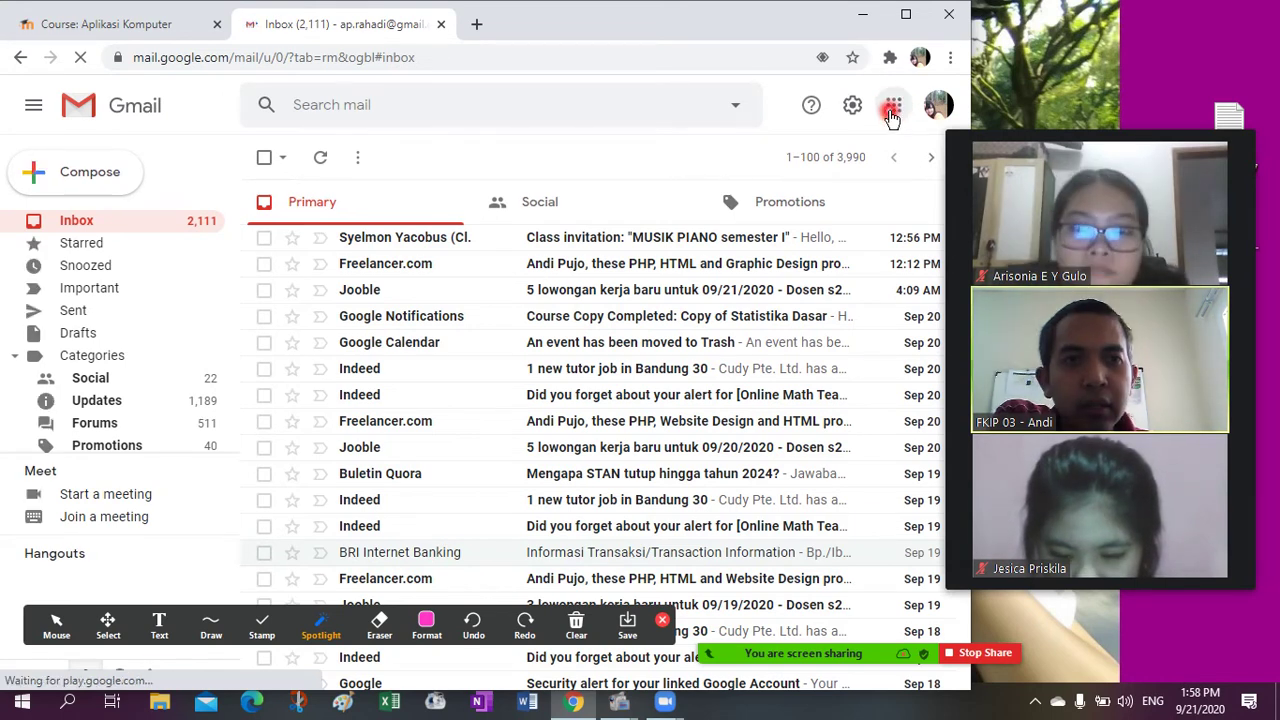
left_click(892, 116)
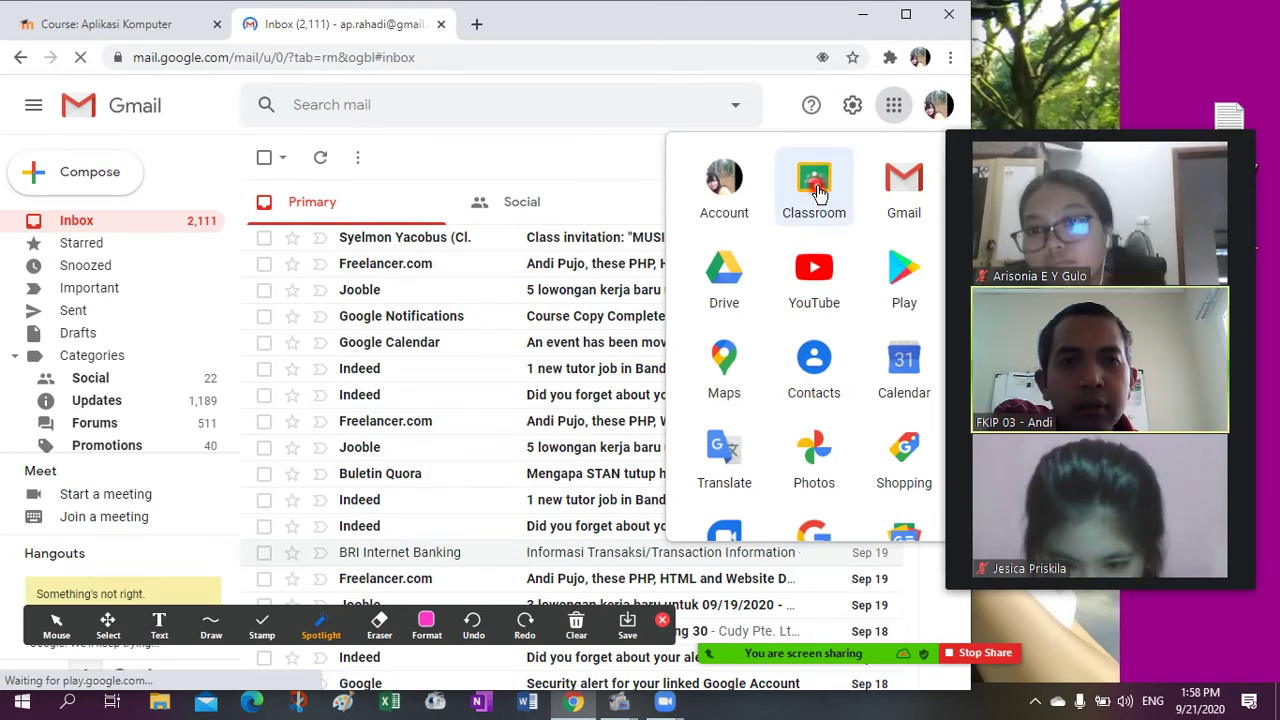
left_click(816, 190)
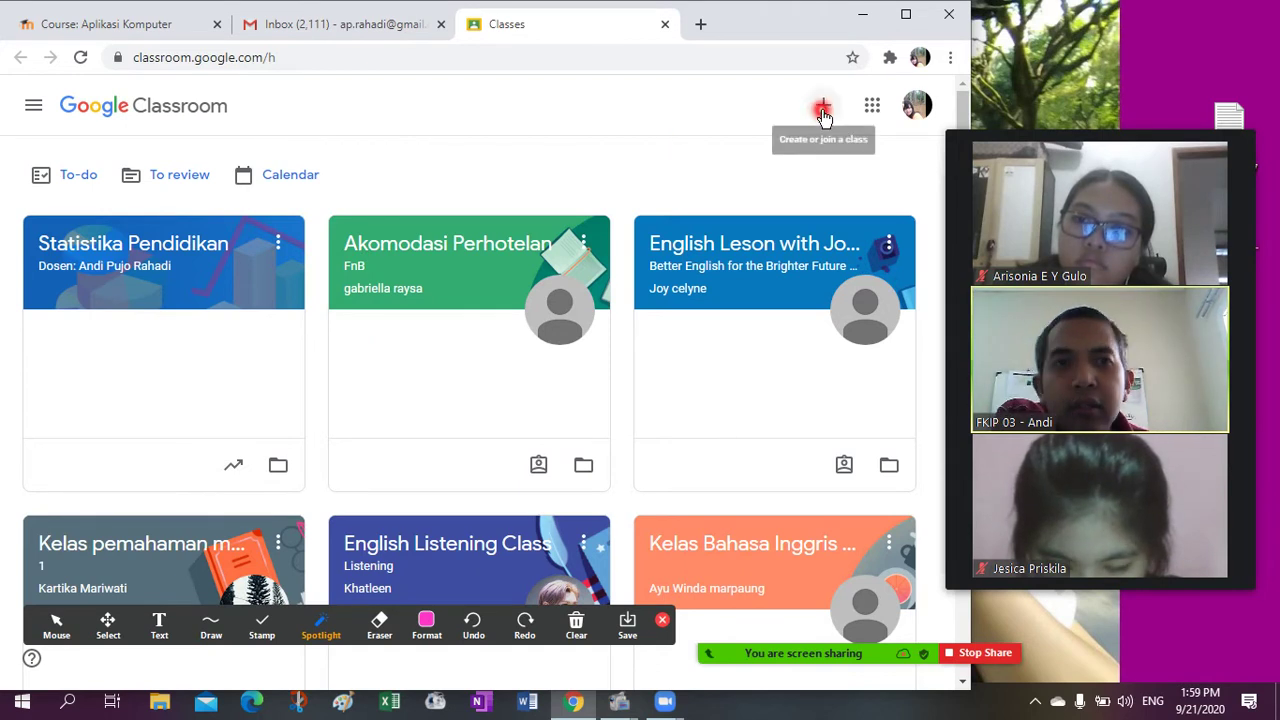
- Start creating a new class and accept the notice about not using Classroom at a school with students
left_click(822, 110)
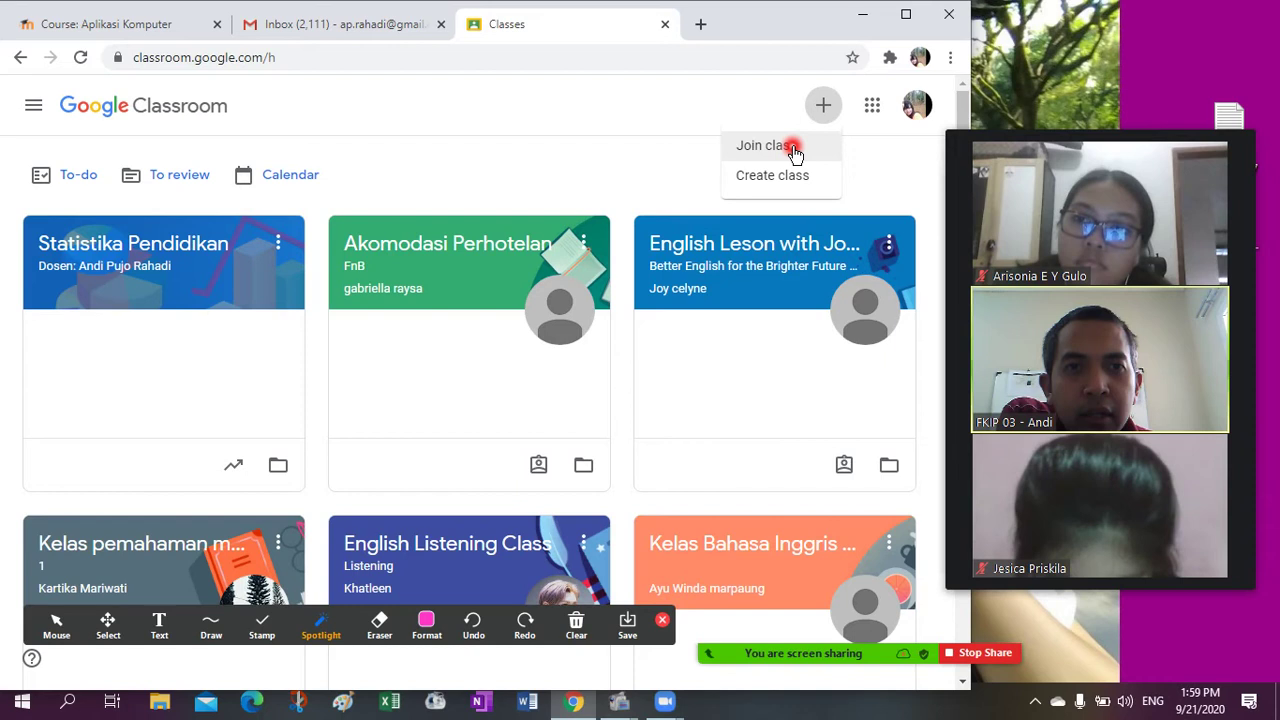
left_click(779, 175)
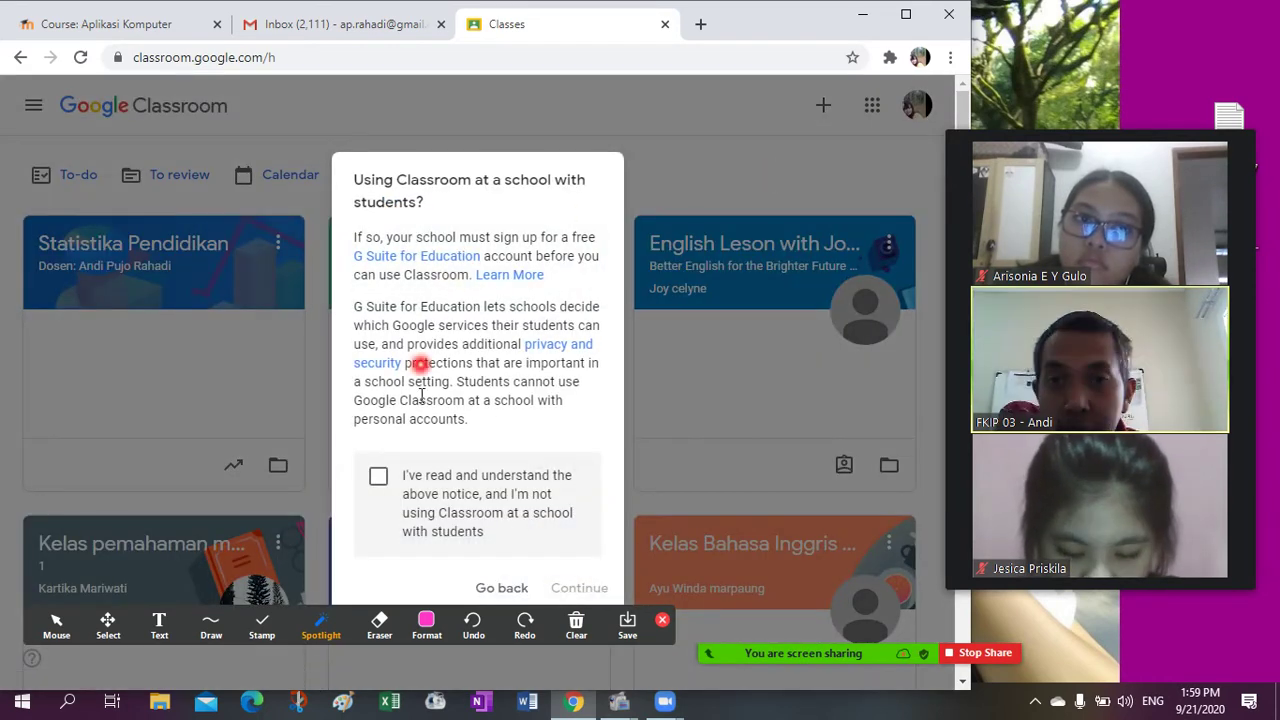
left_click(380, 478)
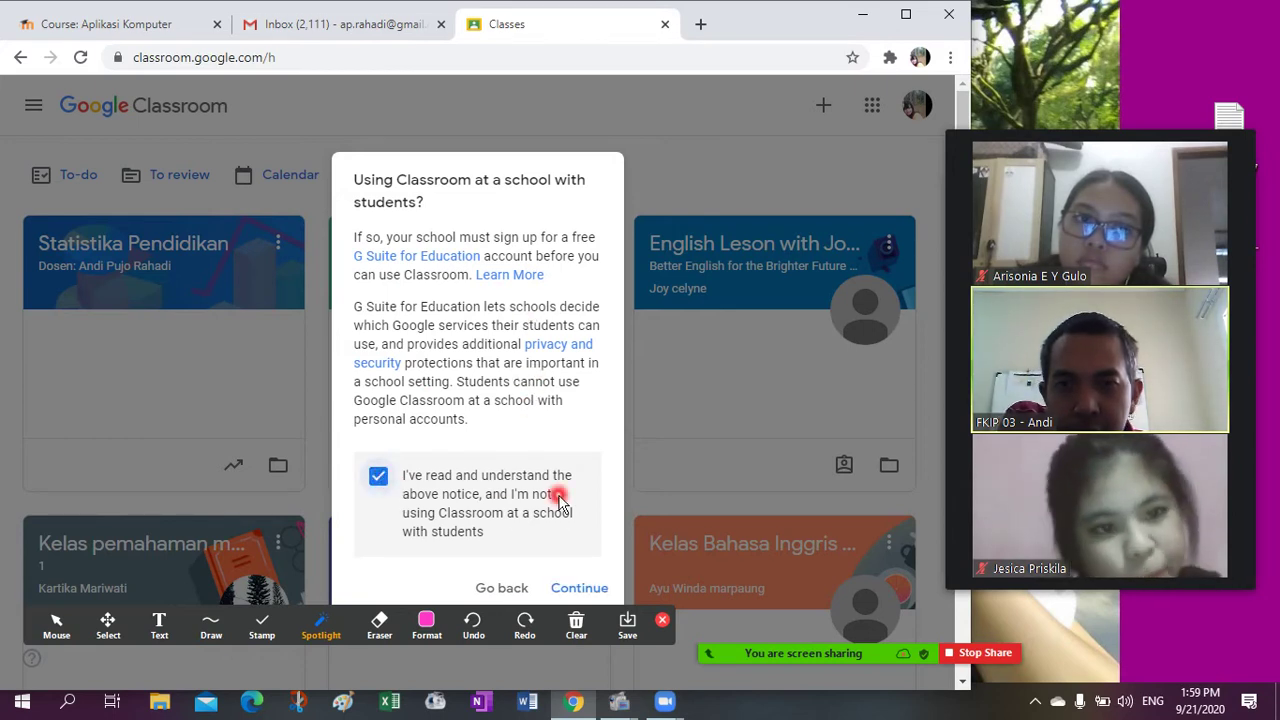
left_click(575, 589)
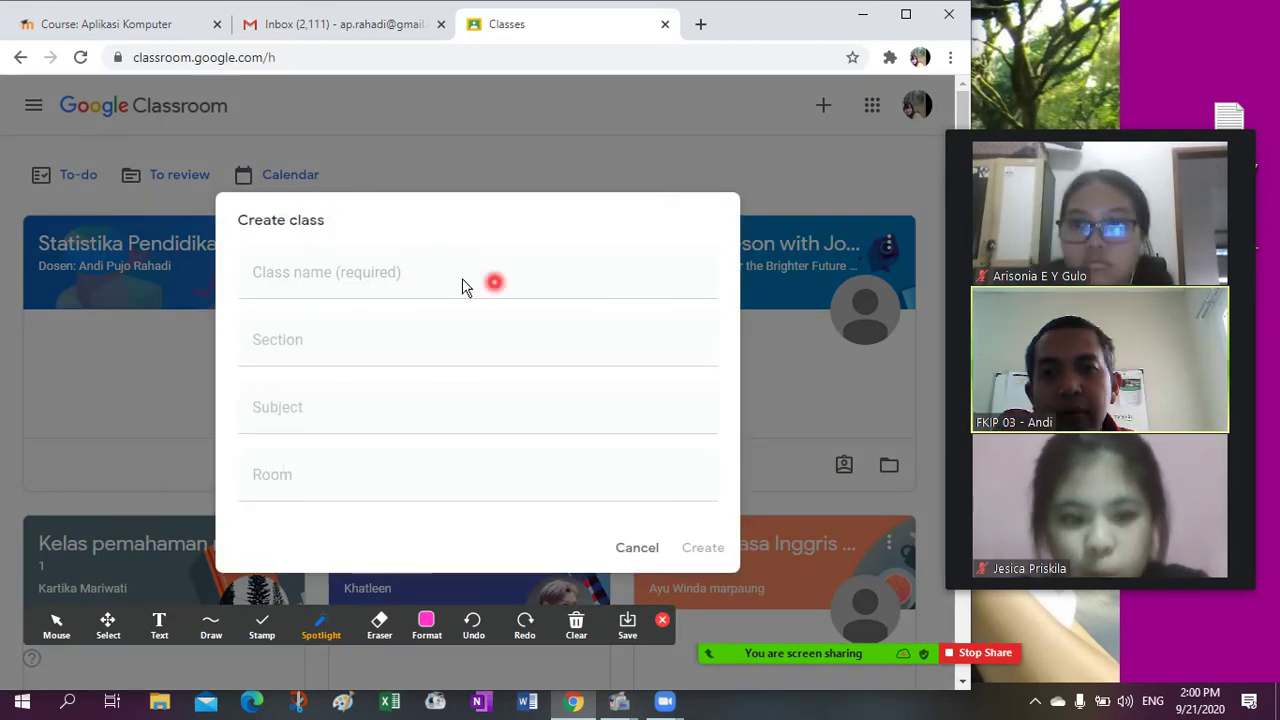
- Enter Kelas 8 SMP as the name of the new class
left_click(446, 278)
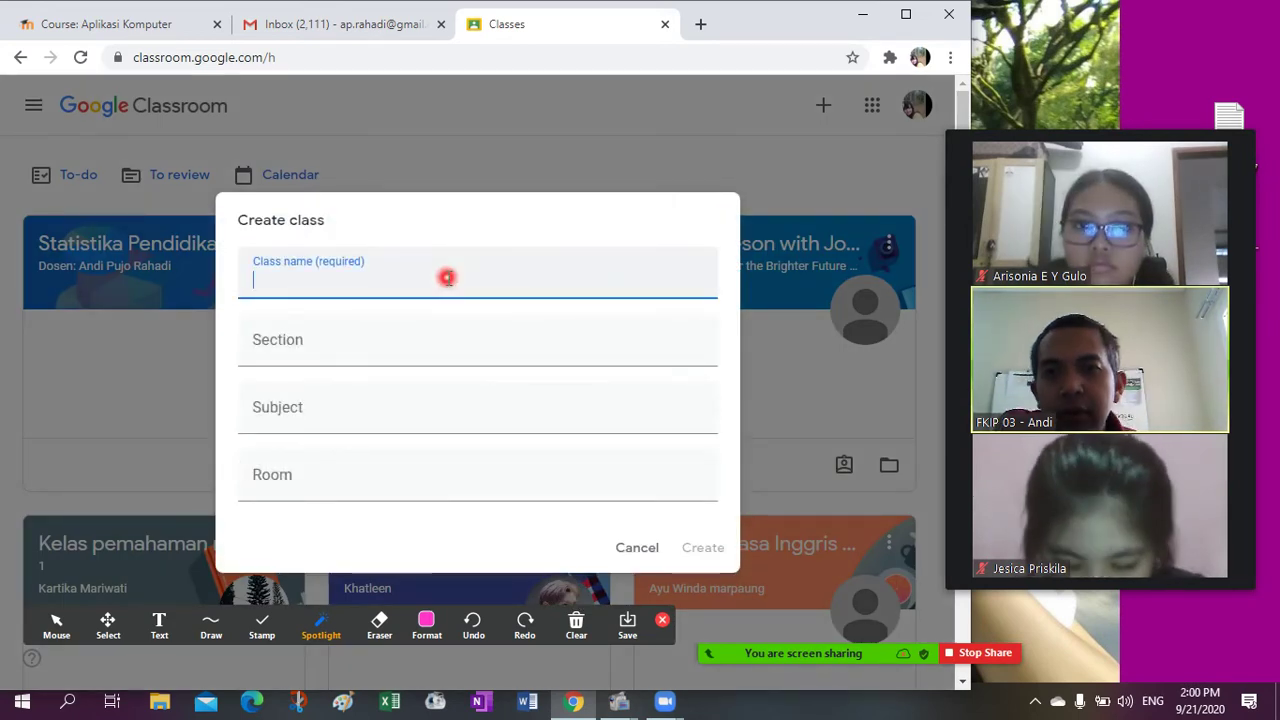
type("K")
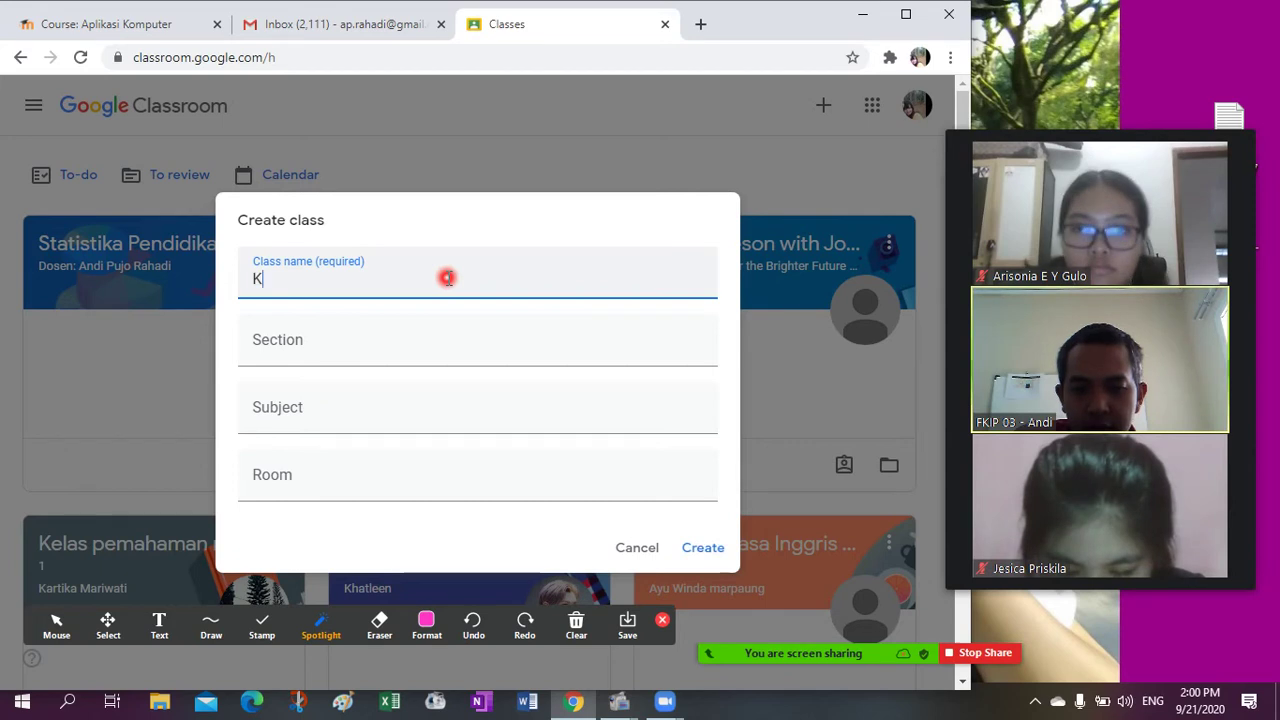
type("elas ")
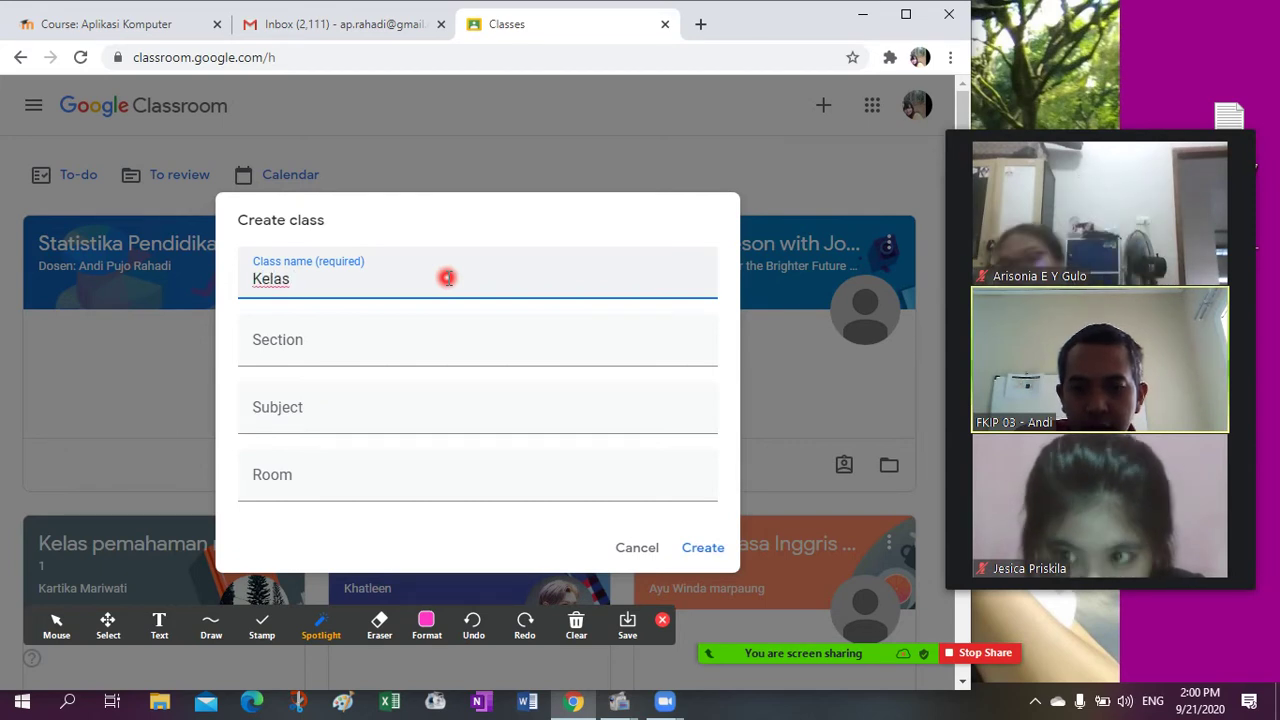
type("8 SMP")
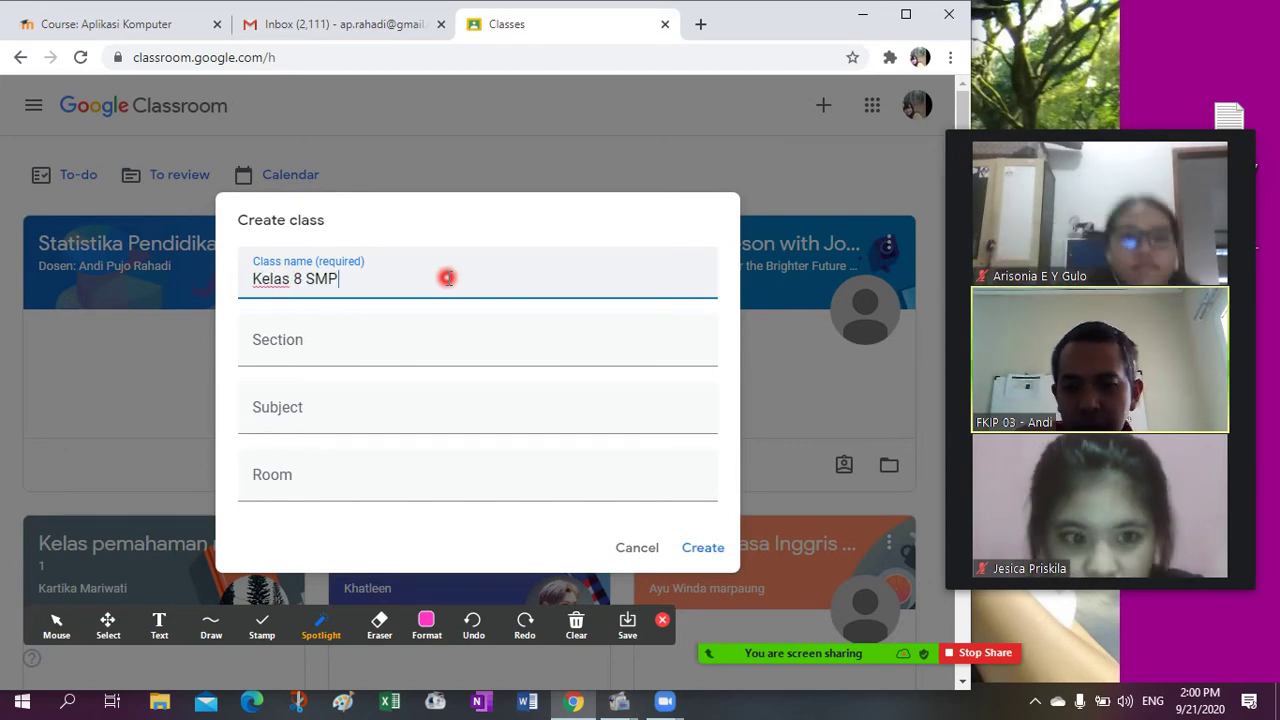
key("Tab")
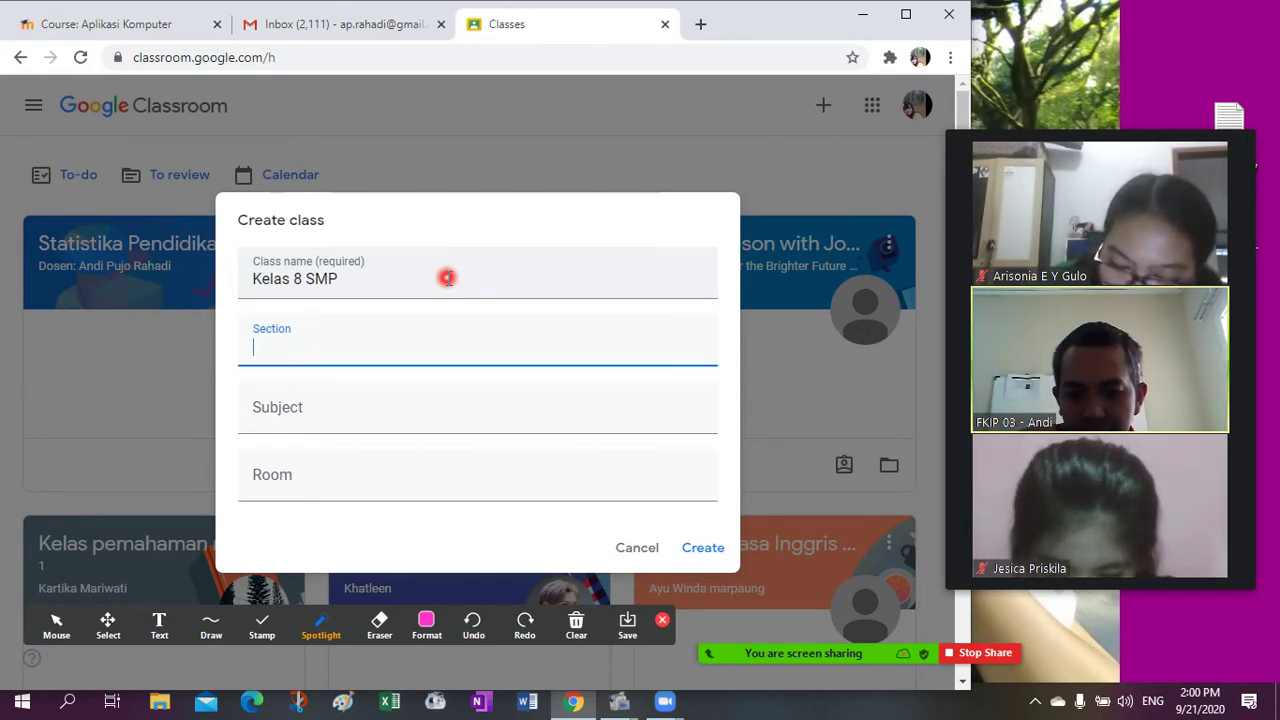
- Set the new class's section to Semester 1 and its subject to Matematika
type("Semeste")
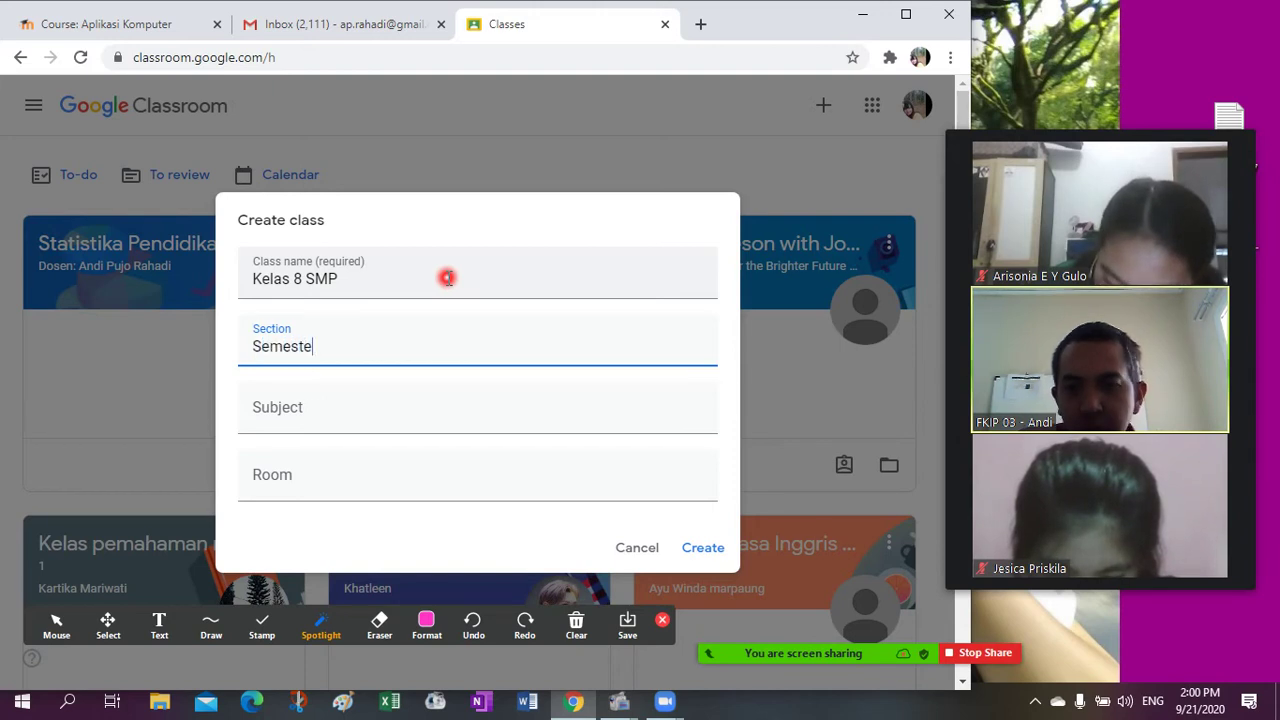
type("r ")
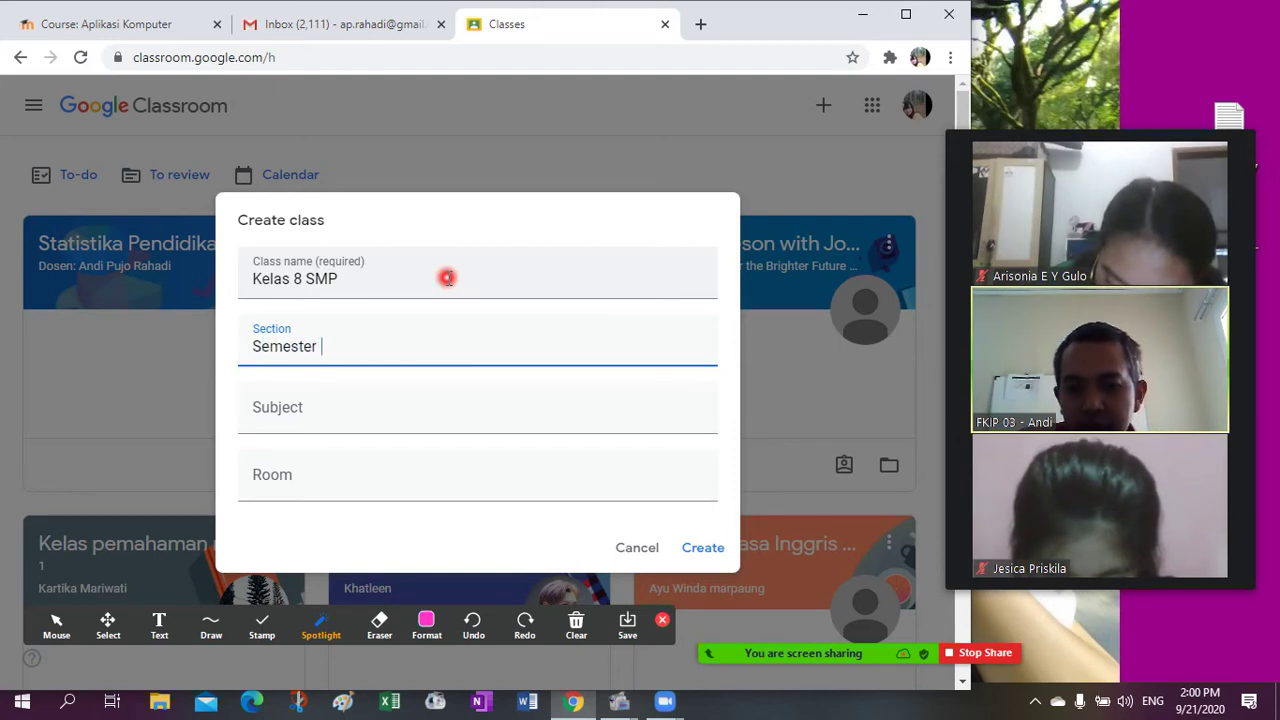
type("1")
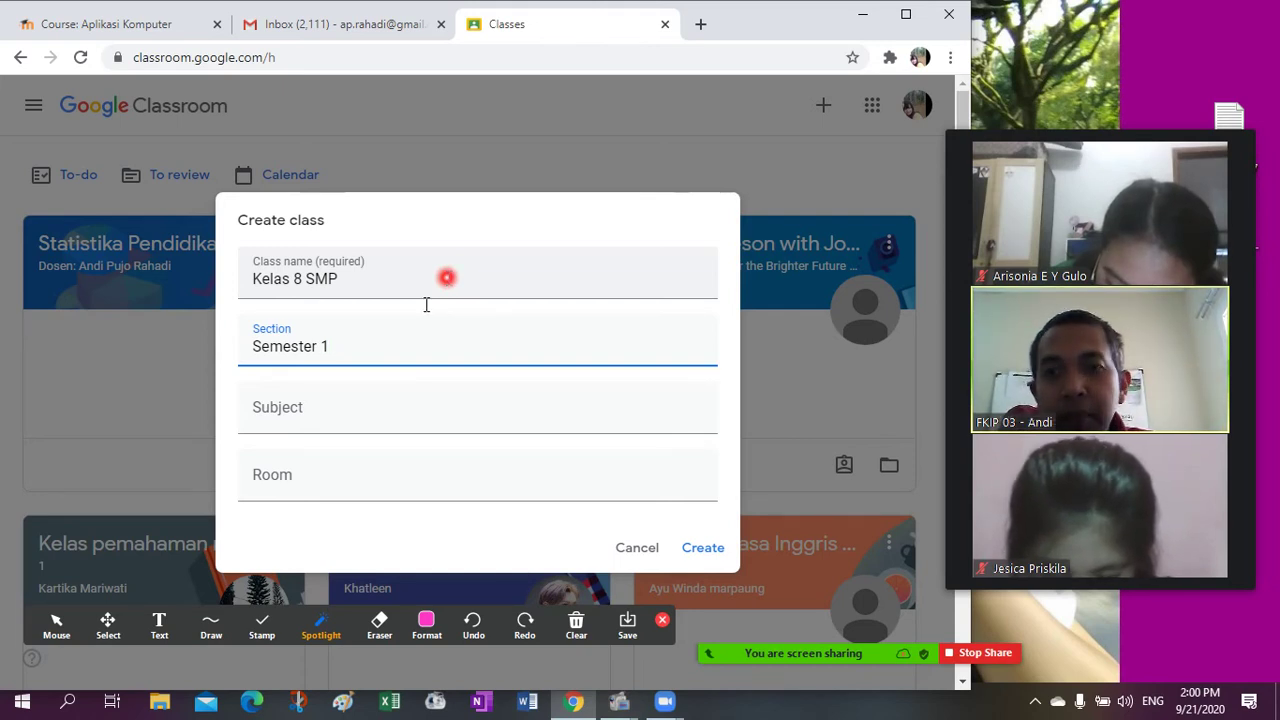
left_click(351, 410)
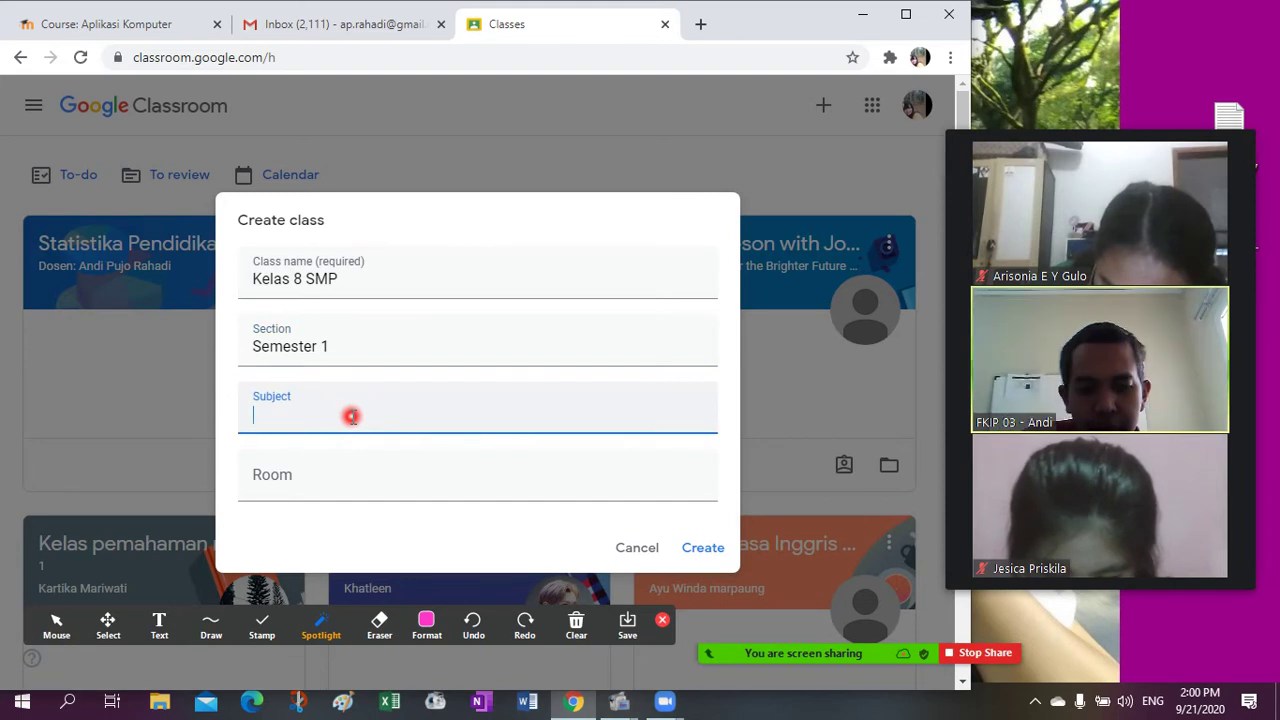
type("Matematika")
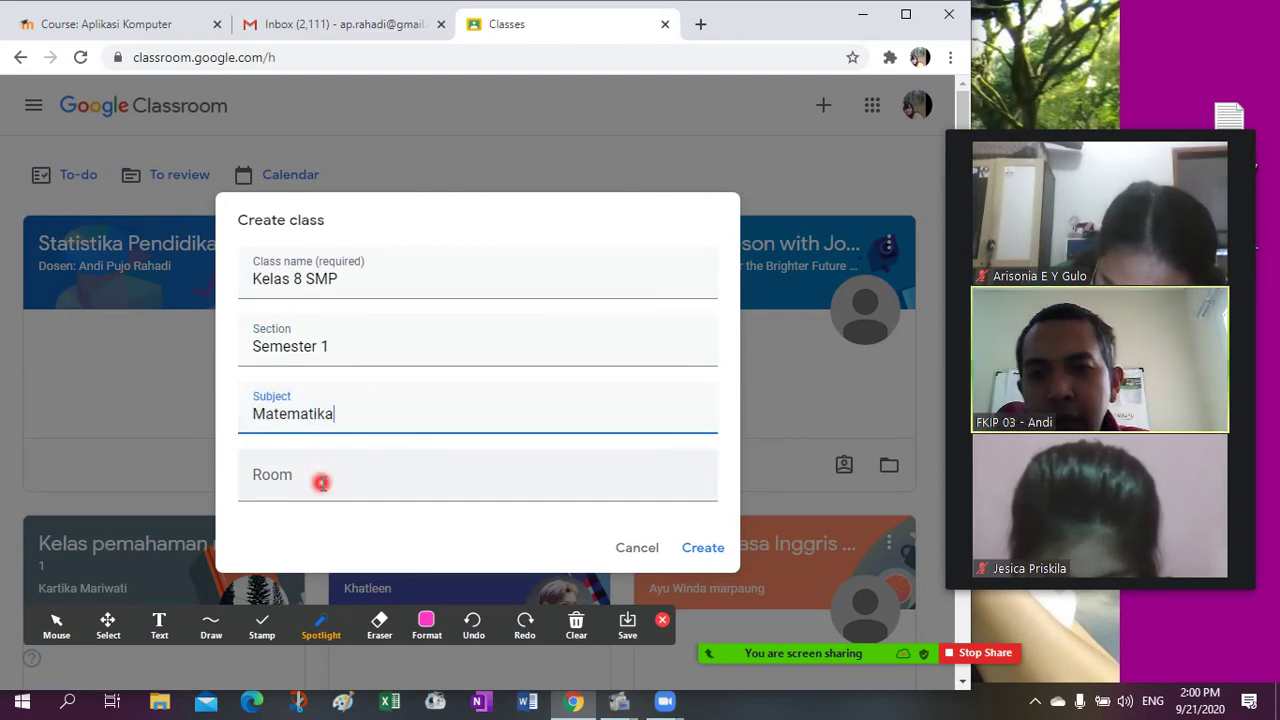
- Try 101 and Virtual 1 as the new class's room, clearing each entry
left_click(321, 483)
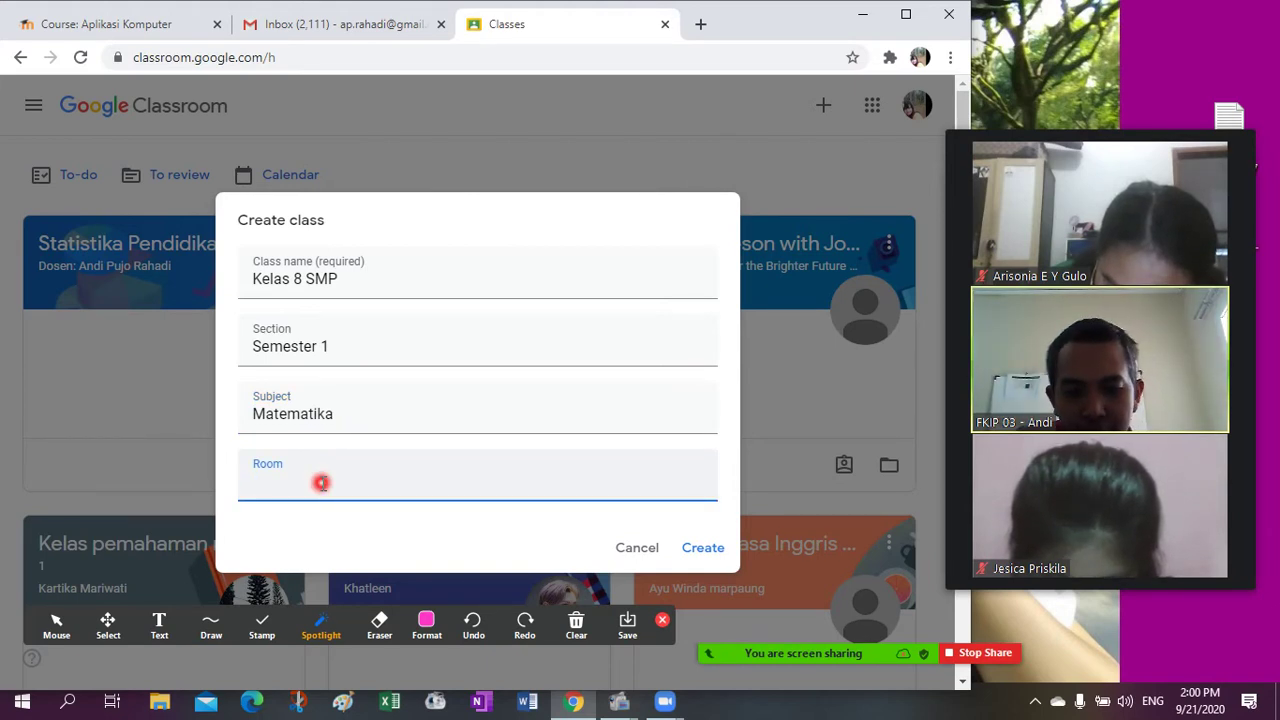
type("101")
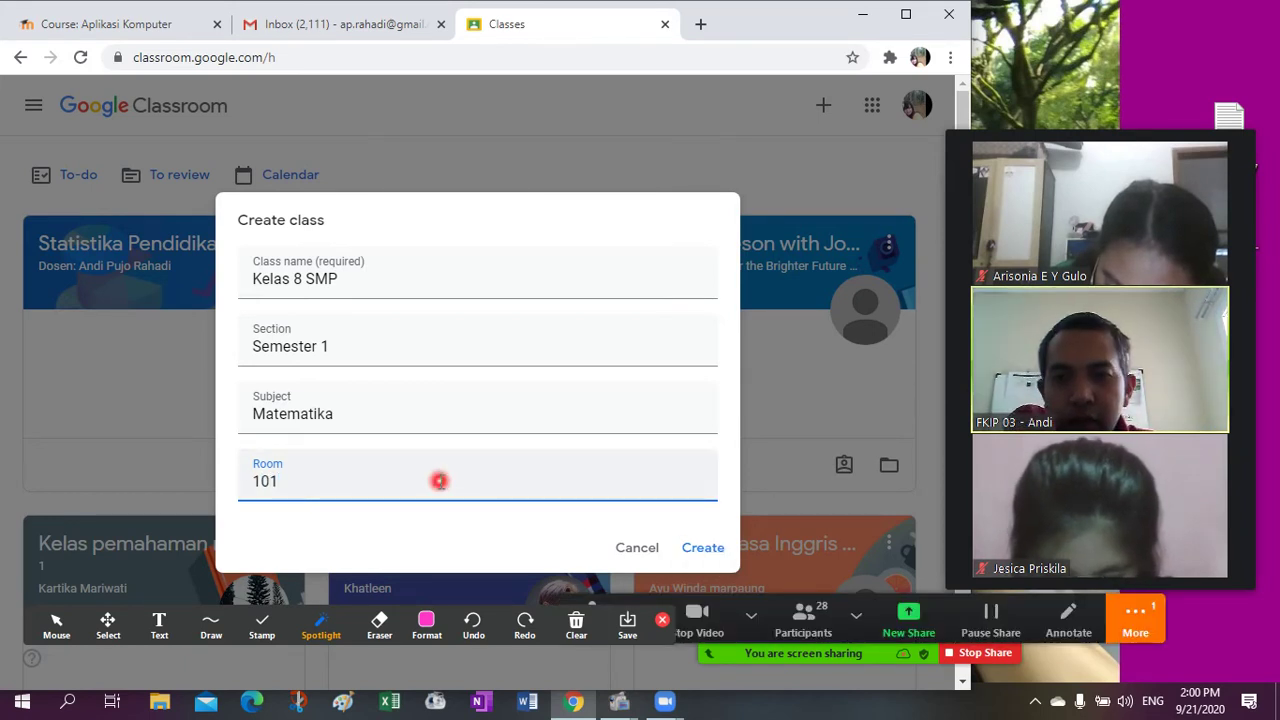
key("BackSpace")
key("BackSpace")
key("BackSpace")
type("Vi")
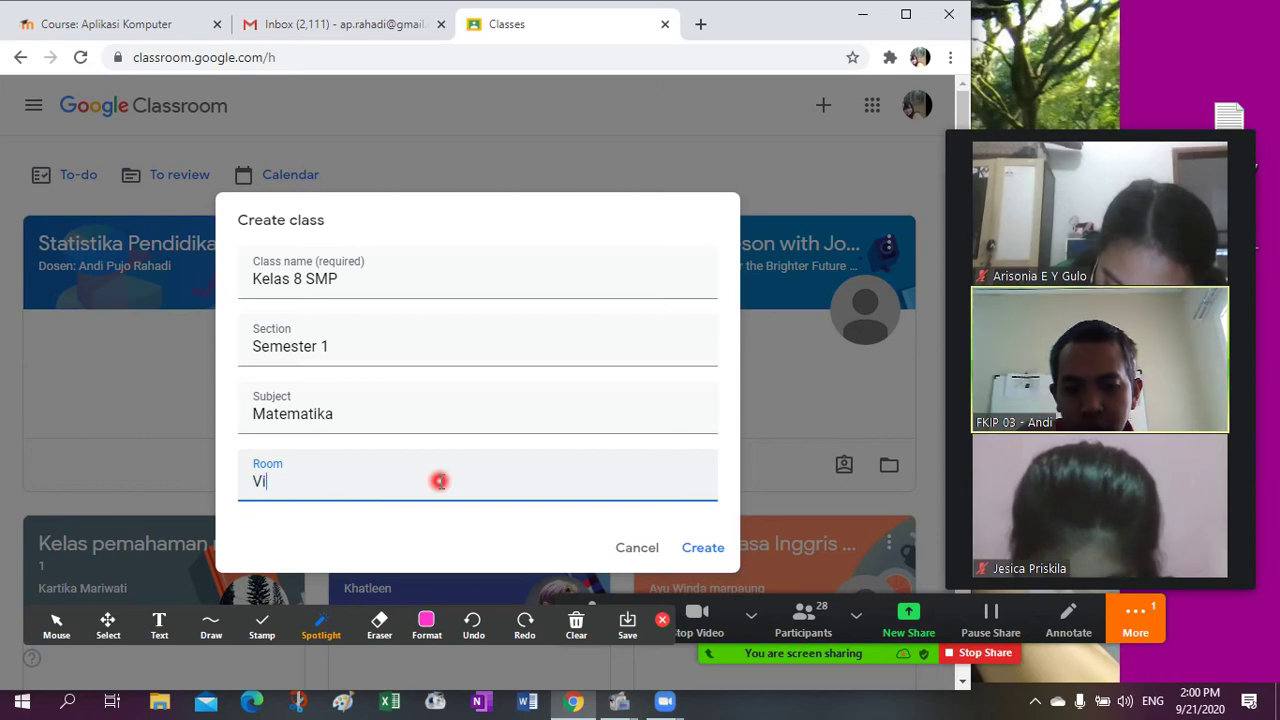
type("rtual 1")
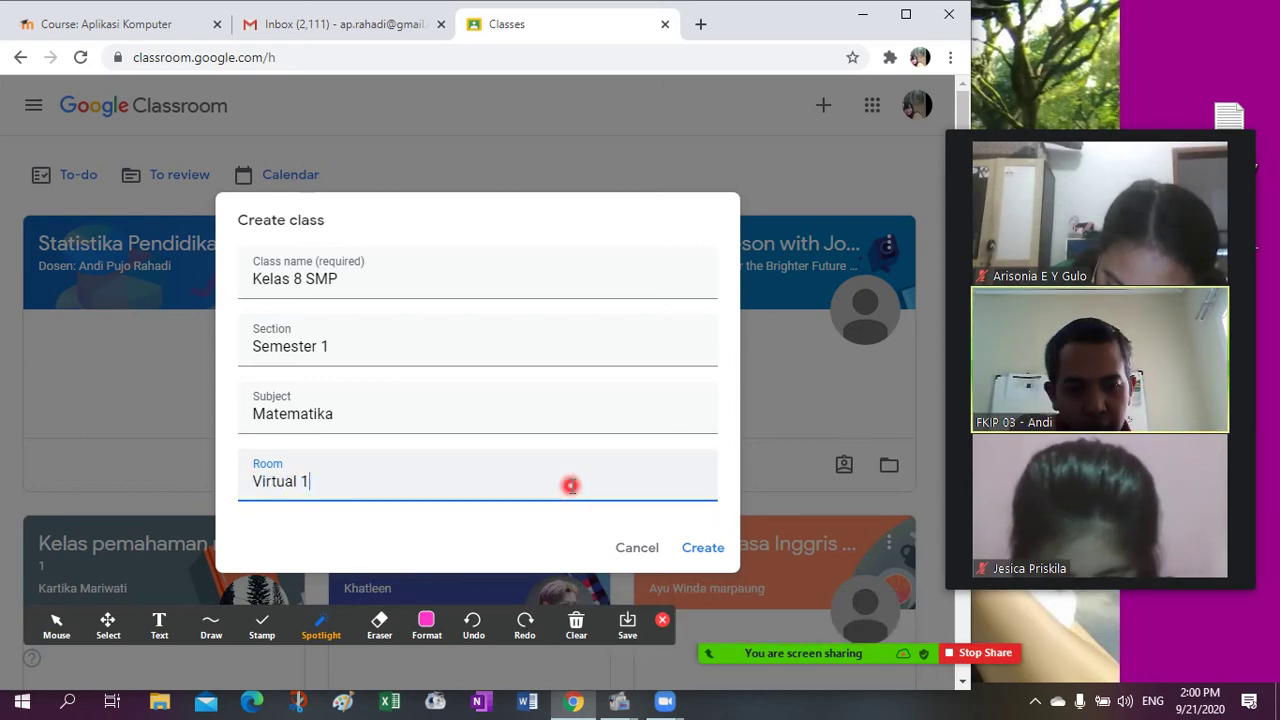
key("BackSpace")
key("BackSpace")
key("BackSpace")
key("BackSpace")
key("BackSpace")
key("BackSpace")
key("BackSpace")
key("BackSpace")
key("BackSpace")
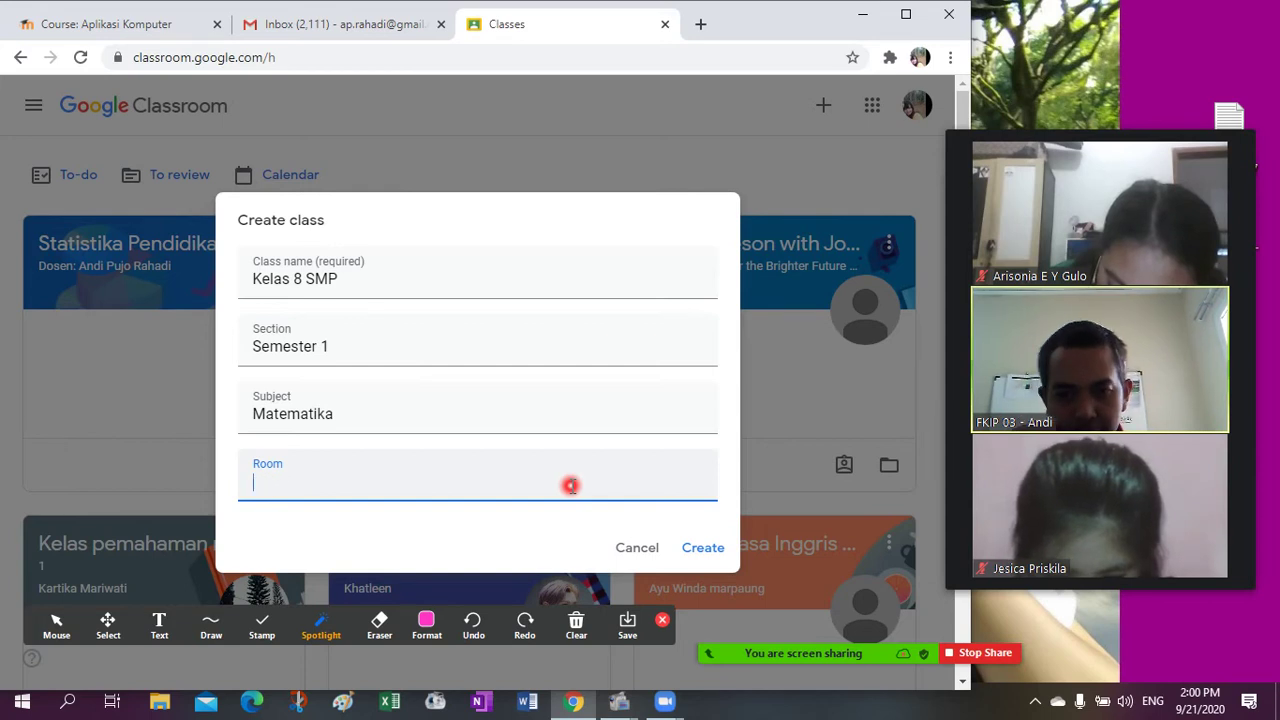
- Set the room to Unai 1 and create the class
type("Unai 1")
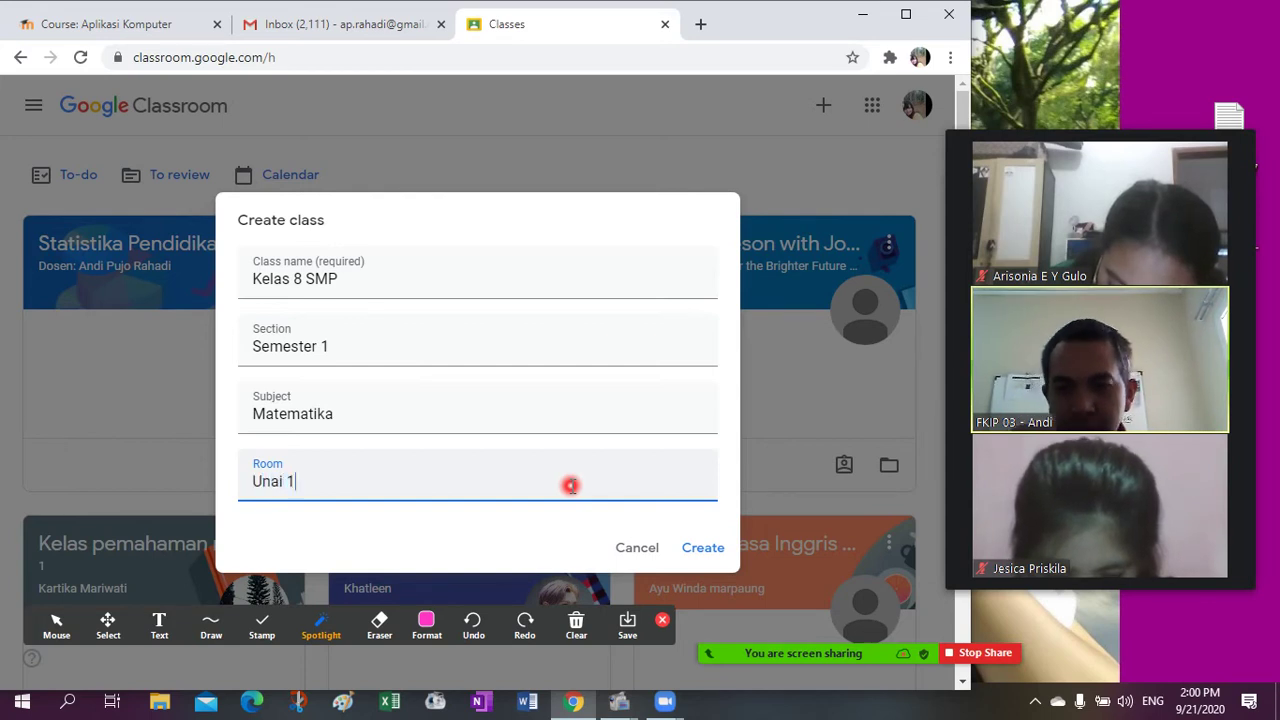
left_click(710, 553)
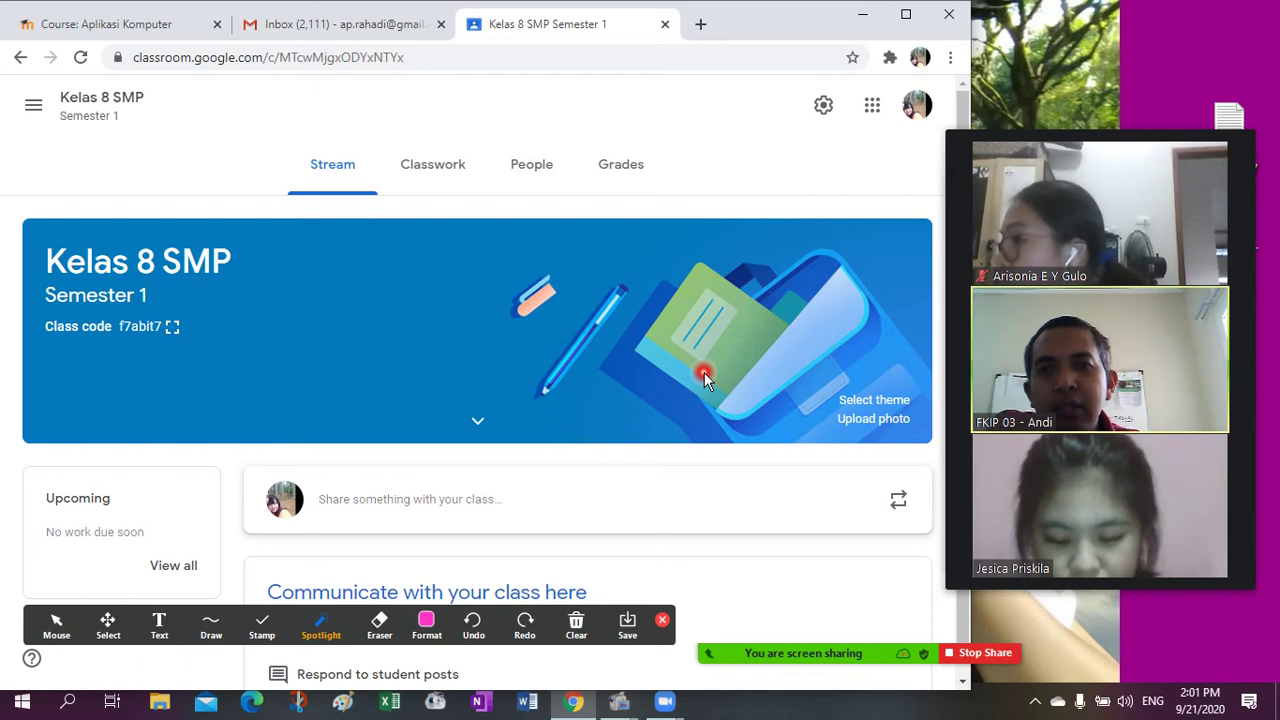
- Look at the People page of Kelas 8 SMP and return to its Stream, moving the Zoom video window clear of the page
left_click(529, 176)
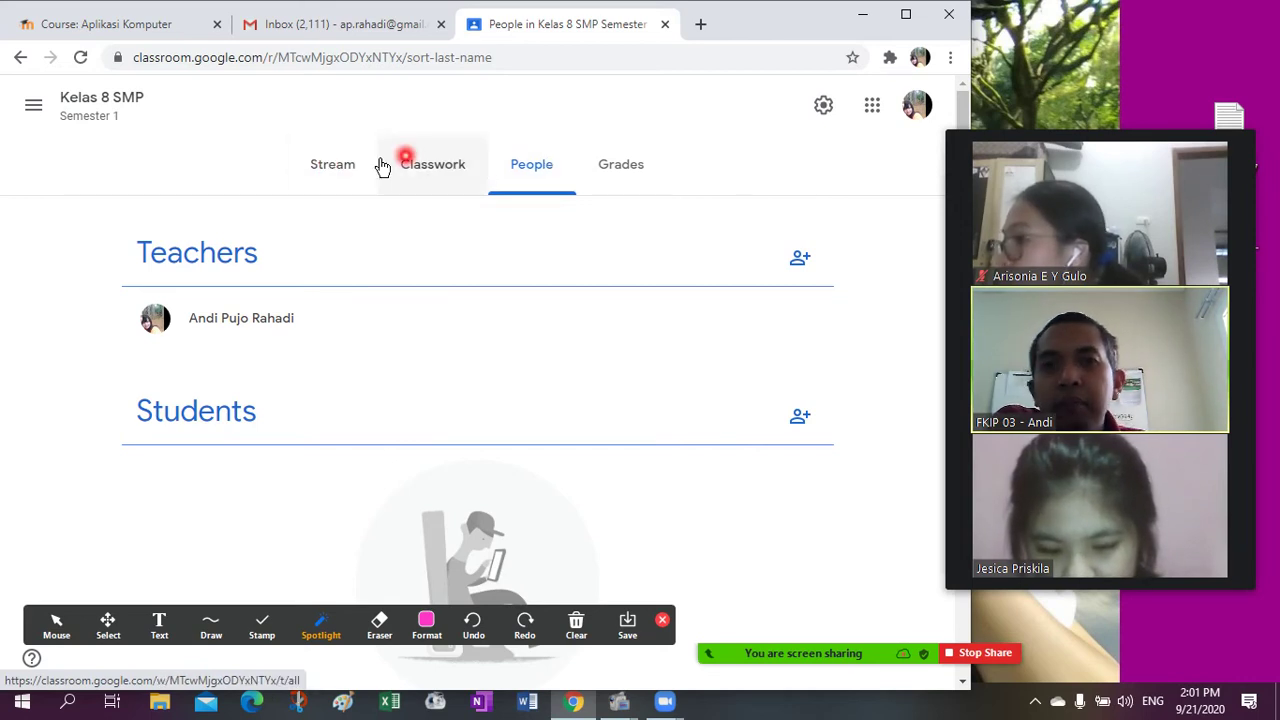
left_click(332, 177)
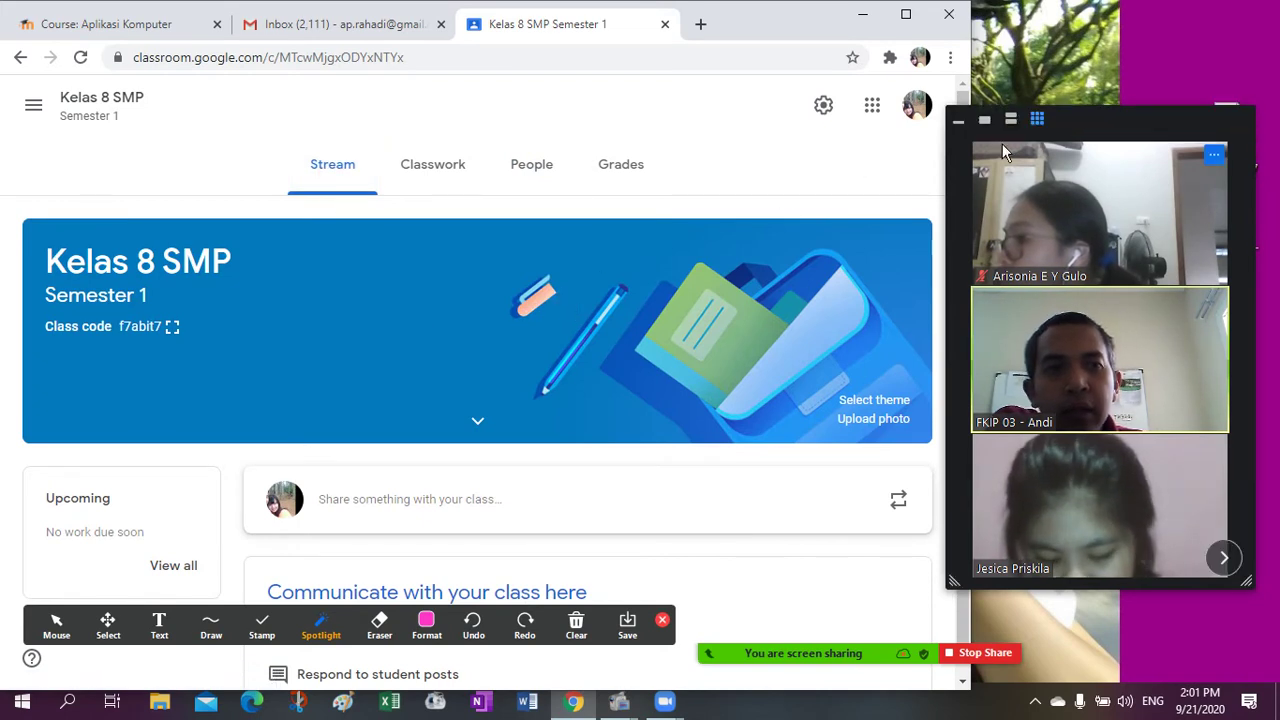
left_click_drag(1094, 115, 1131, 99)
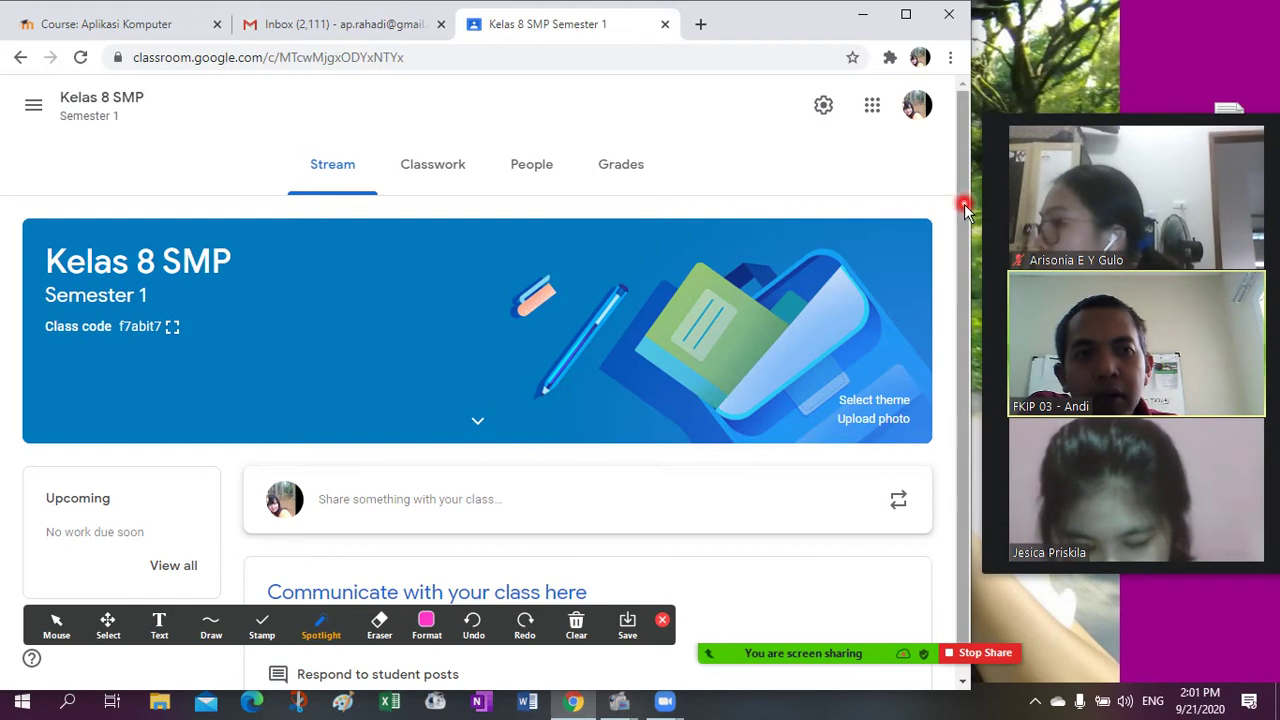
left_click_drag(968, 230, 966, 178)
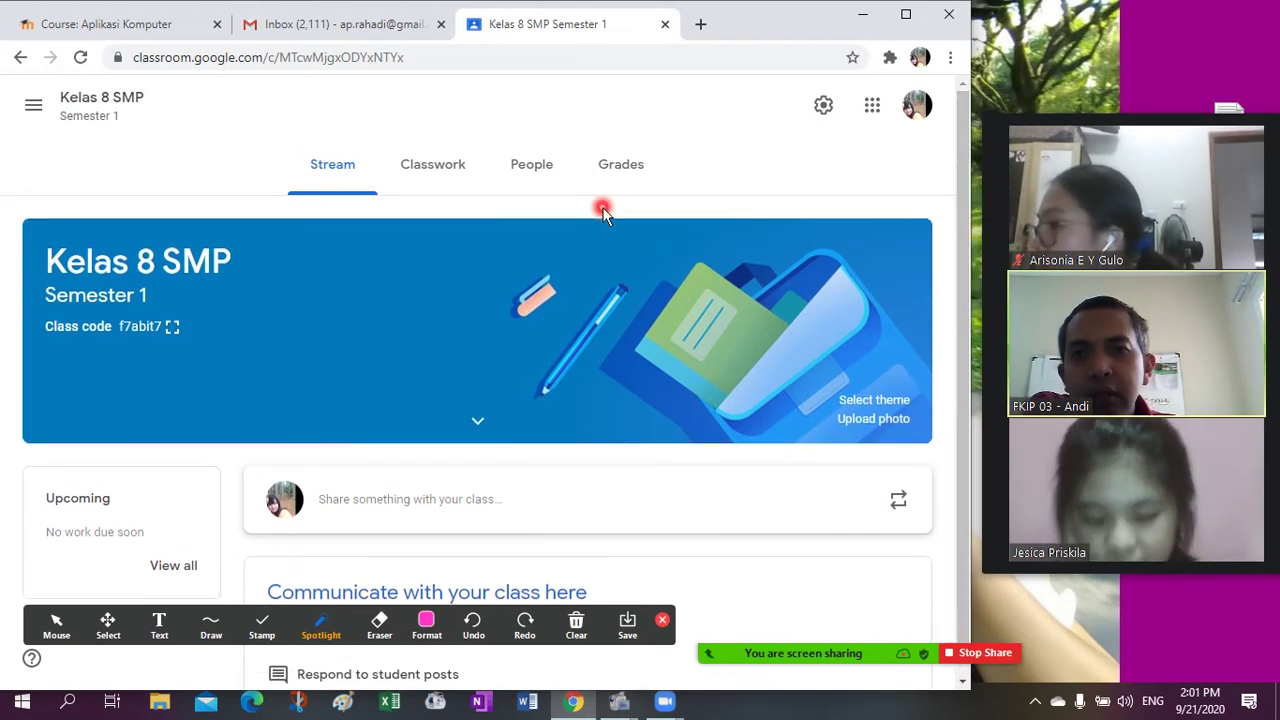
- Open the class's Classwork page and add the Zoom text annotation History above the Stream heading
left_click(440, 166)
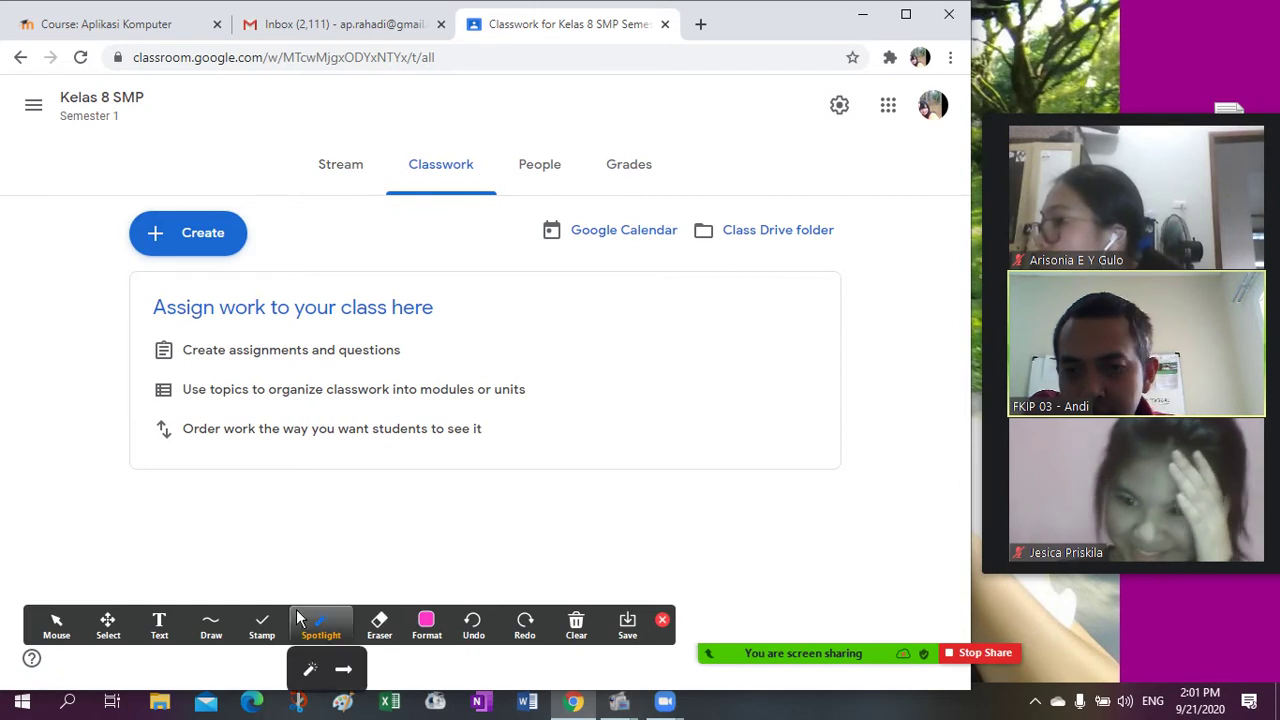
left_click(158, 625)
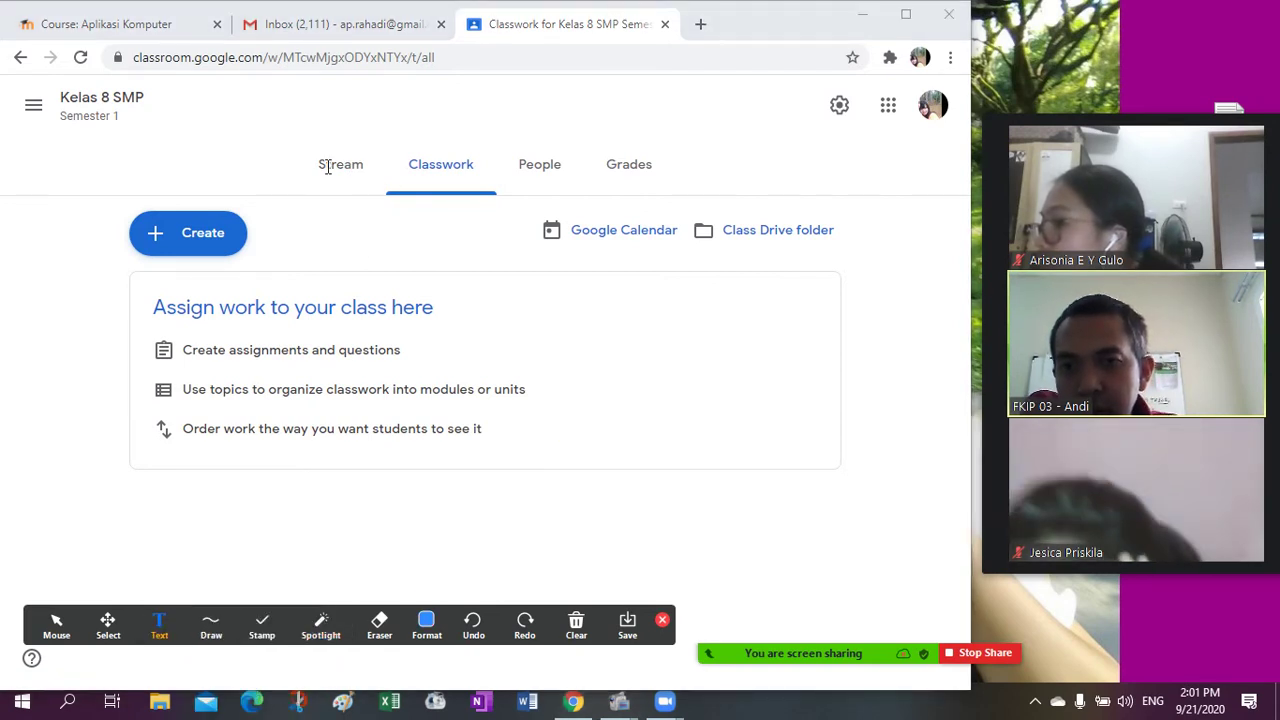
left_click(287, 130)
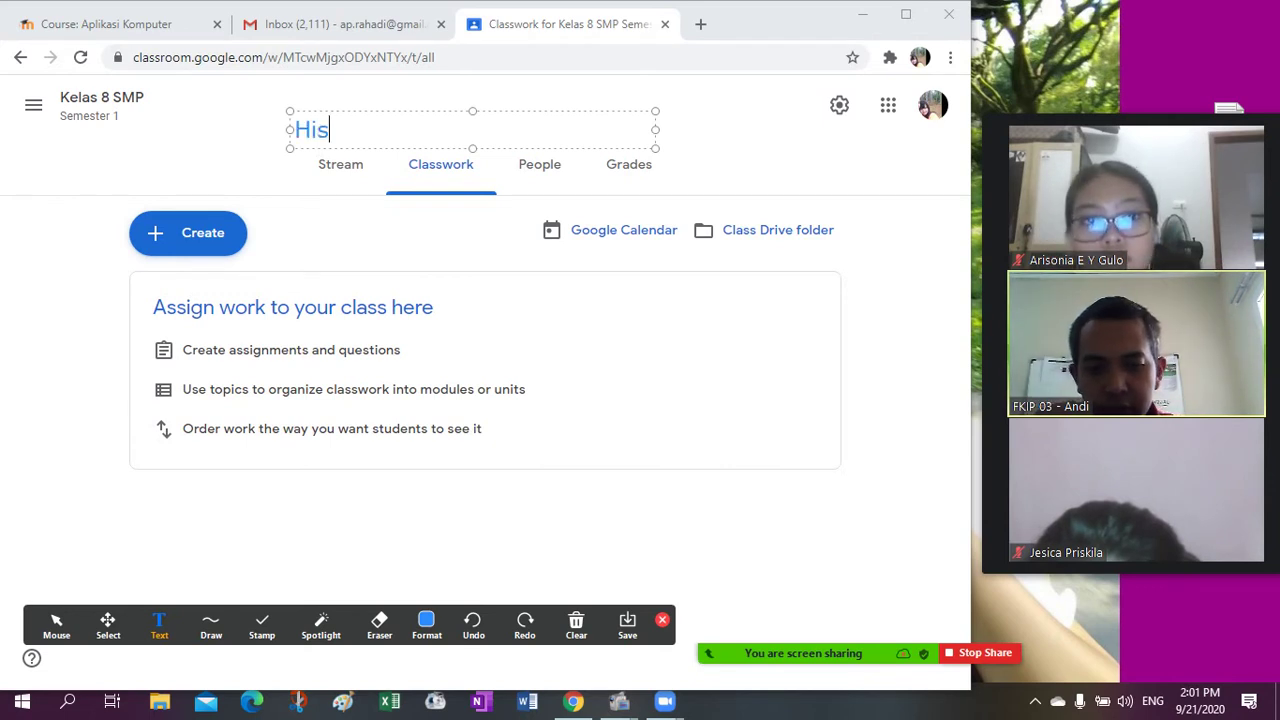
type("History")
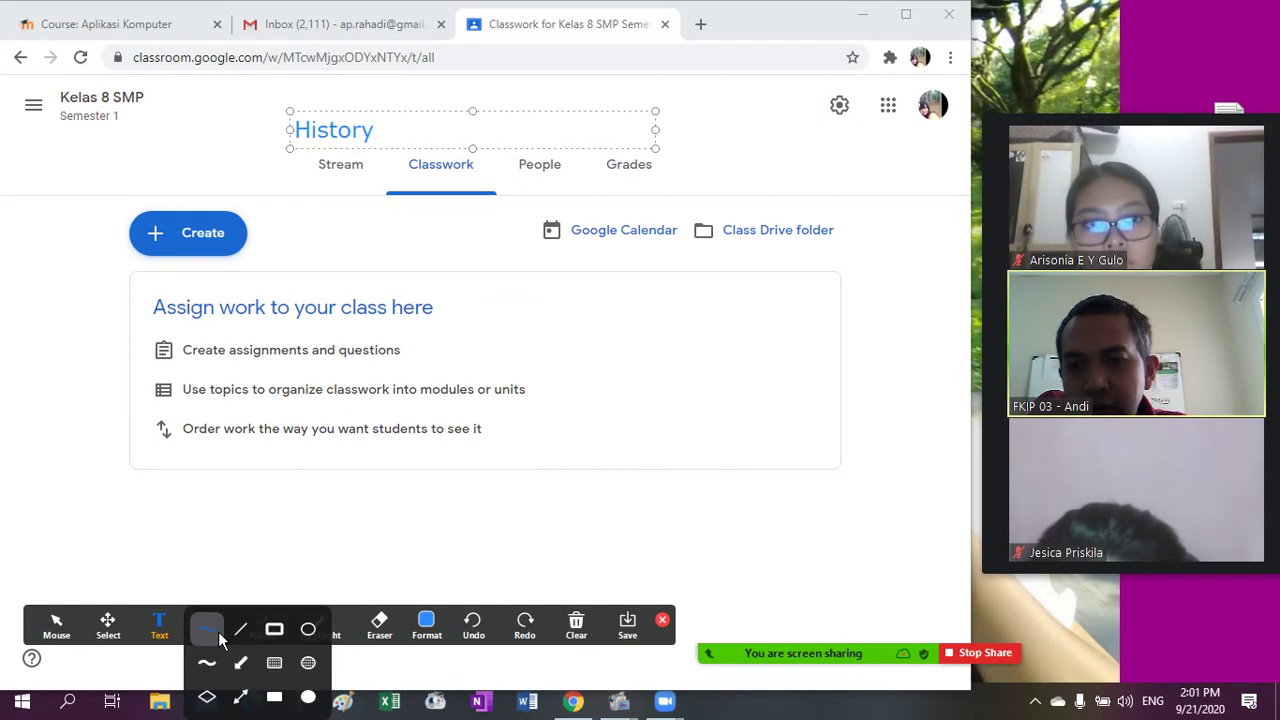
- Draw a pink pointer line up from the Classwork heading and add the pink Zoom text annotation tempat posting/upload at its end
left_click(230, 638)
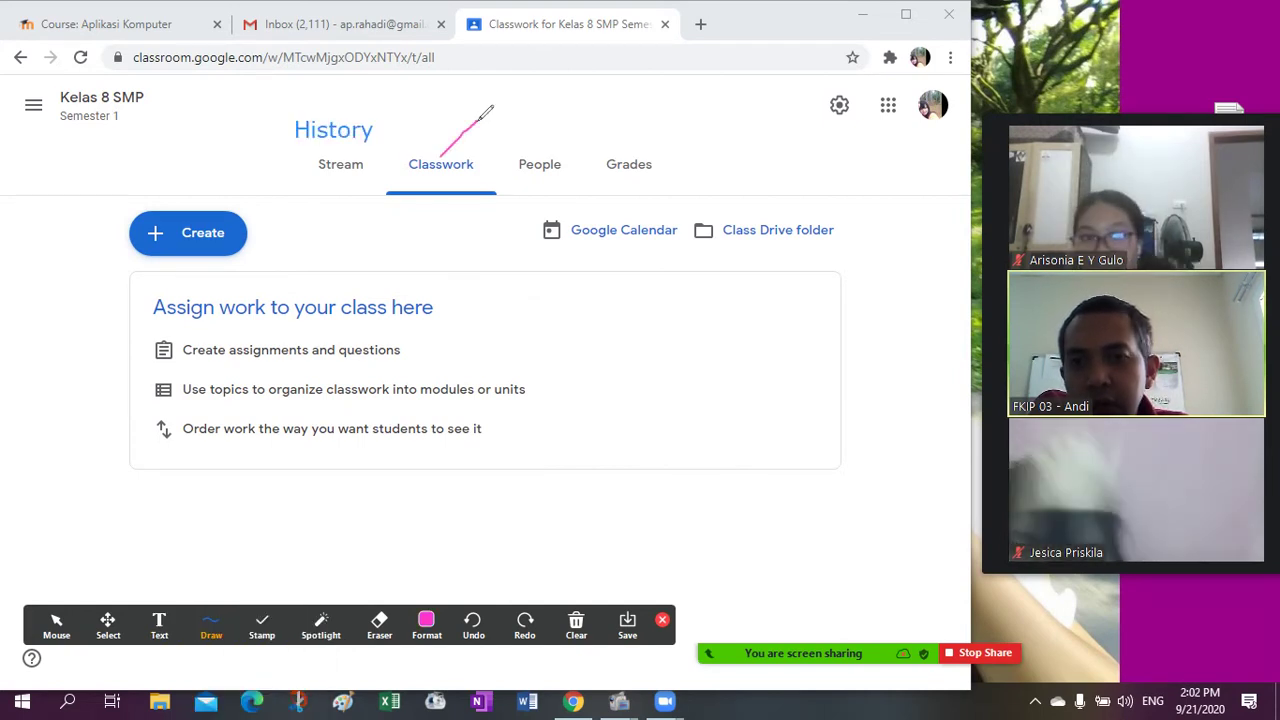
left_click(160, 627)
left_click(426, 625)
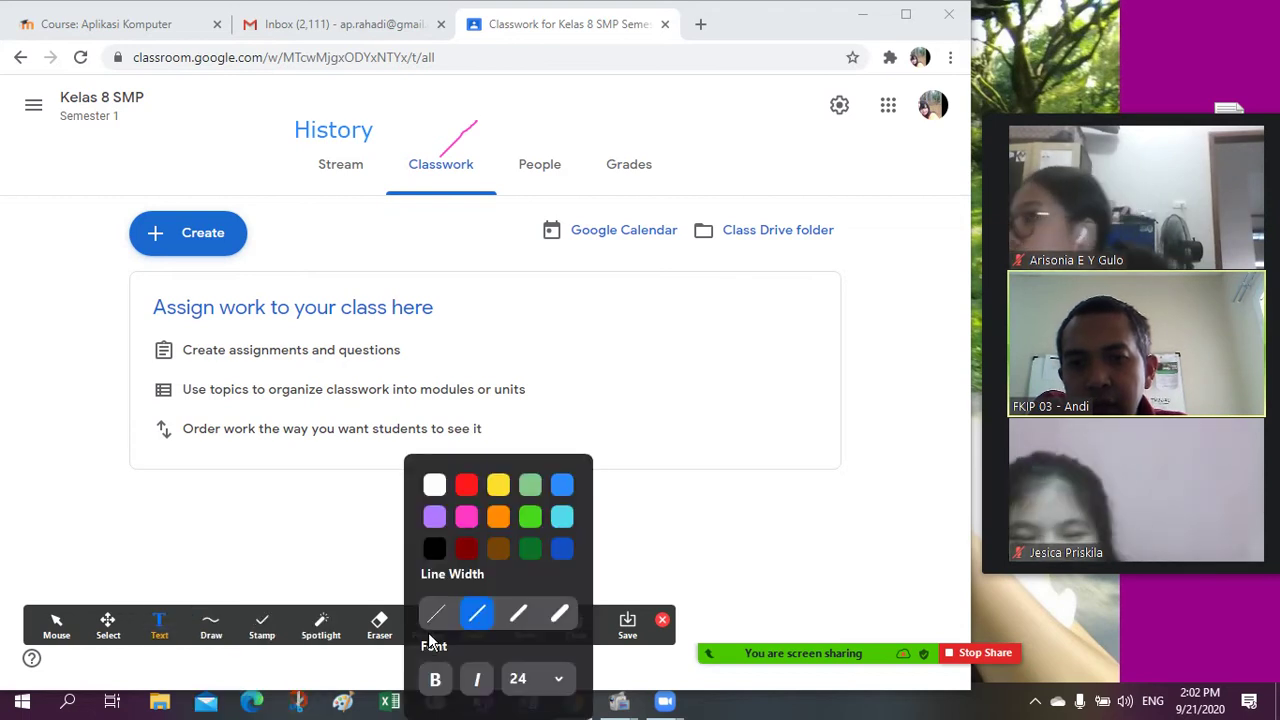
left_click(466, 530)
left_click(479, 113)
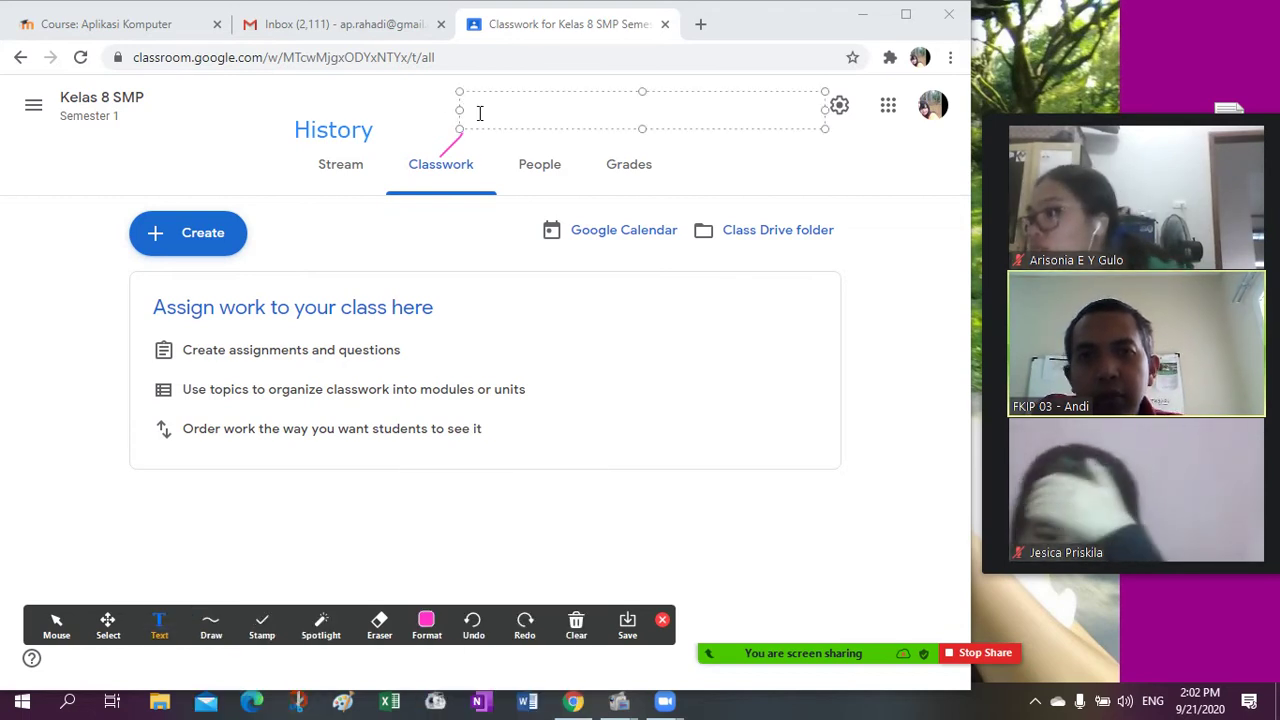
type("po")
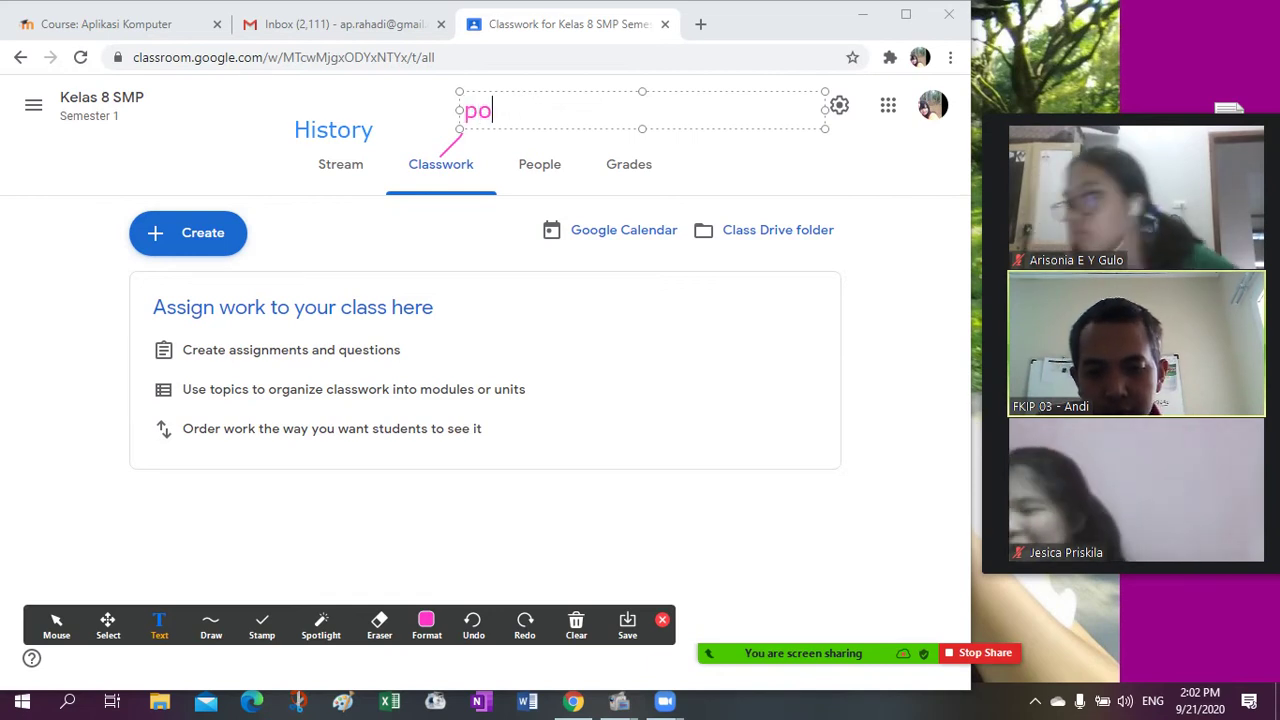
key("BackSpace")
key("BackSpace")
type("te")
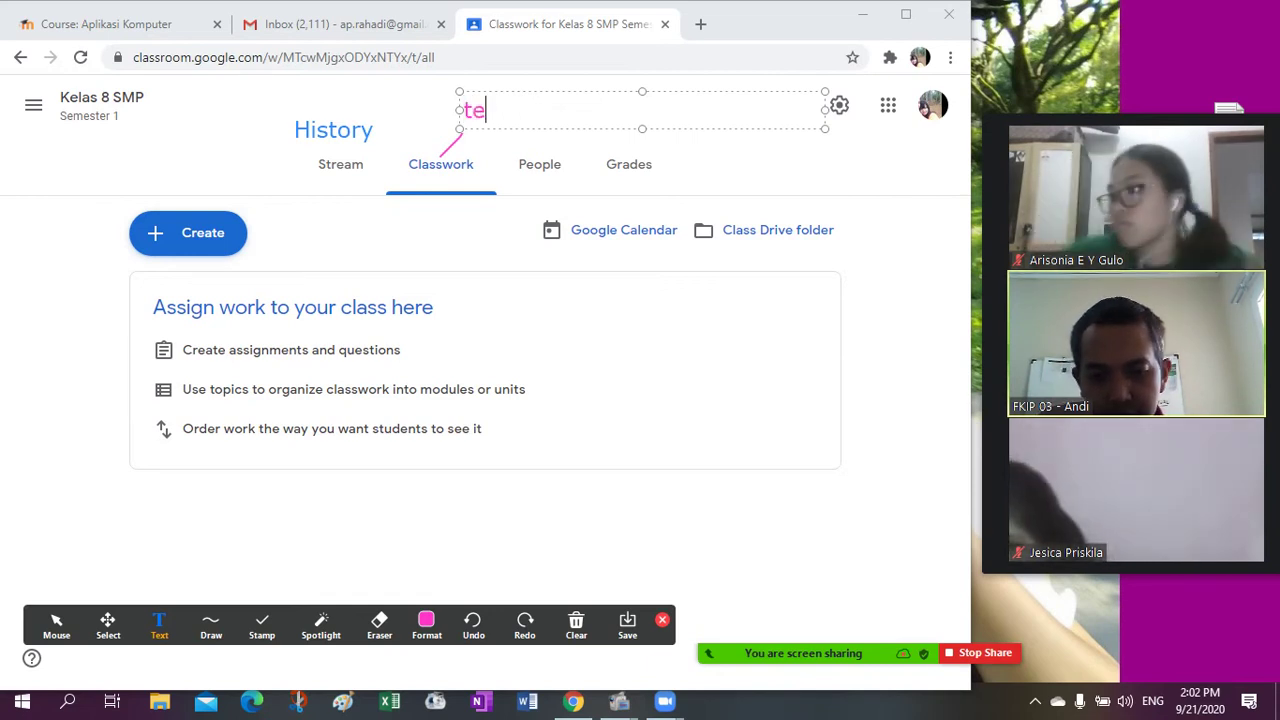
type("mpat post")
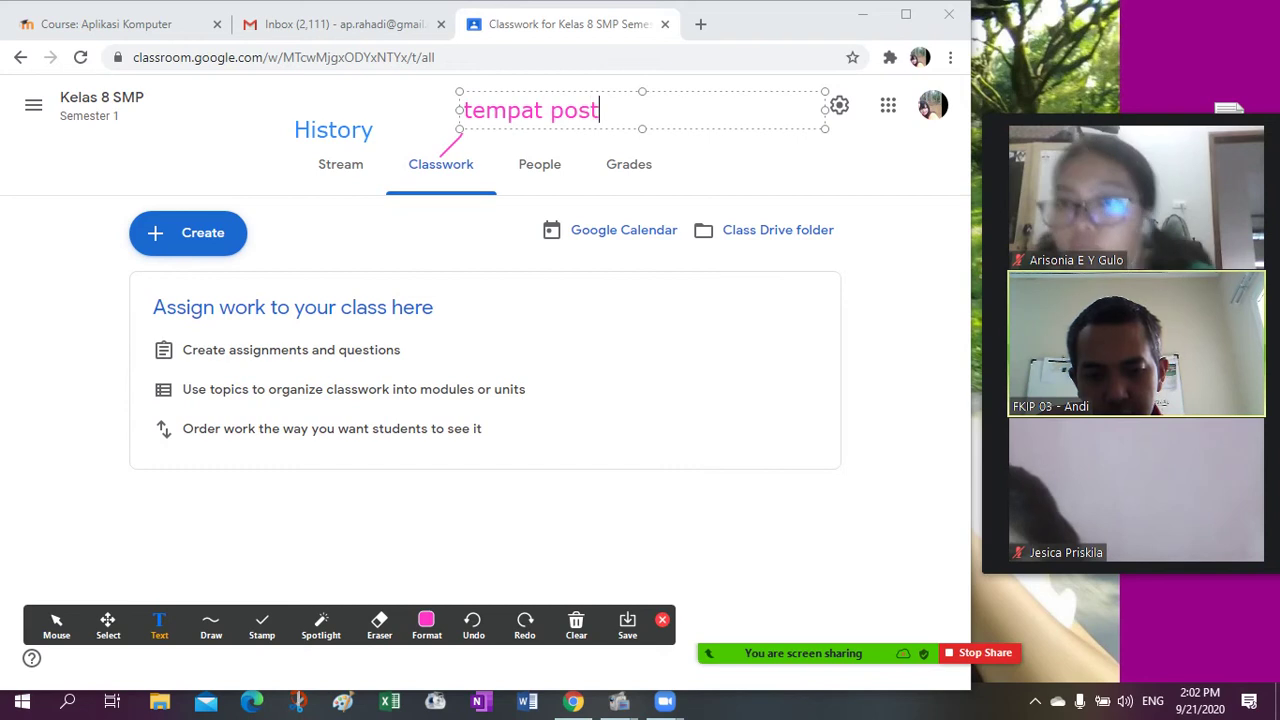
type("ing/upload")
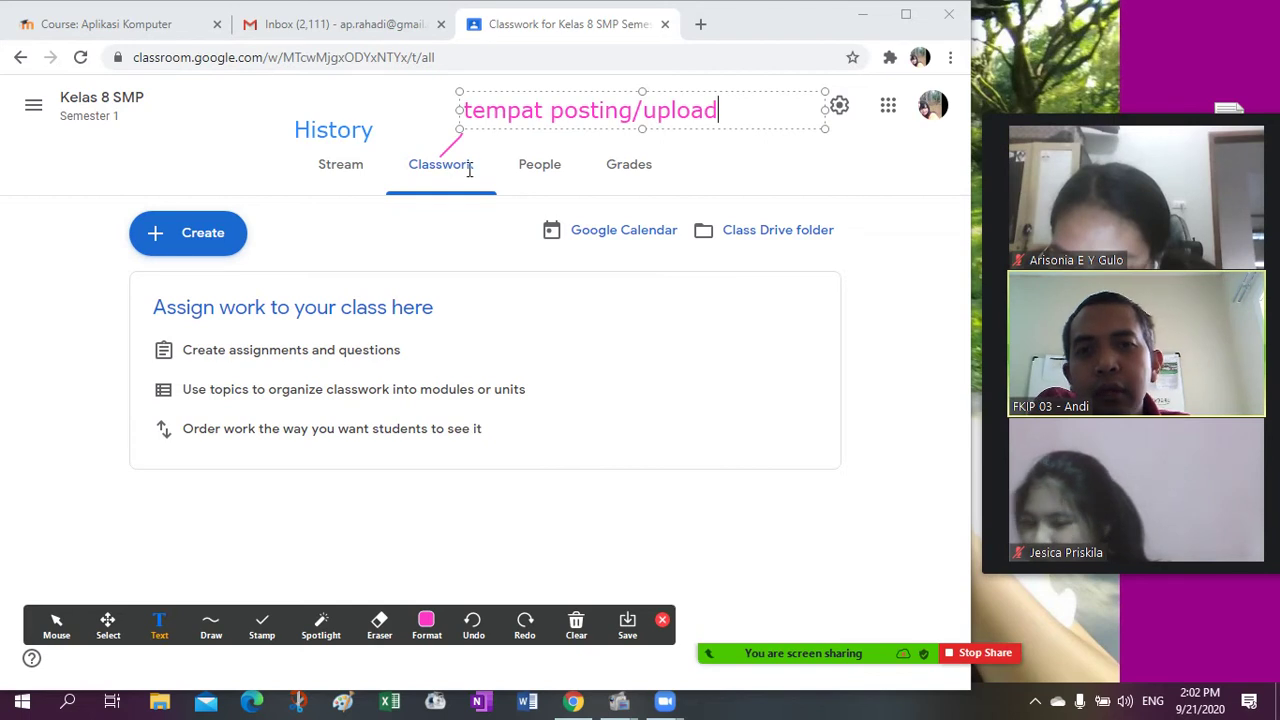
- Draw a red pointer line beside the Grades heading and add the pink Zoom text annotation melakukan penilaian at its end
left_click(222, 636)
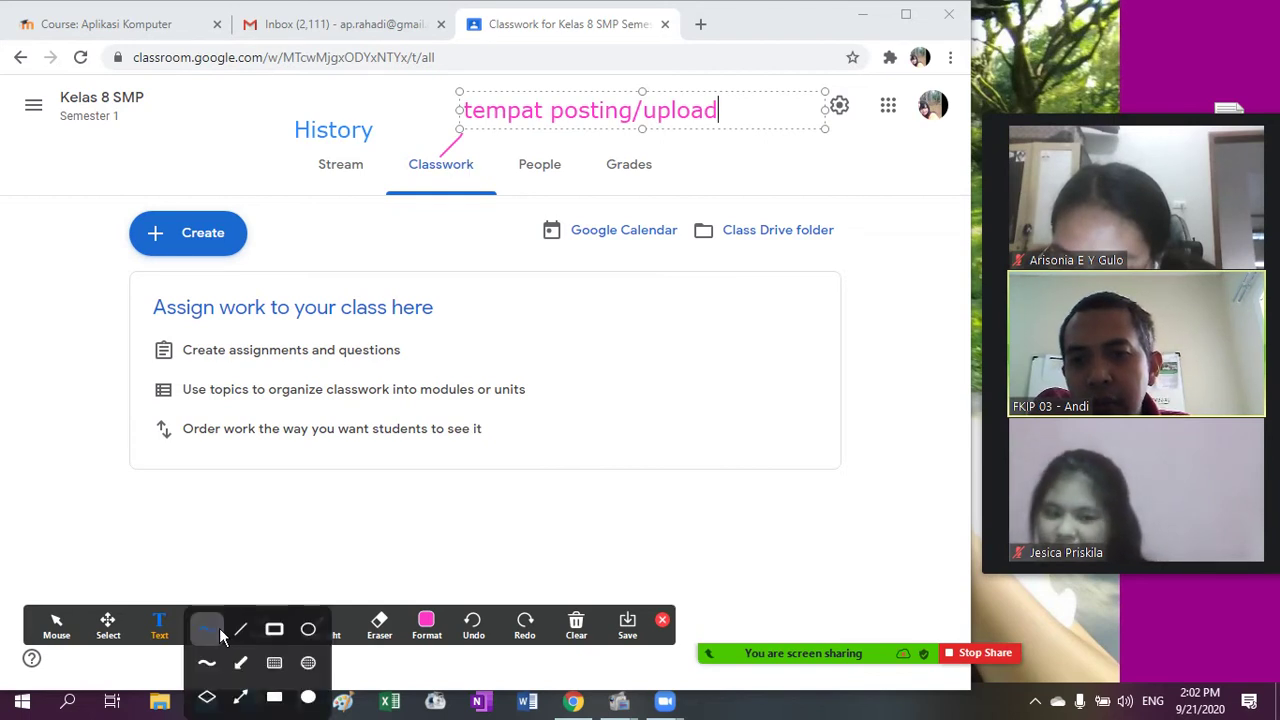
left_click(221, 634)
left_click(414, 616)
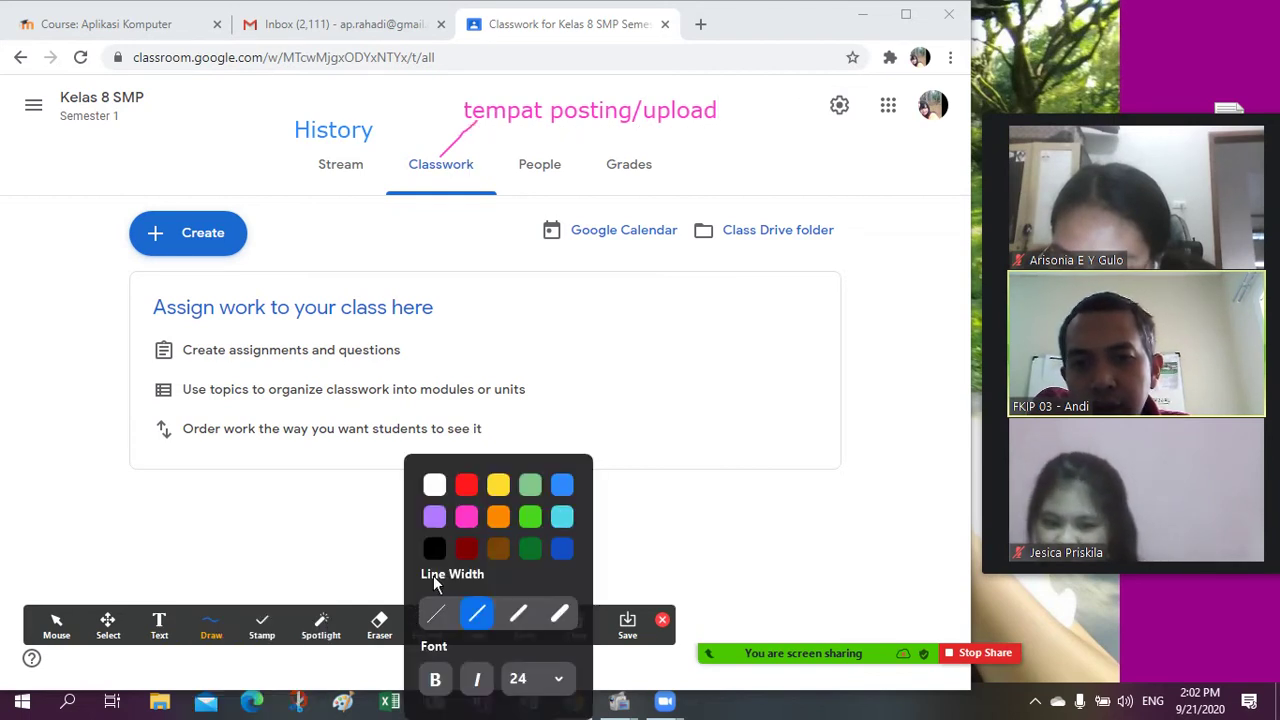
left_click(466, 484)
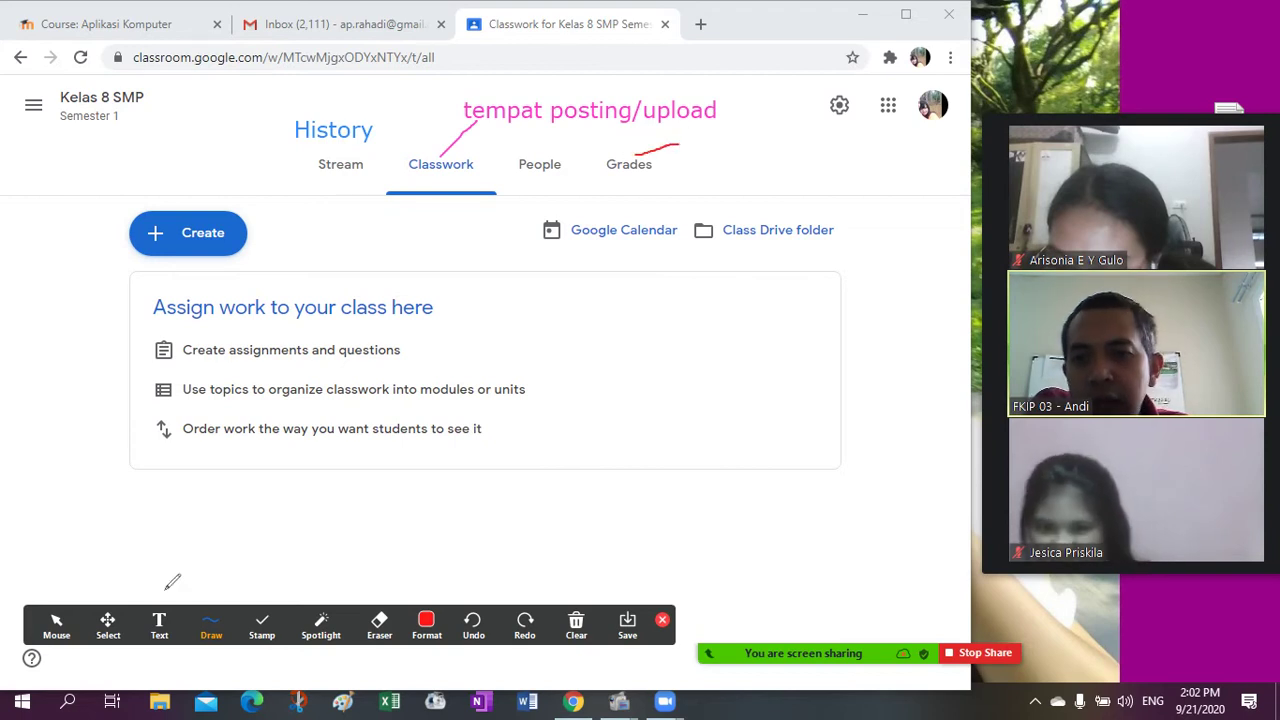
left_click(159, 620)
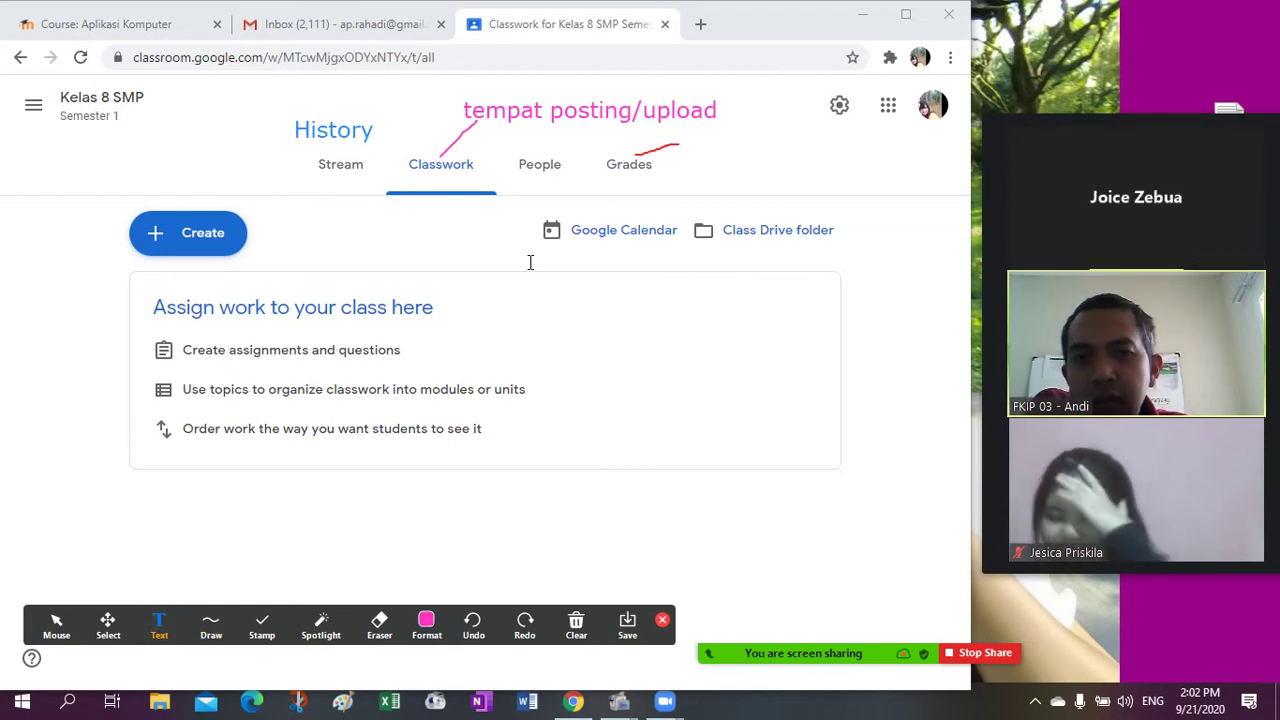
left_click(689, 143)
type("me")
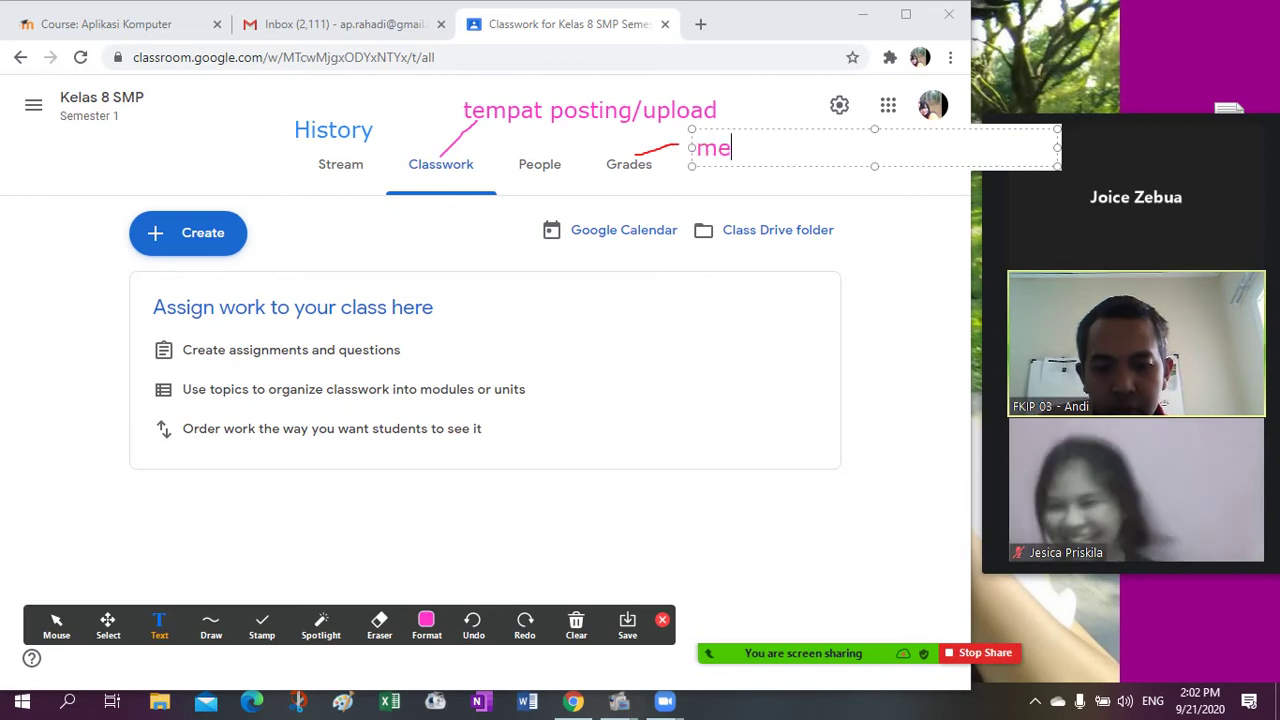
type("lakukan penilai")
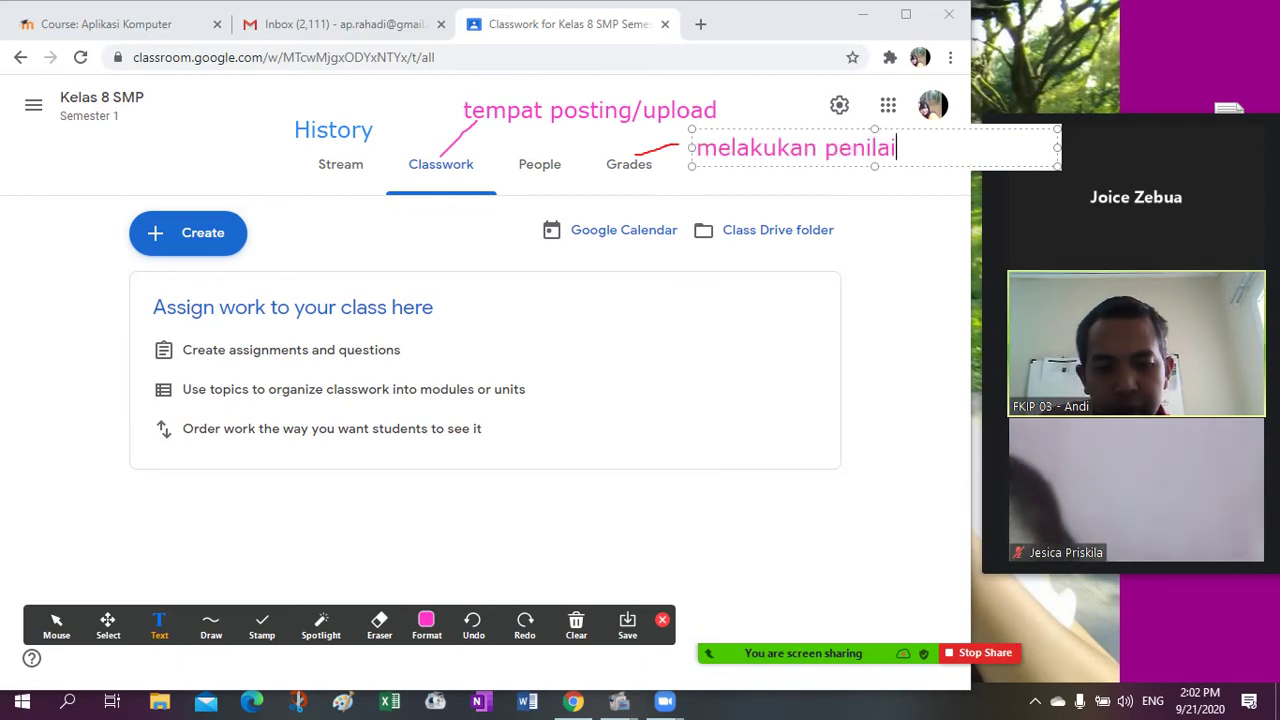
type("an")
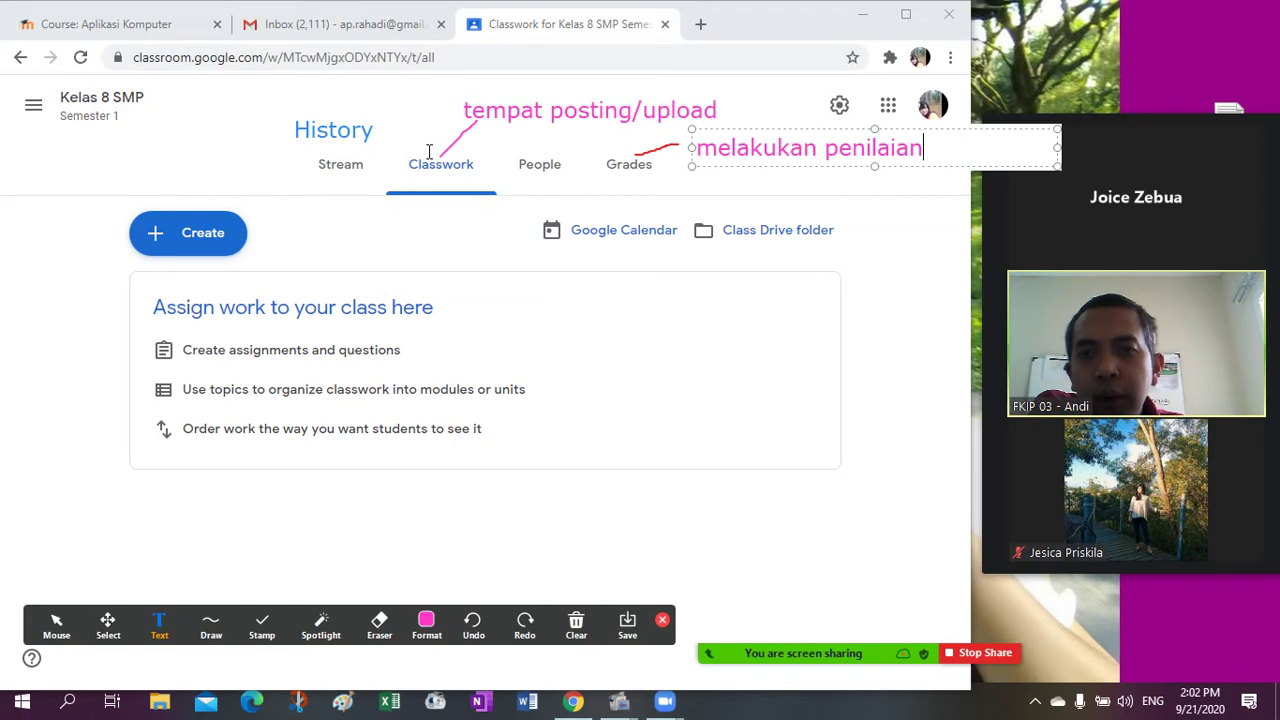
- Leave the Zoom drawing mode and look at the Class settings page of Kelas 8 SMP, closing it without changes
left_click(56, 622)
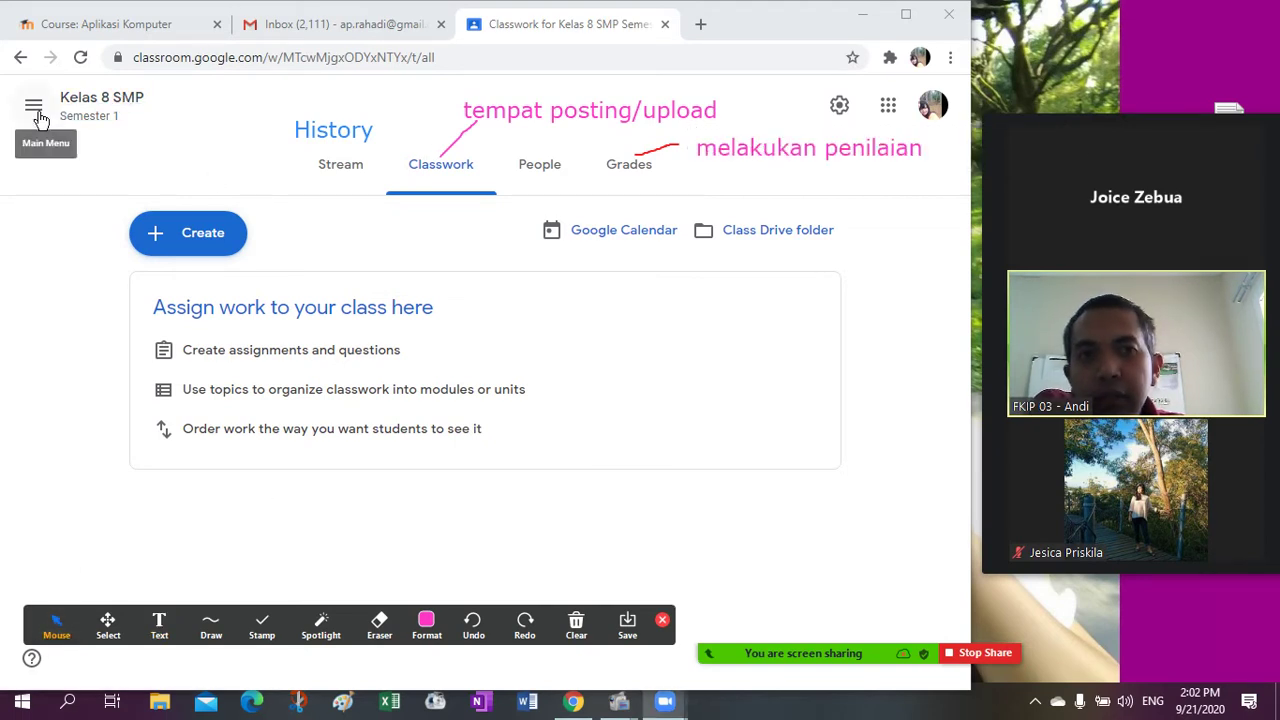
left_click(839, 105)
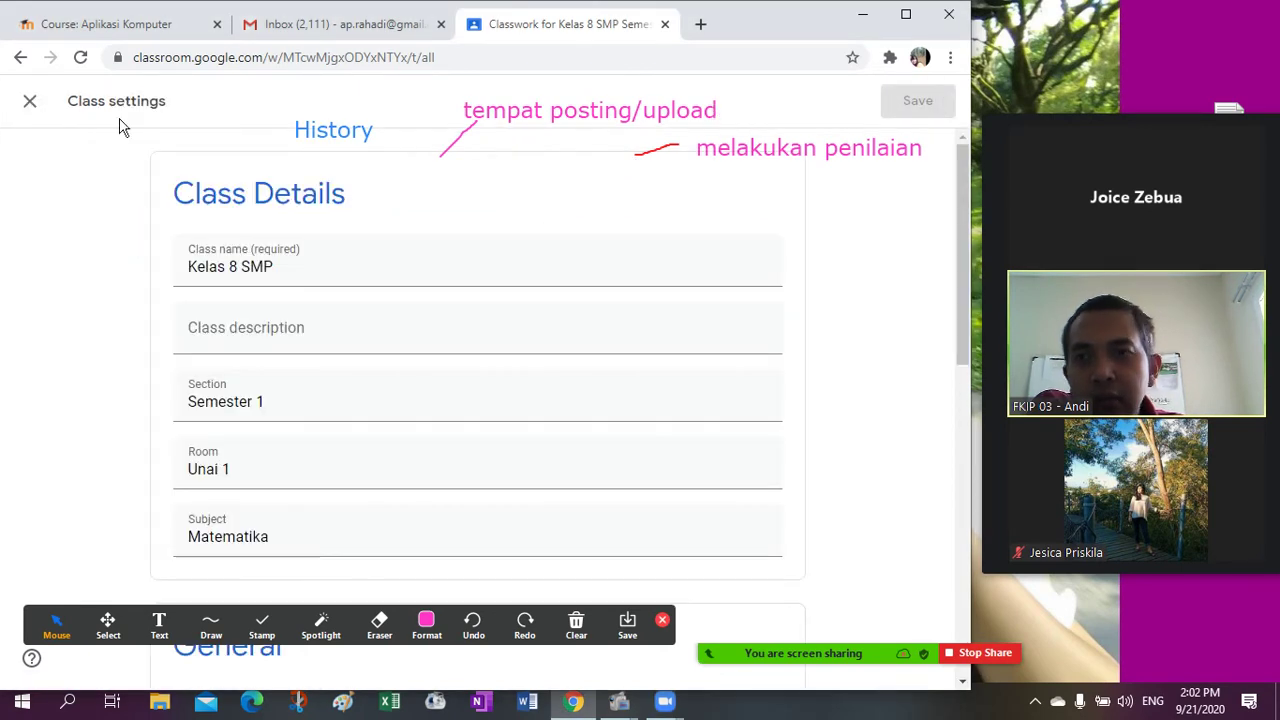
left_click(33, 103)
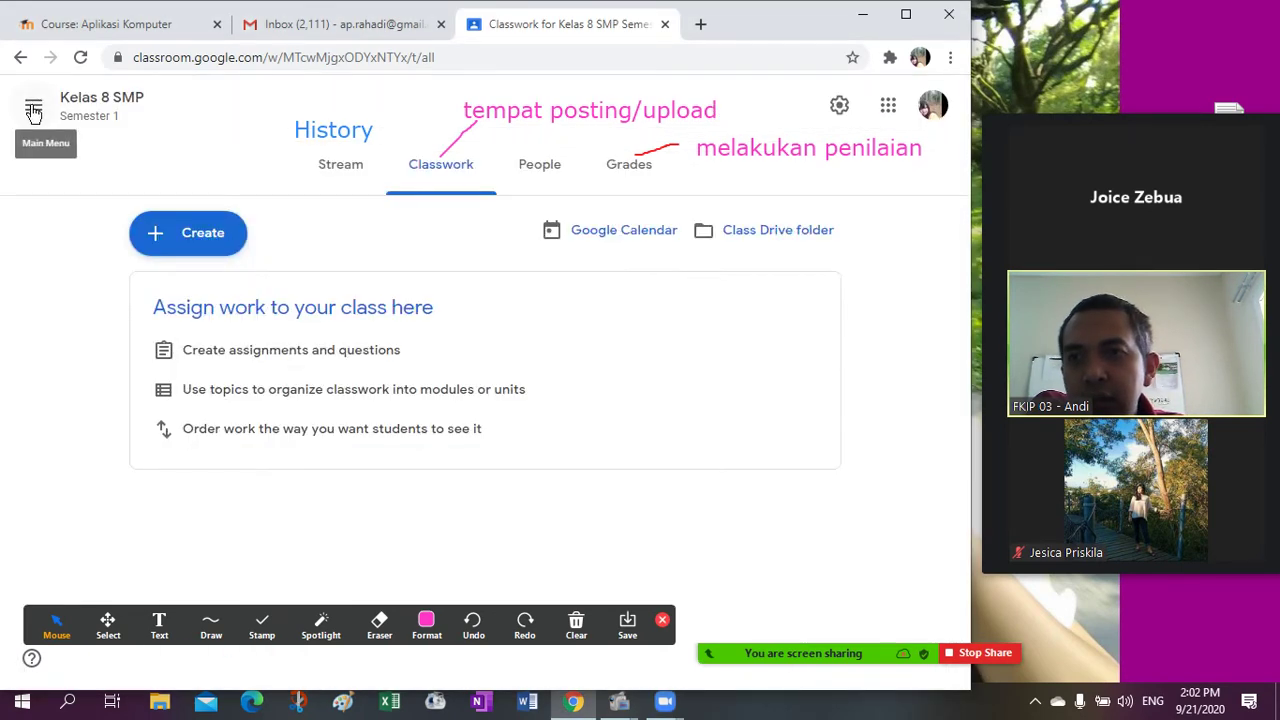
- Look through the taught and enrolled classes in Classroom's main navigation list and close it
left_click(33, 106)
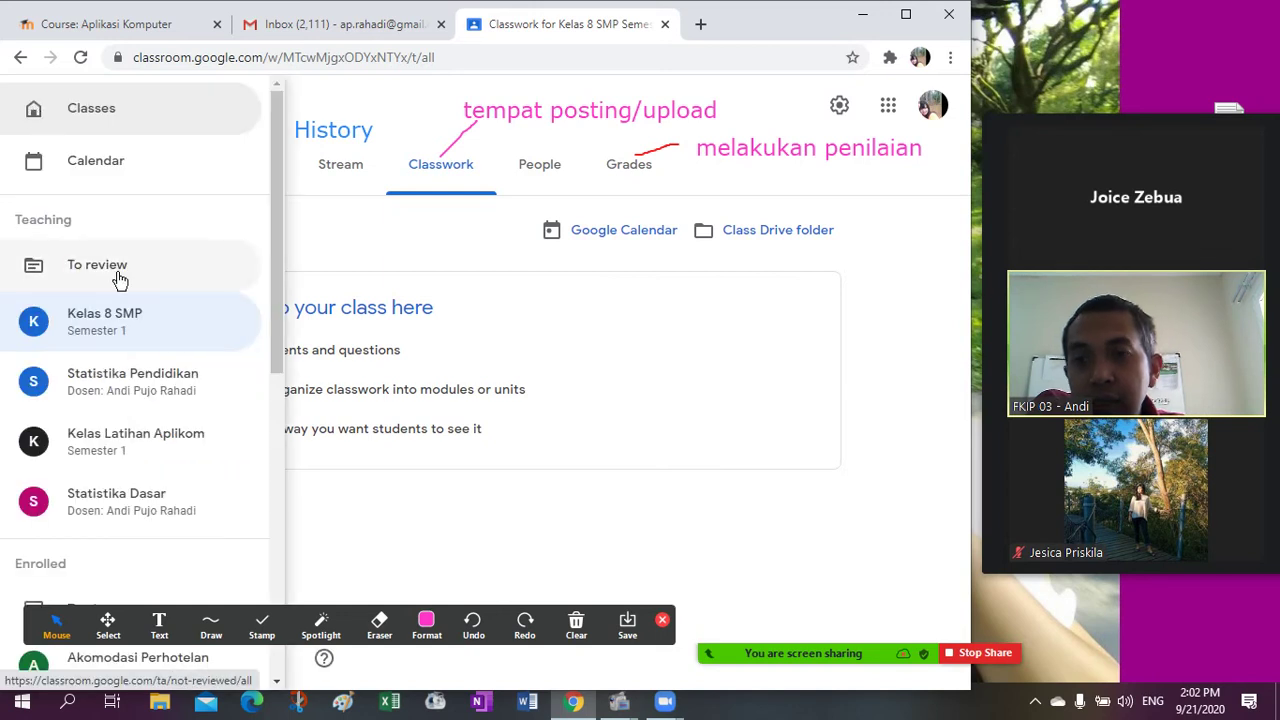
left_click_drag(279, 260, 272, 548)
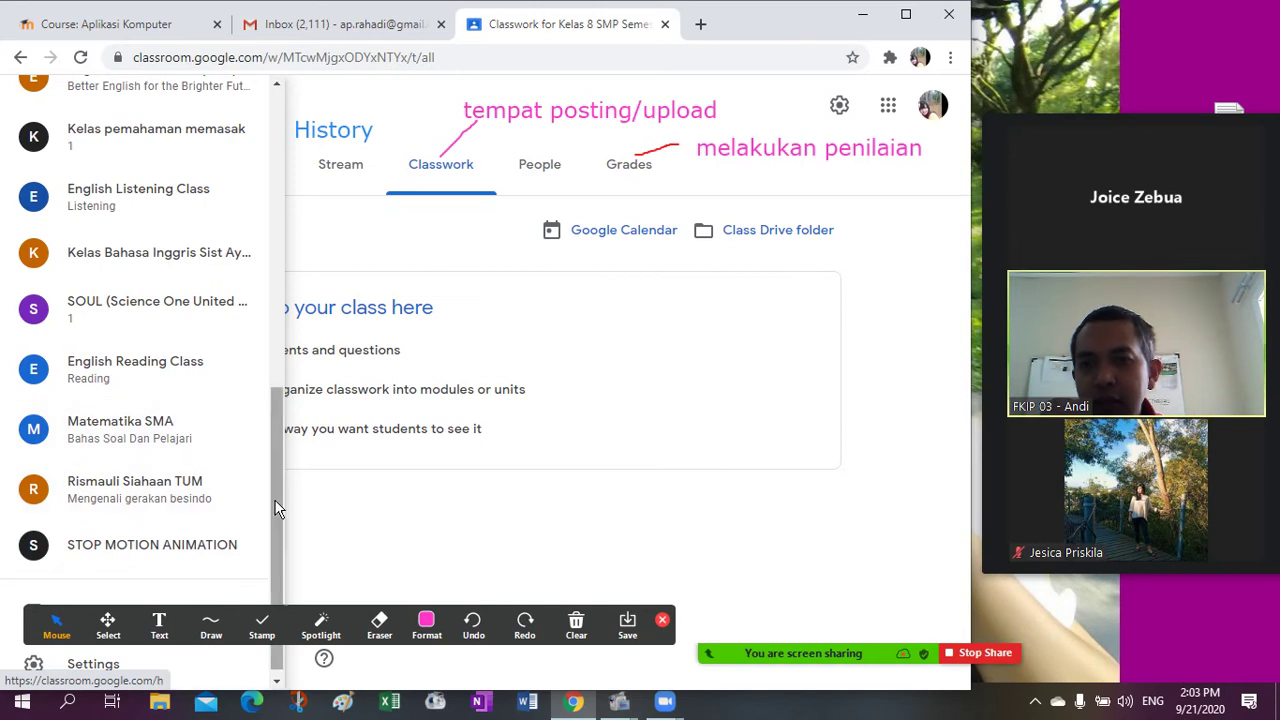
left_click_drag(277, 508, 280, 389)
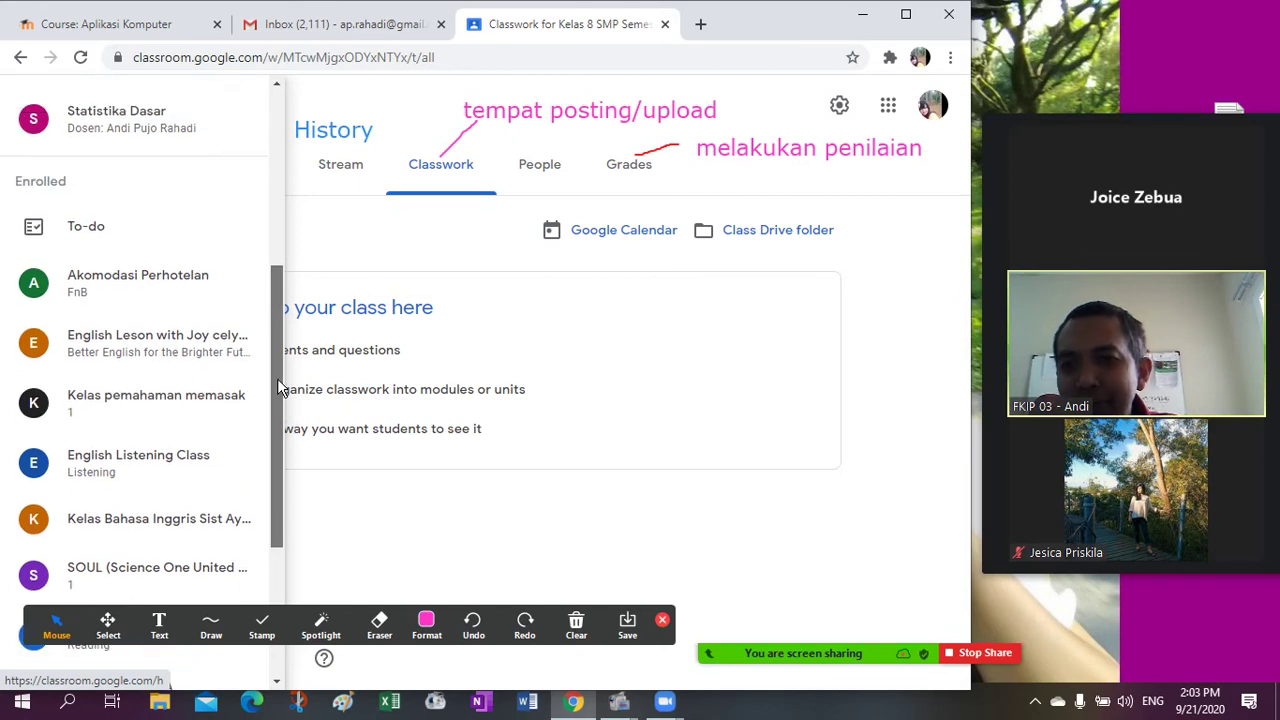
left_click_drag(280, 389, 282, 235)
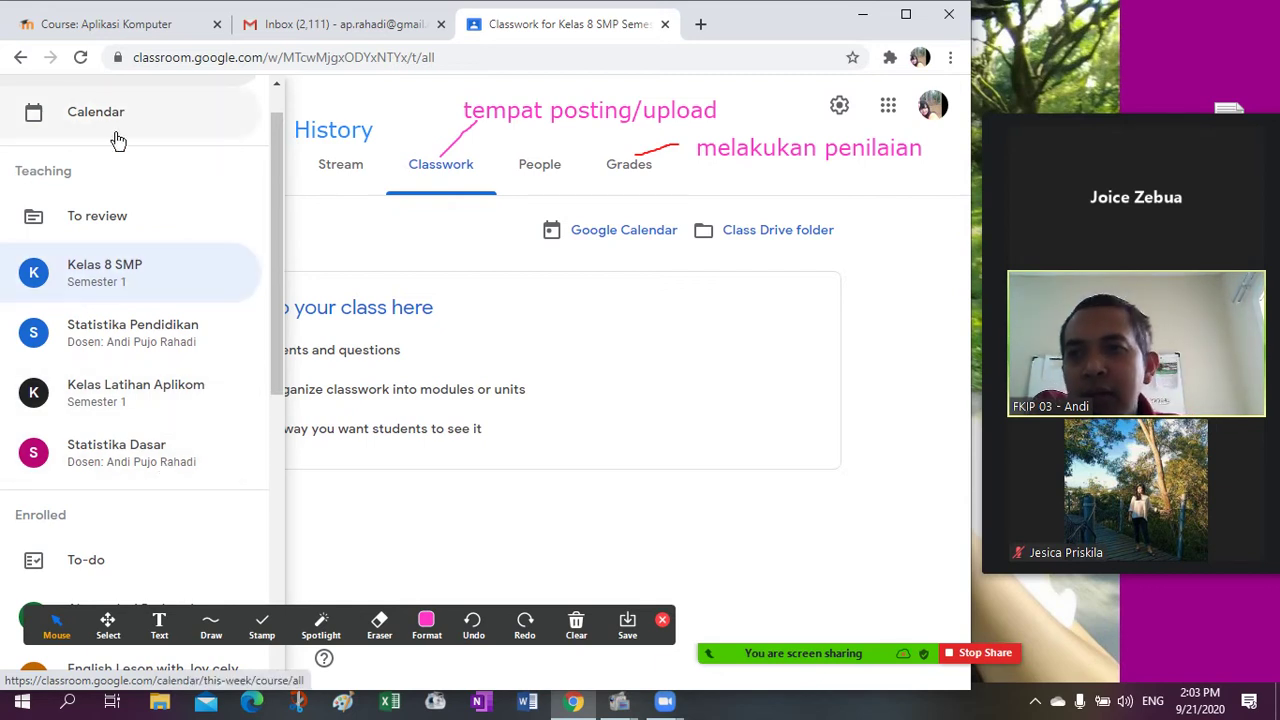
left_click_drag(280, 180, 271, 114)
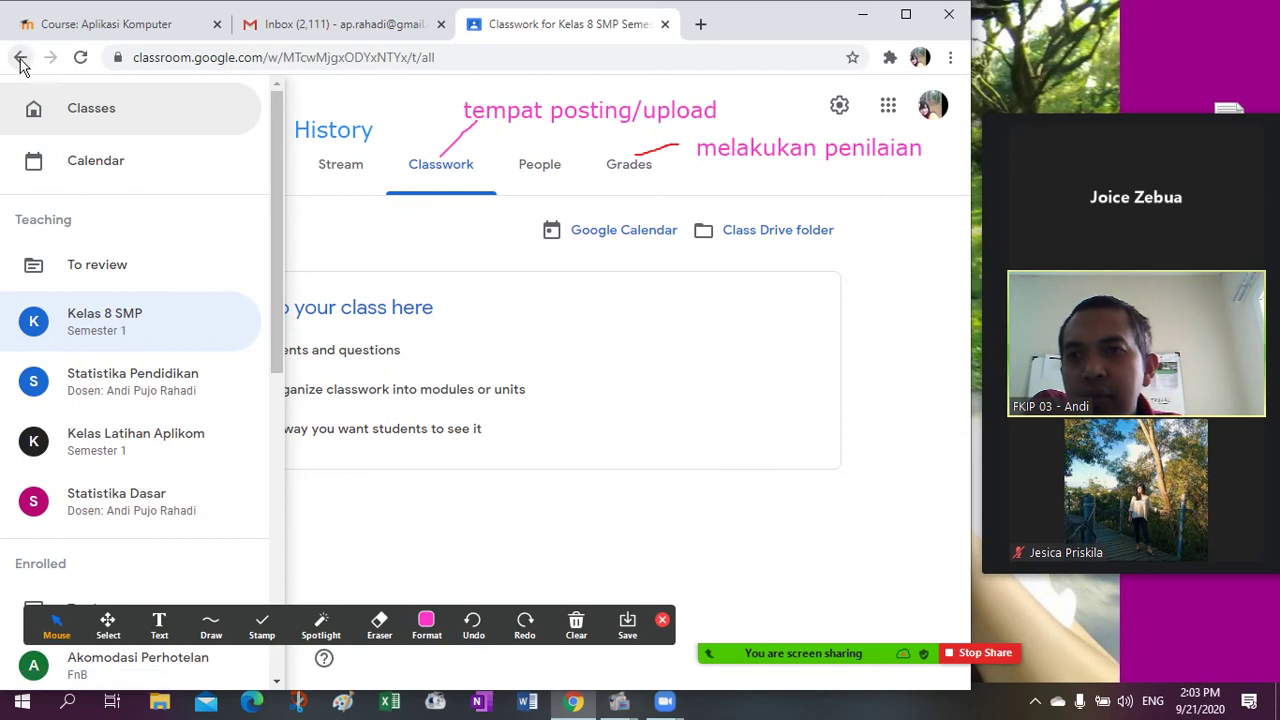
left_click(525, 304)
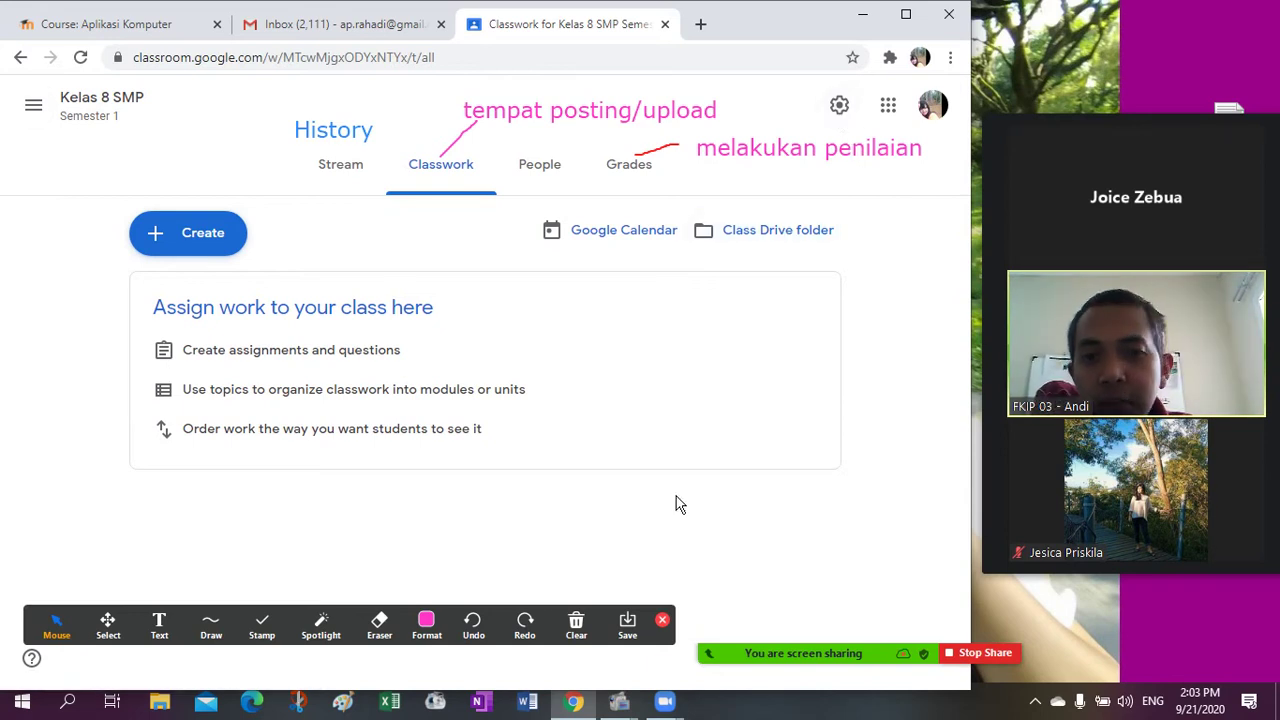
- Clear the Zoom annotations from the Classwork page and bring up the Class Details in the class settings
left_click(588, 622)
left_click(591, 663)
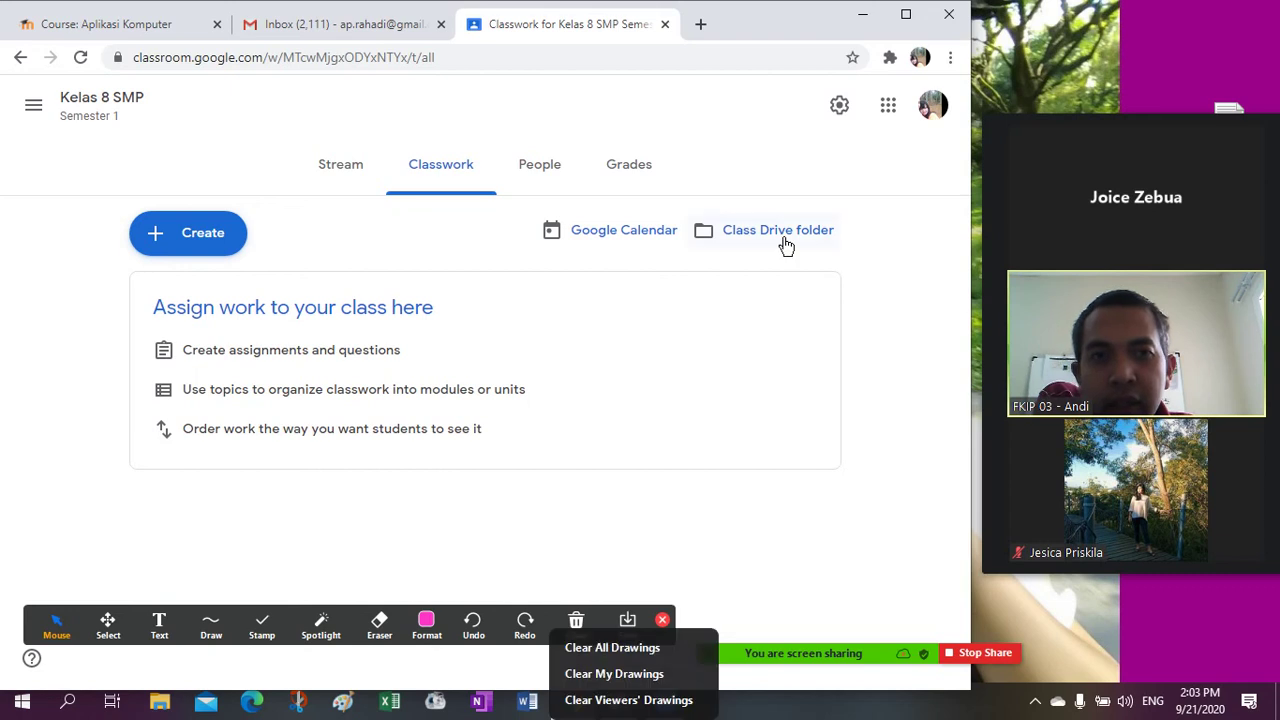
left_click(839, 108)
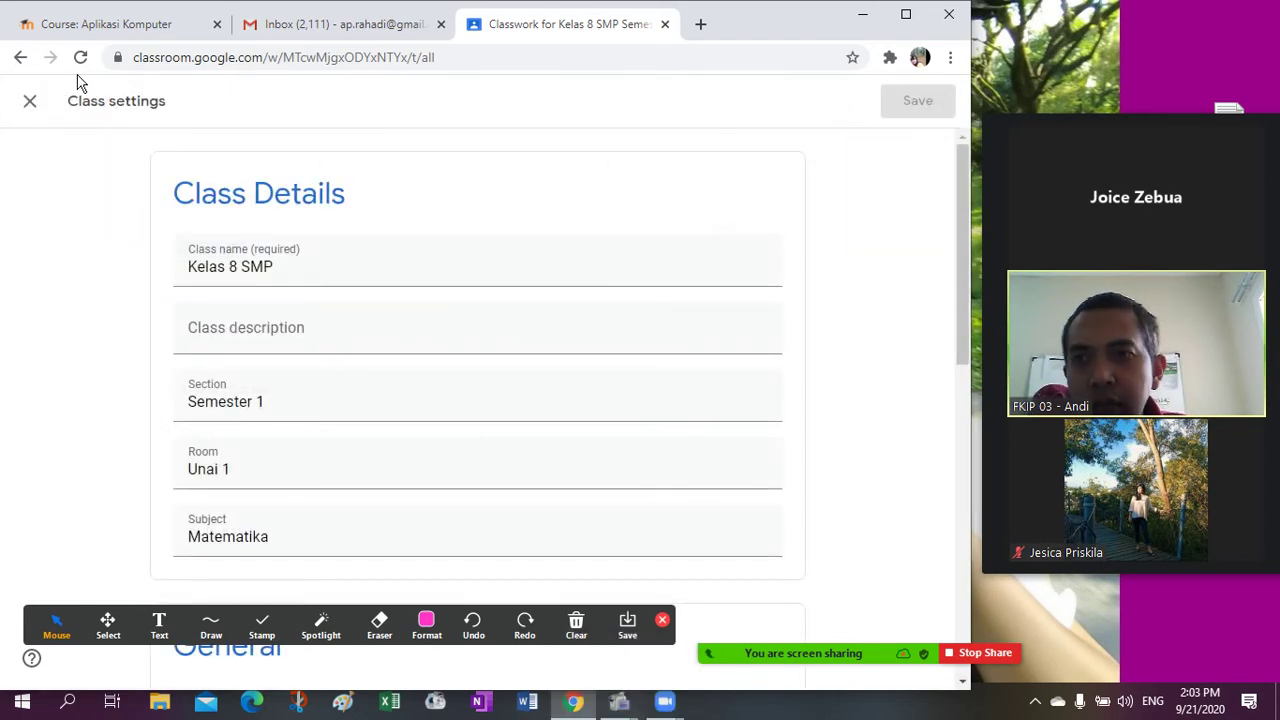
left_click(24, 103)
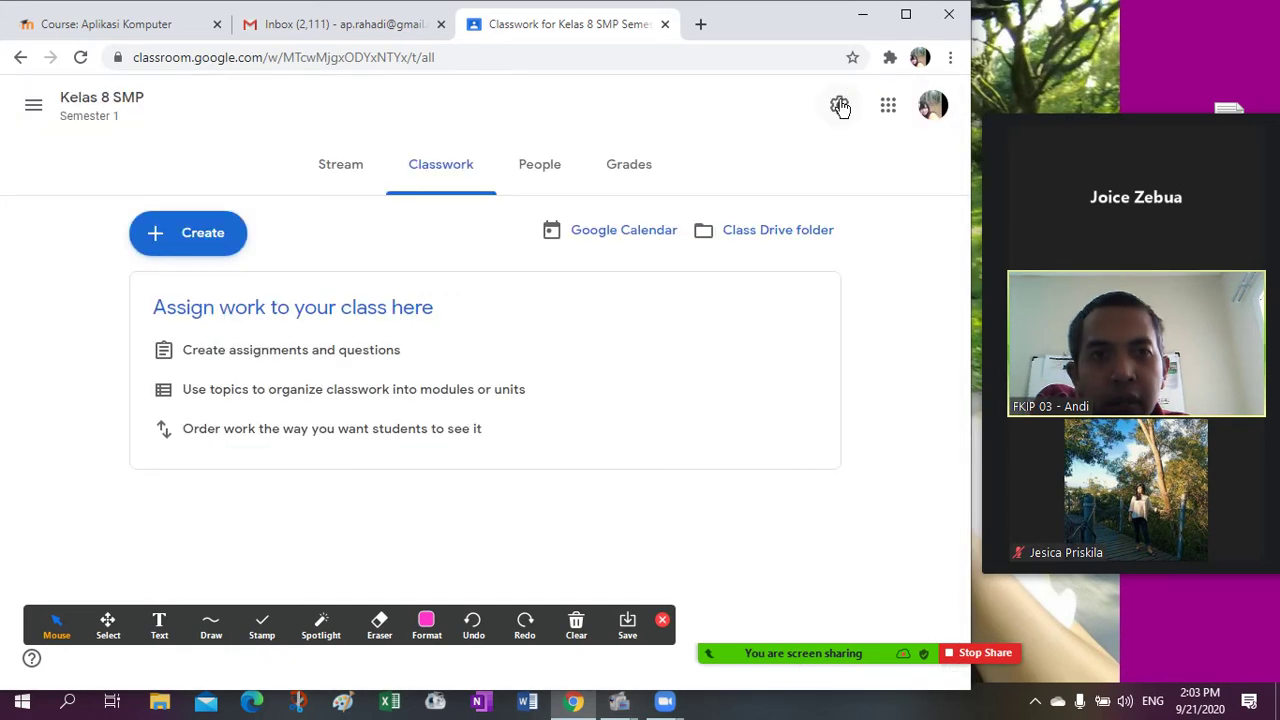
left_click(840, 107)
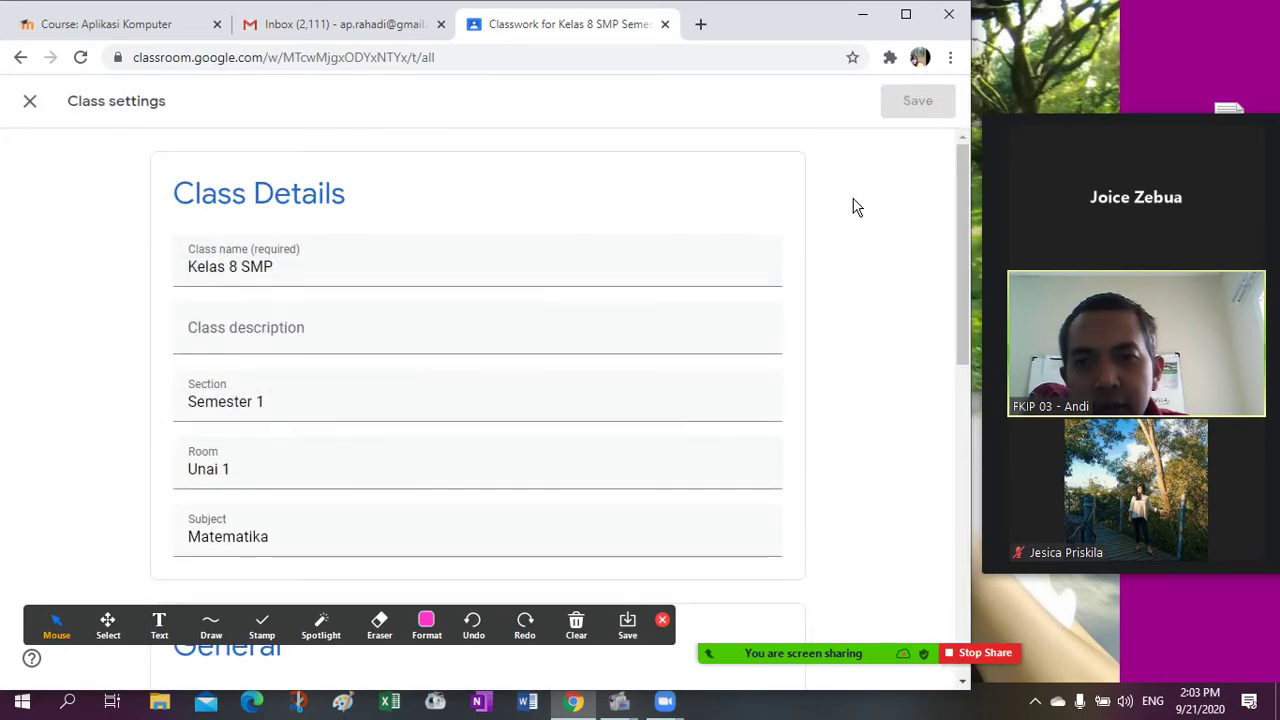
mouse_move(957, 215)
left_mouse_down()
mouse_move(959, 376)
mouse_move(960, 224)
left_mouse_up()
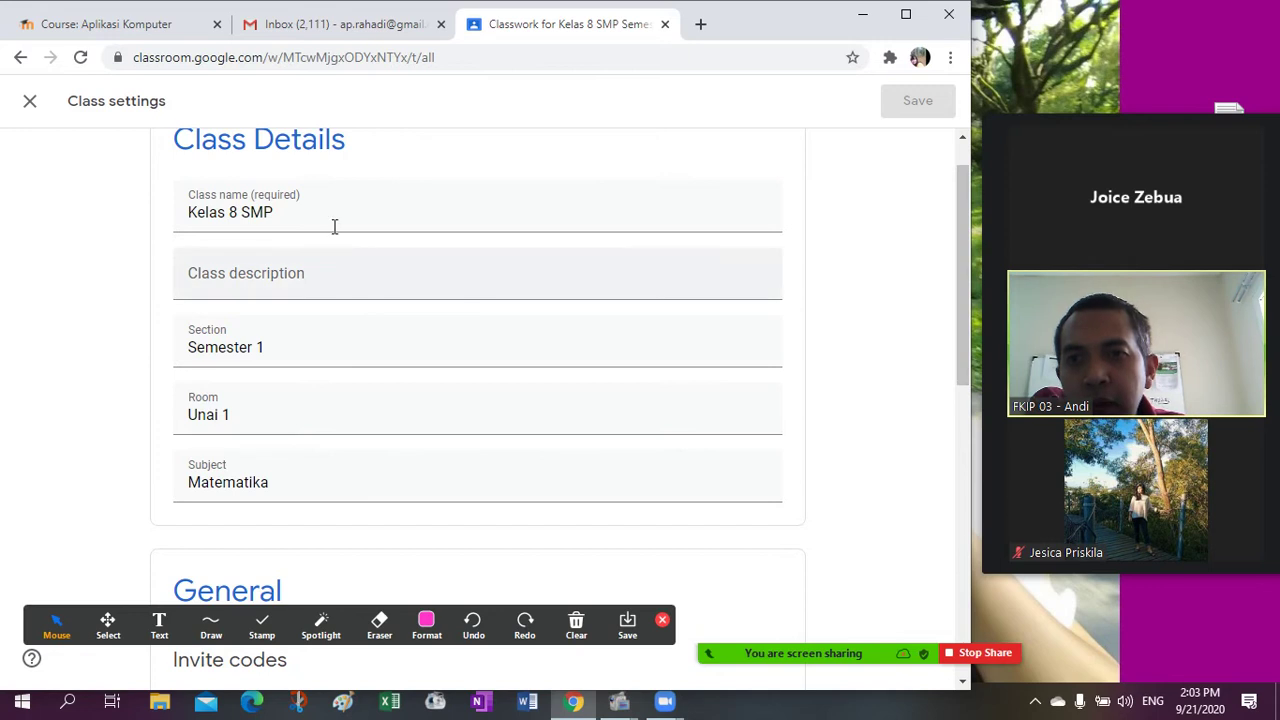
- Try Kelas 9 SMP as the class name and restore it to Kelas 8 SMP
left_click(268, 212)
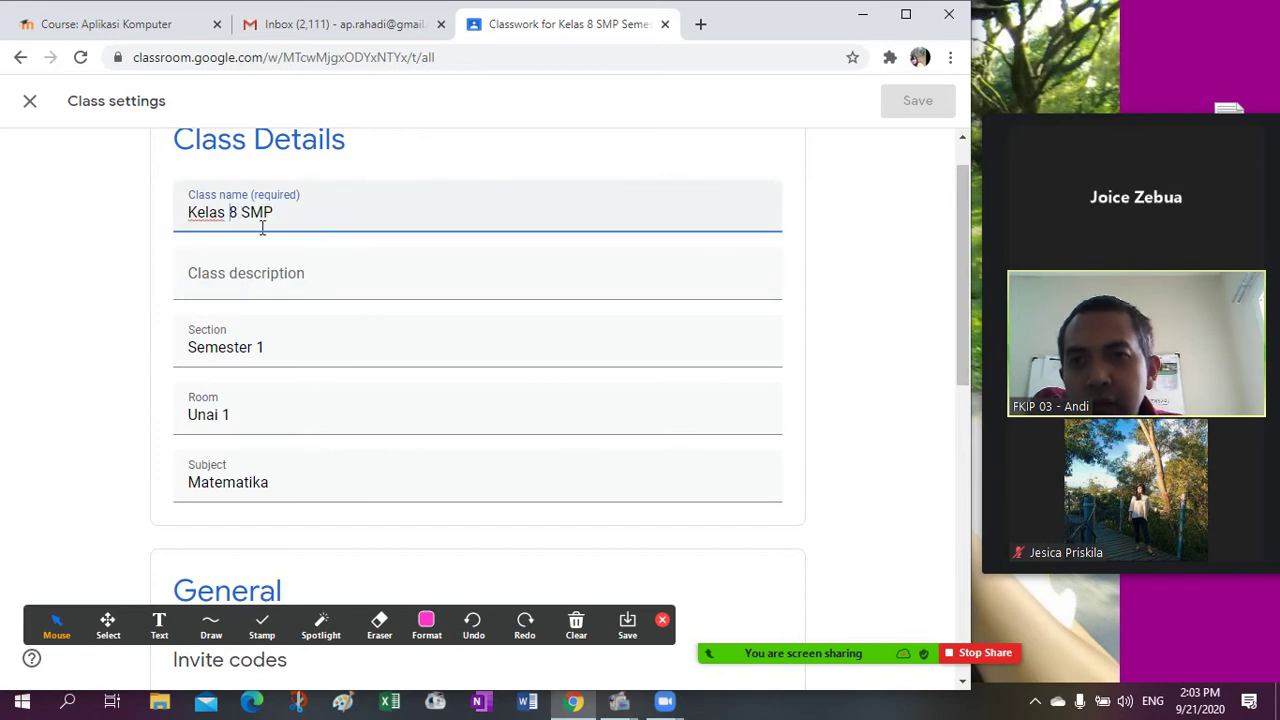
key("Left")
key("Left")
key("Left")
key("Left")
key("BackSpace")
type("9")
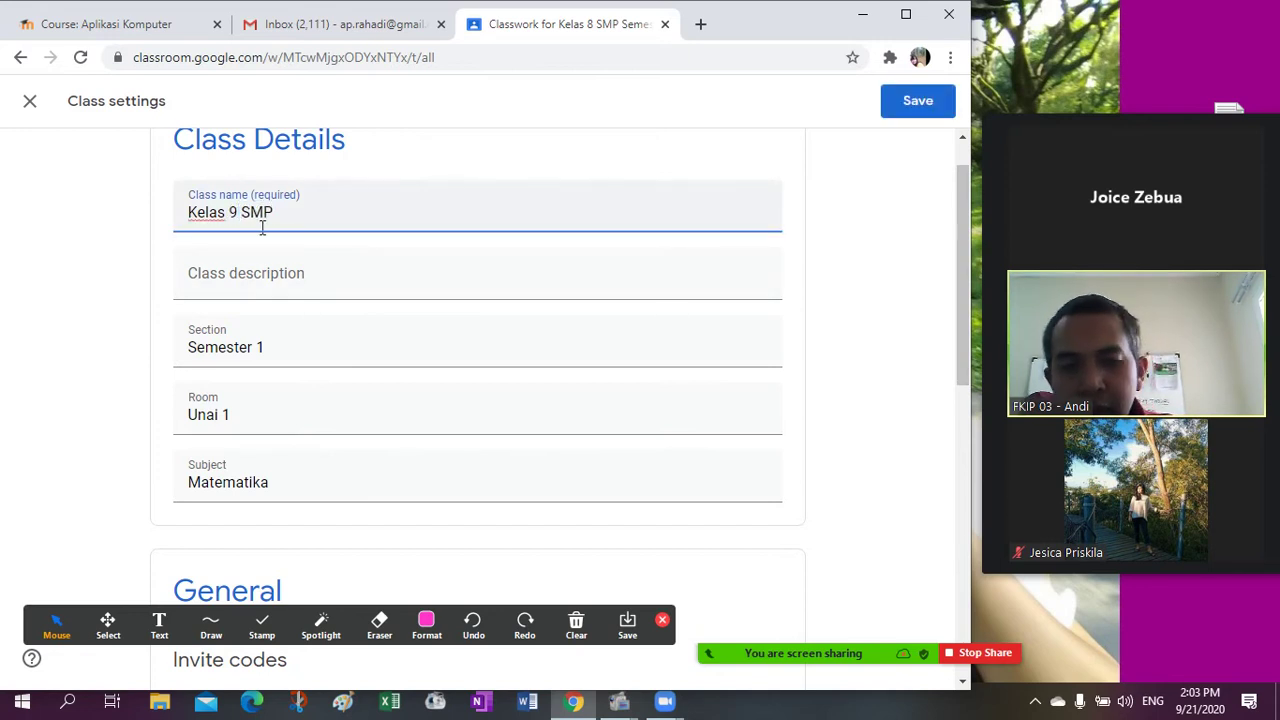
key("BackSpace")
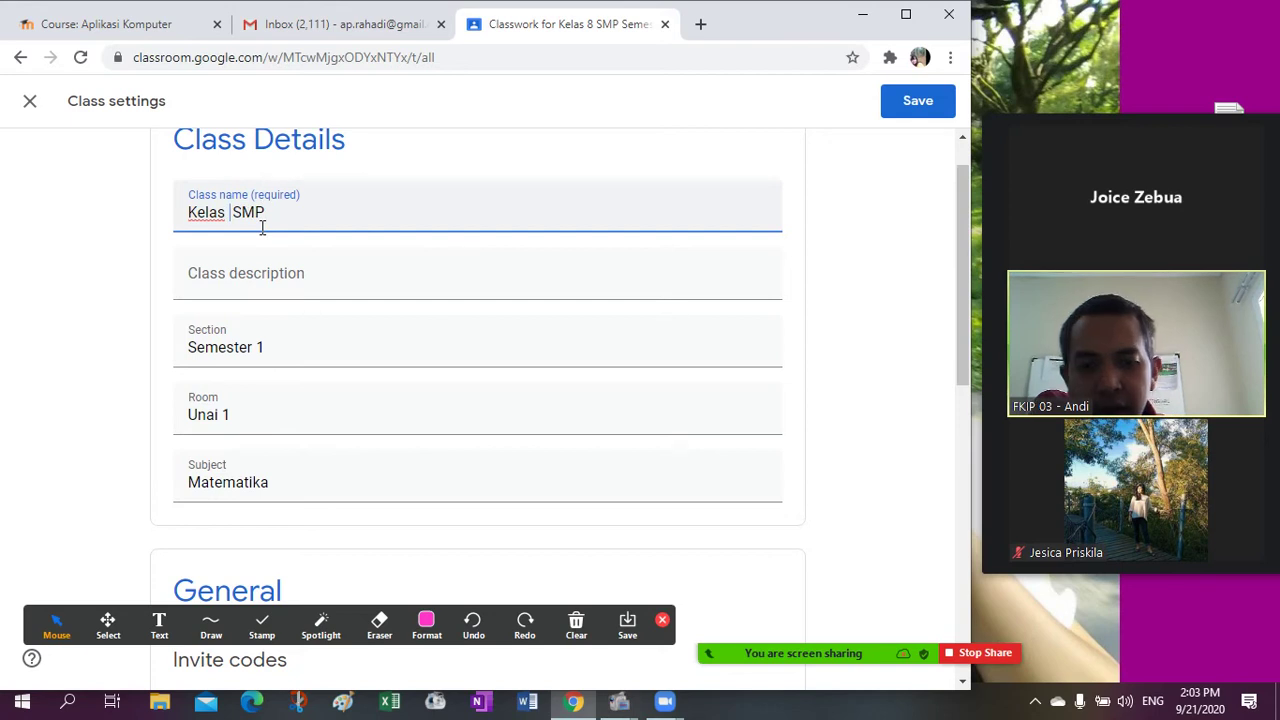
type("8")
- Enter the class description "Matematika Kelas 8 SMP - " followed by the teacher's name
left_click(263, 271)
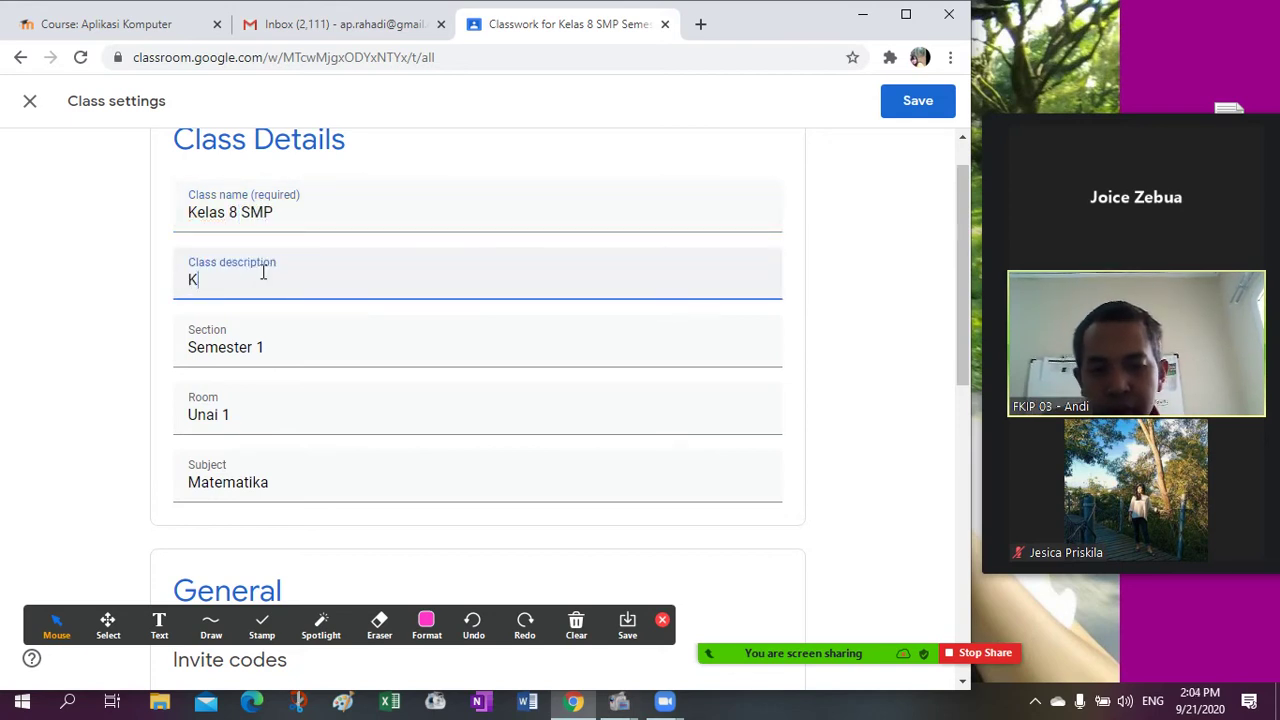
type("Mat")
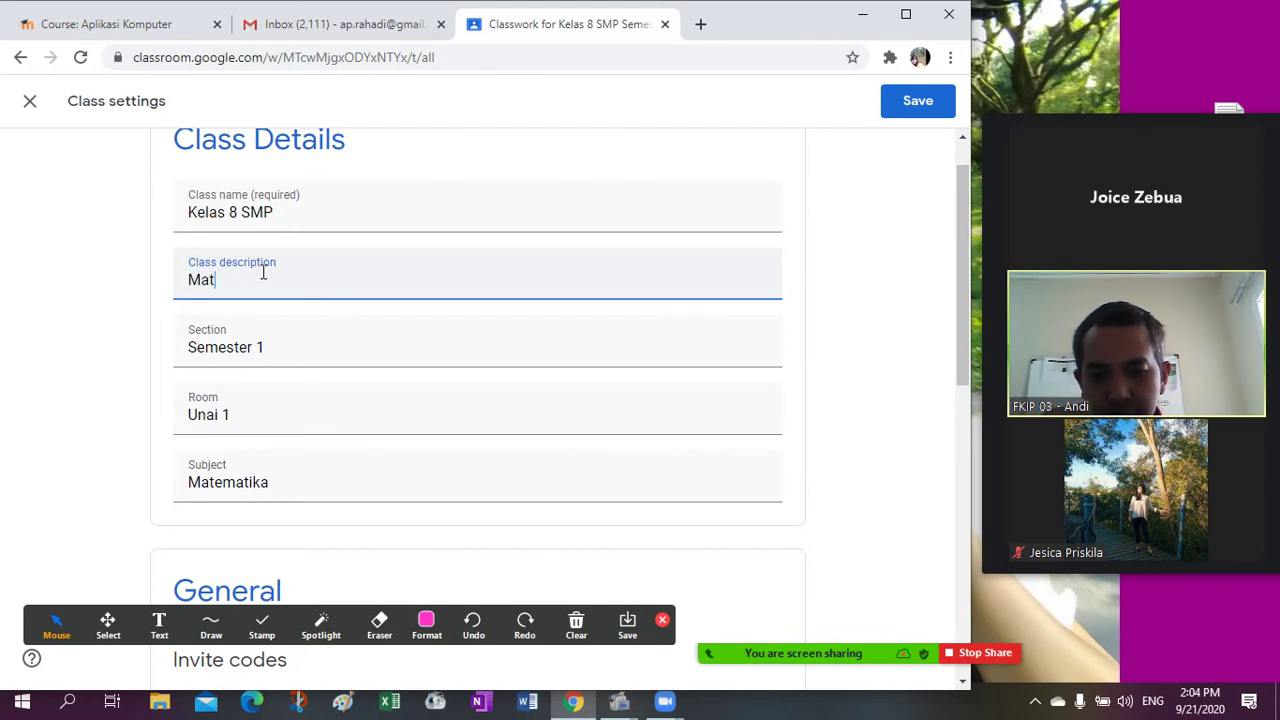
type("ematika Kelas 8 SMAP")
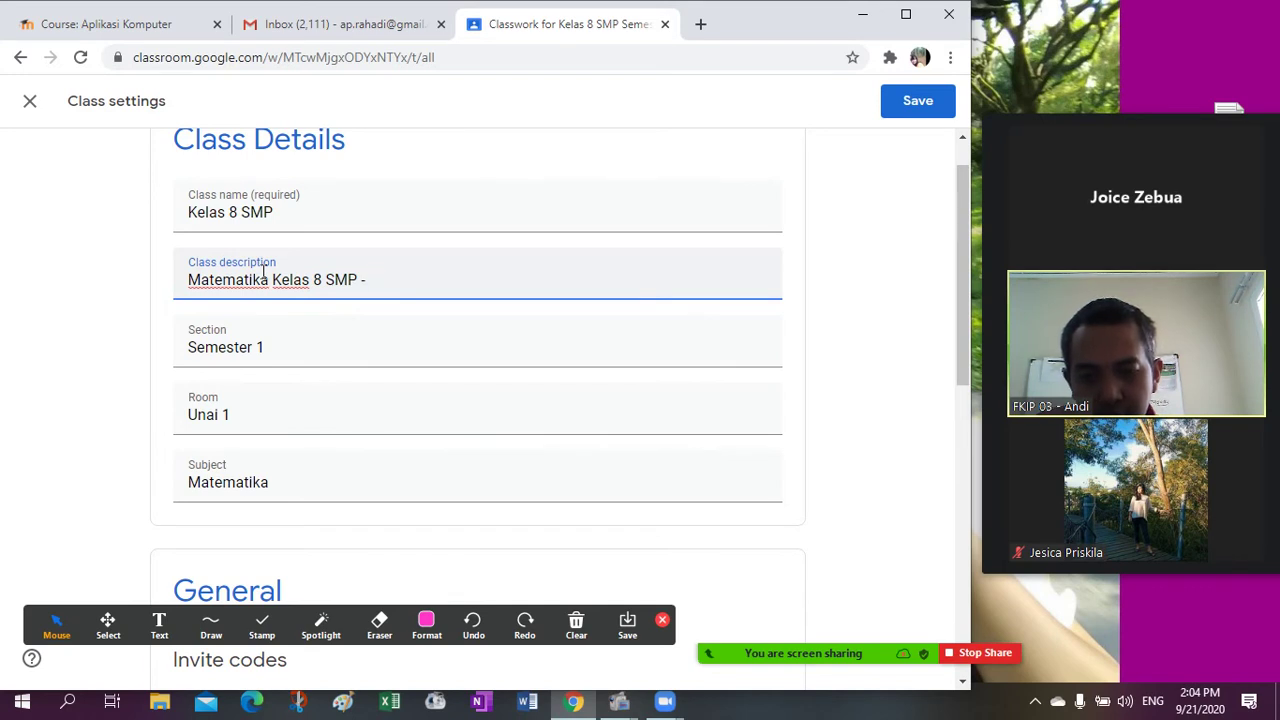
type("- Andi Pujo ")
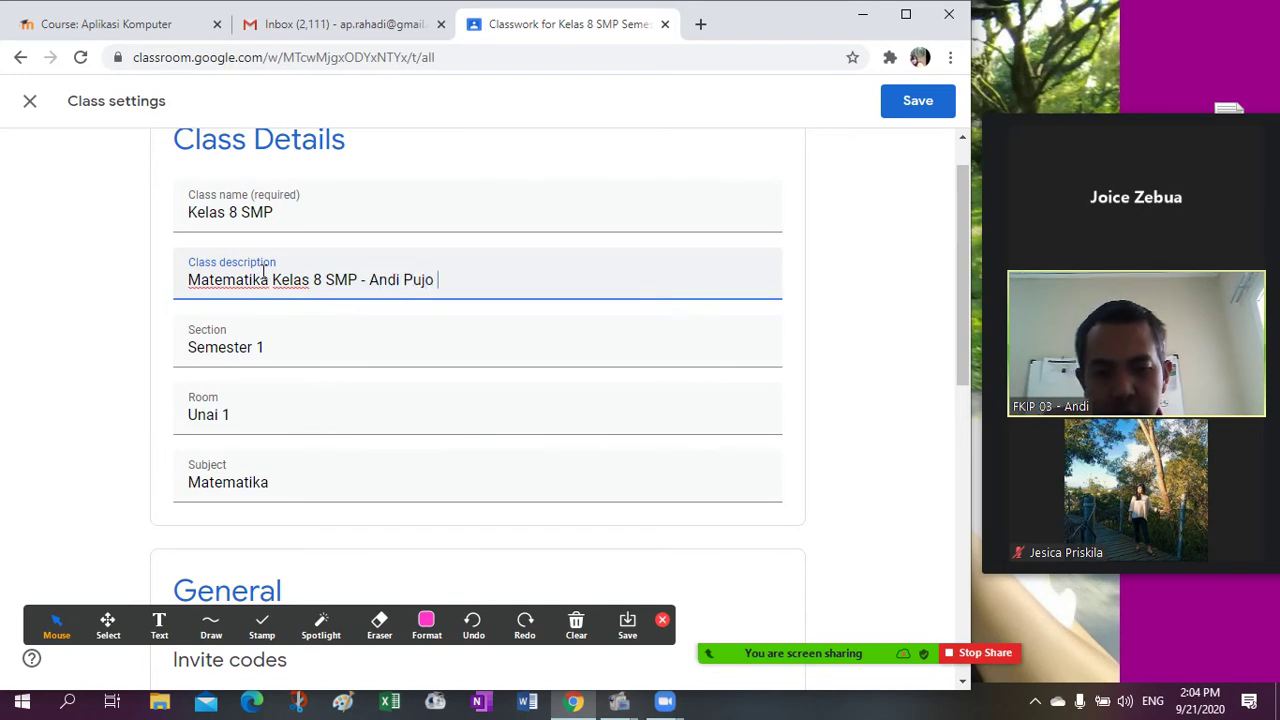
type("r")
key("BackSpace")
type("R")
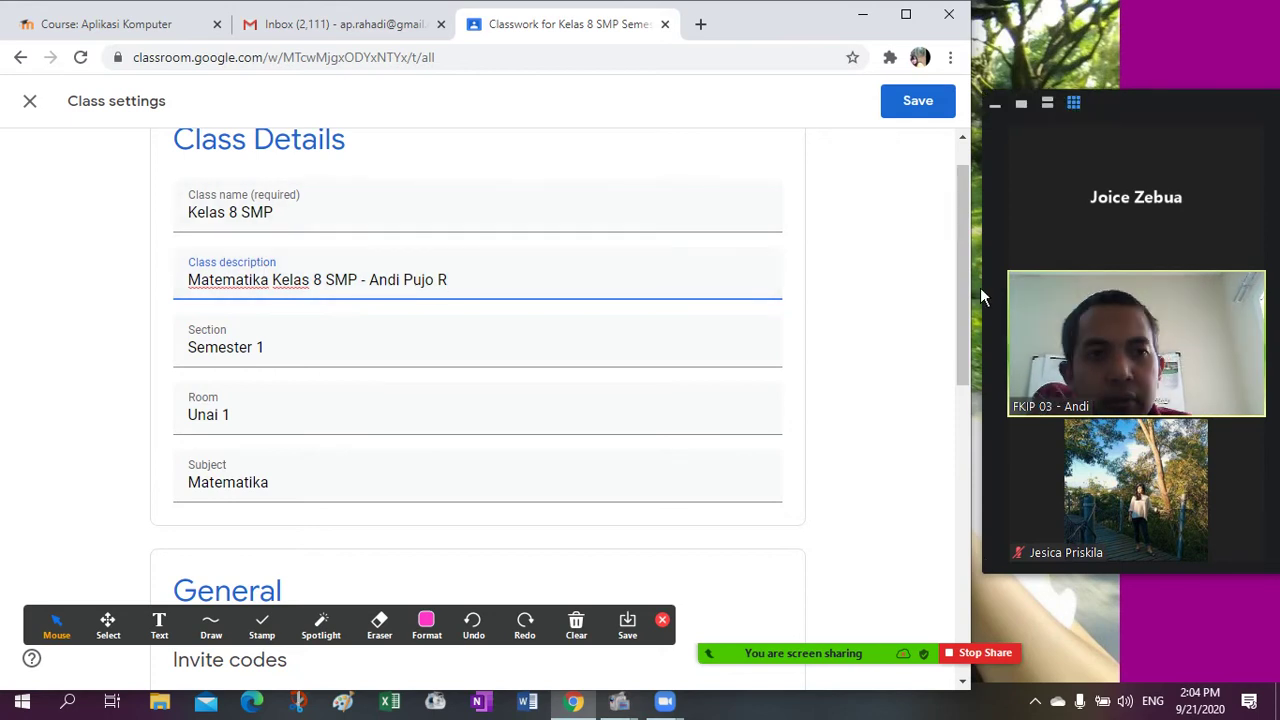
- Review the General settings, including the choices for Stream permissions and Classwork on the stream, leaving the current selections in place
left_click_drag(964, 295, 961, 404)
left_click_drag(961, 440, 960, 477)
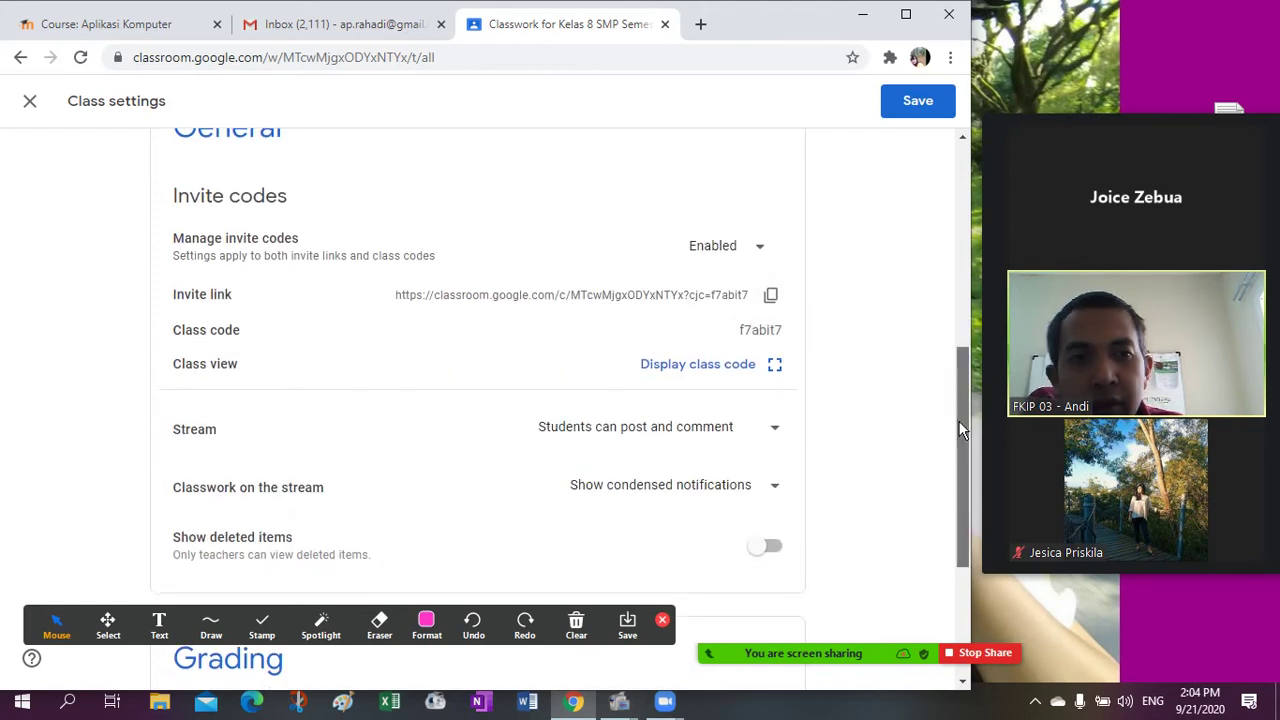
scroll(960, 446, "down", 1)
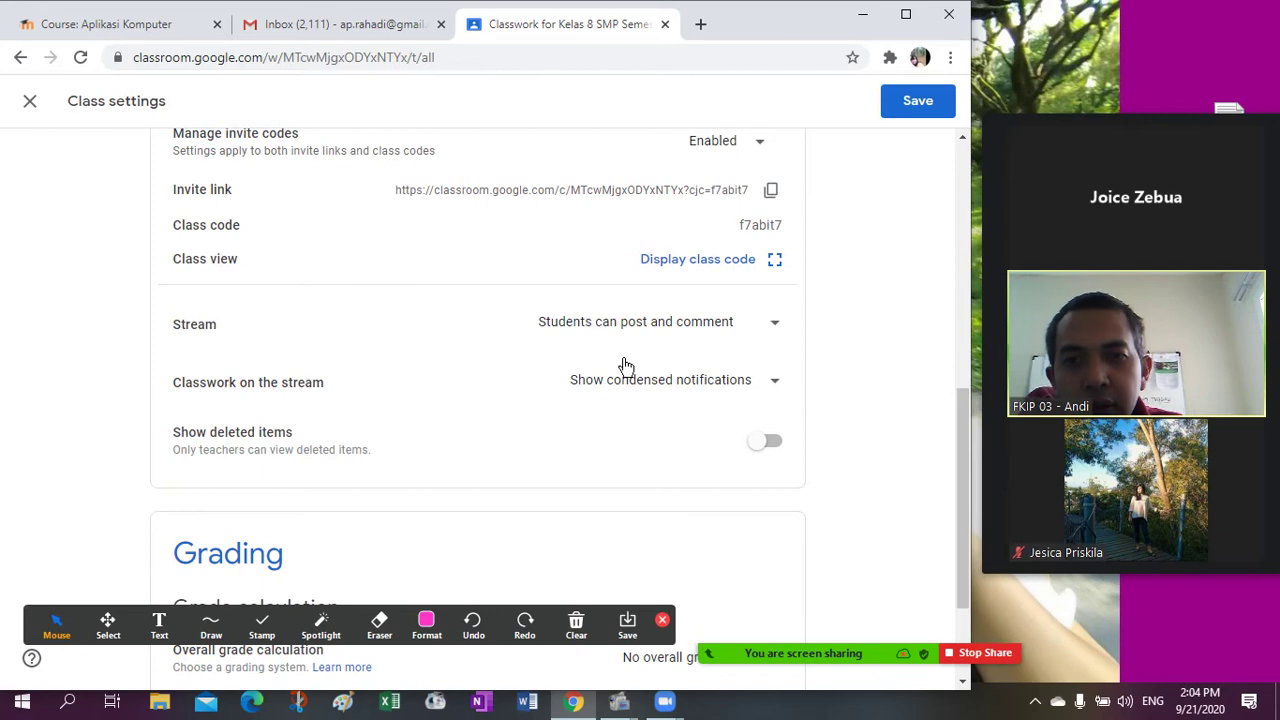
left_click(774, 329)
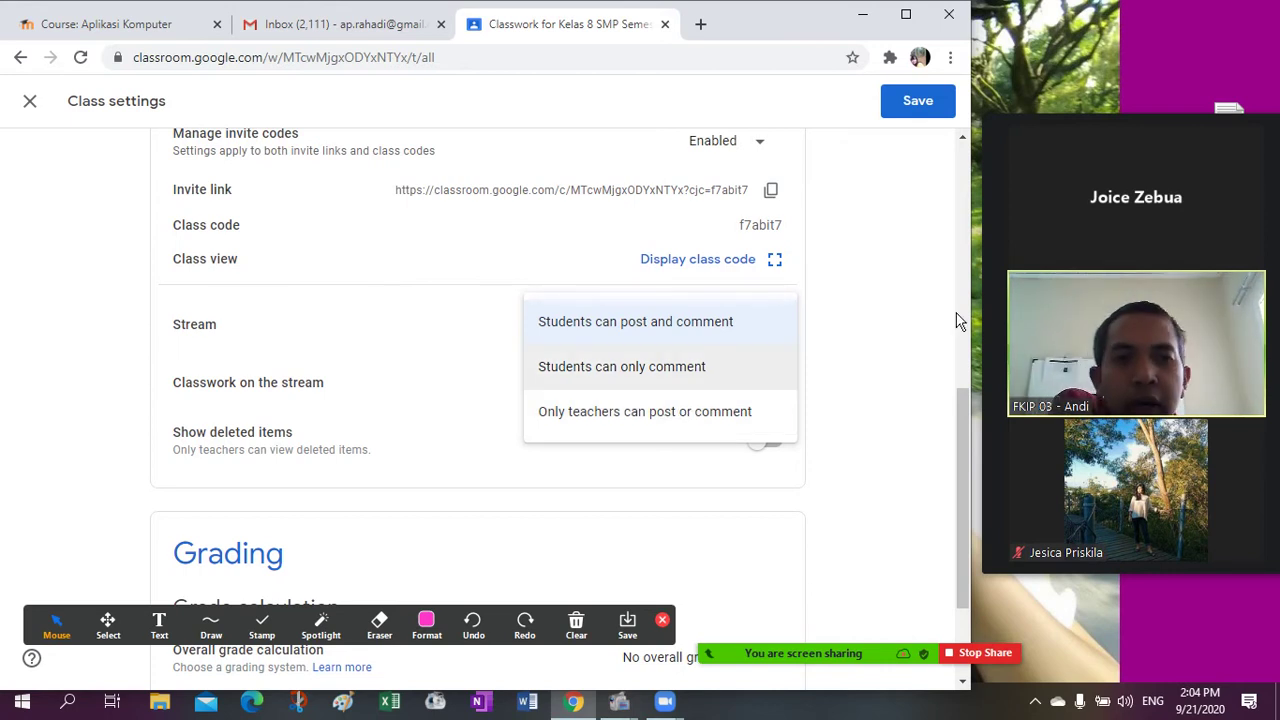
left_click(898, 342)
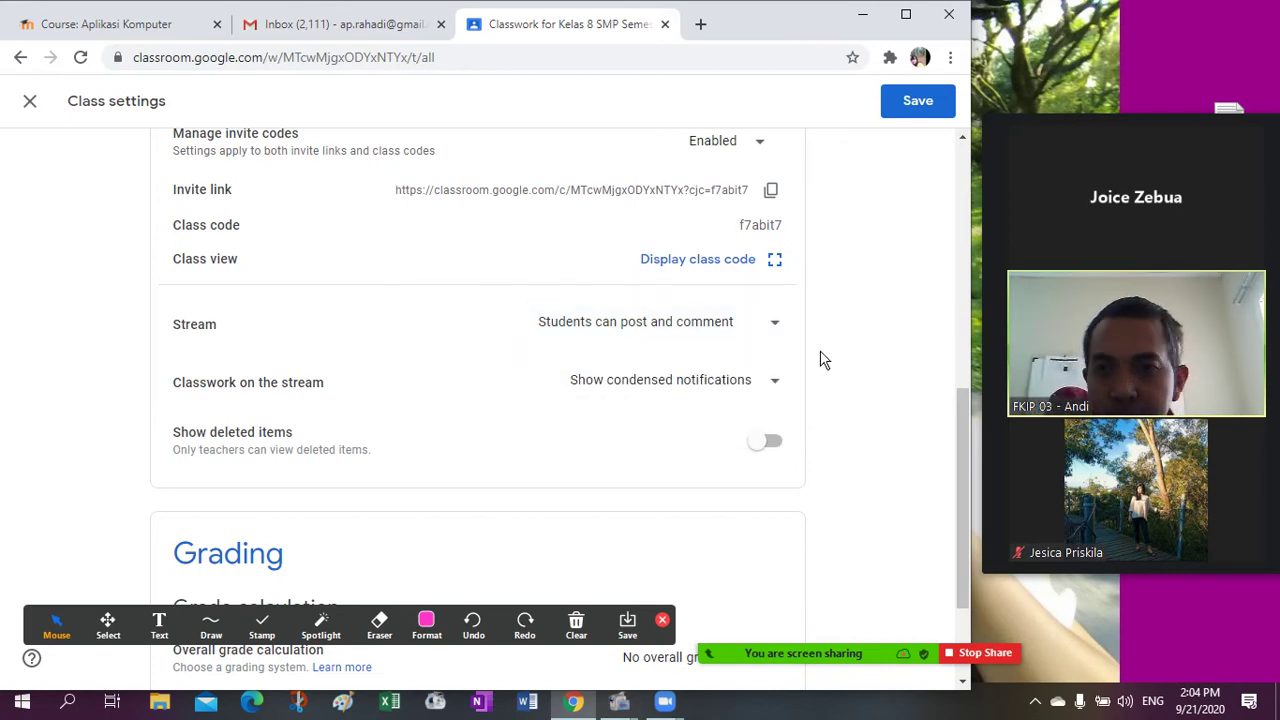
left_click(752, 389)
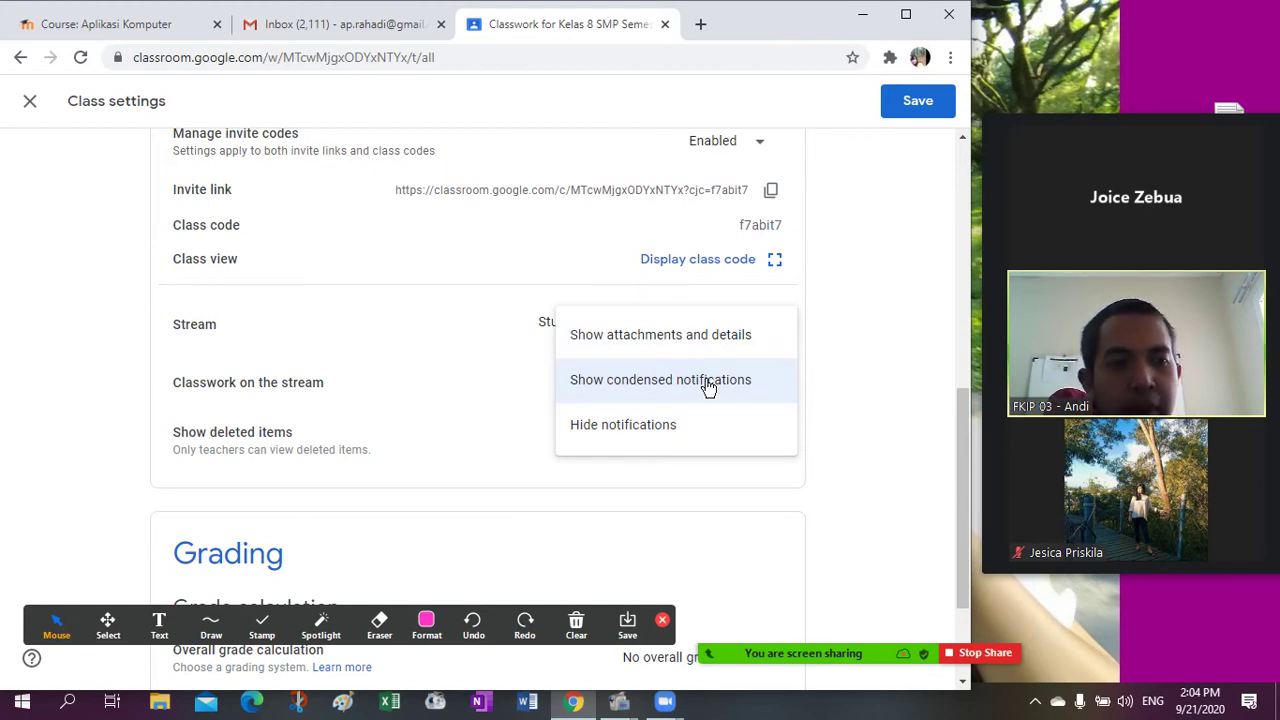
left_click(707, 385)
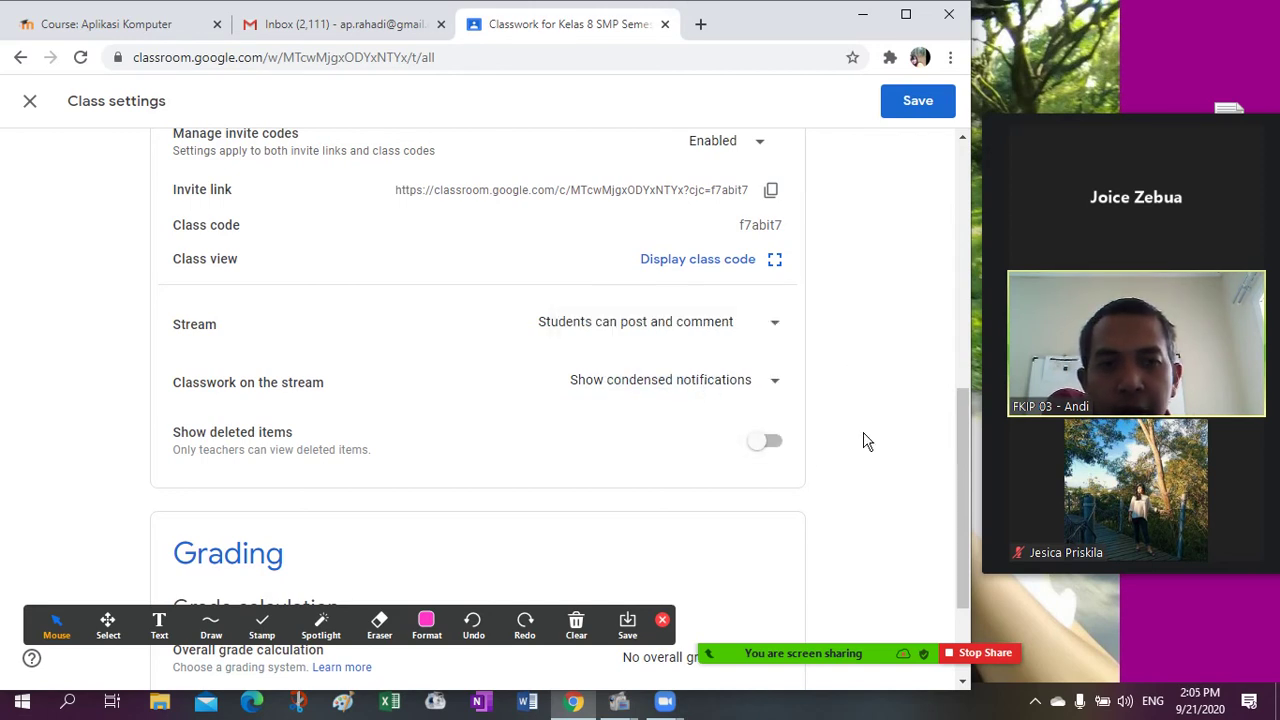
- Bring up the Grading settings and move the Zoom annotation toolbar clear of the Grade categories area
left_click_drag(964, 449, 975, 527)
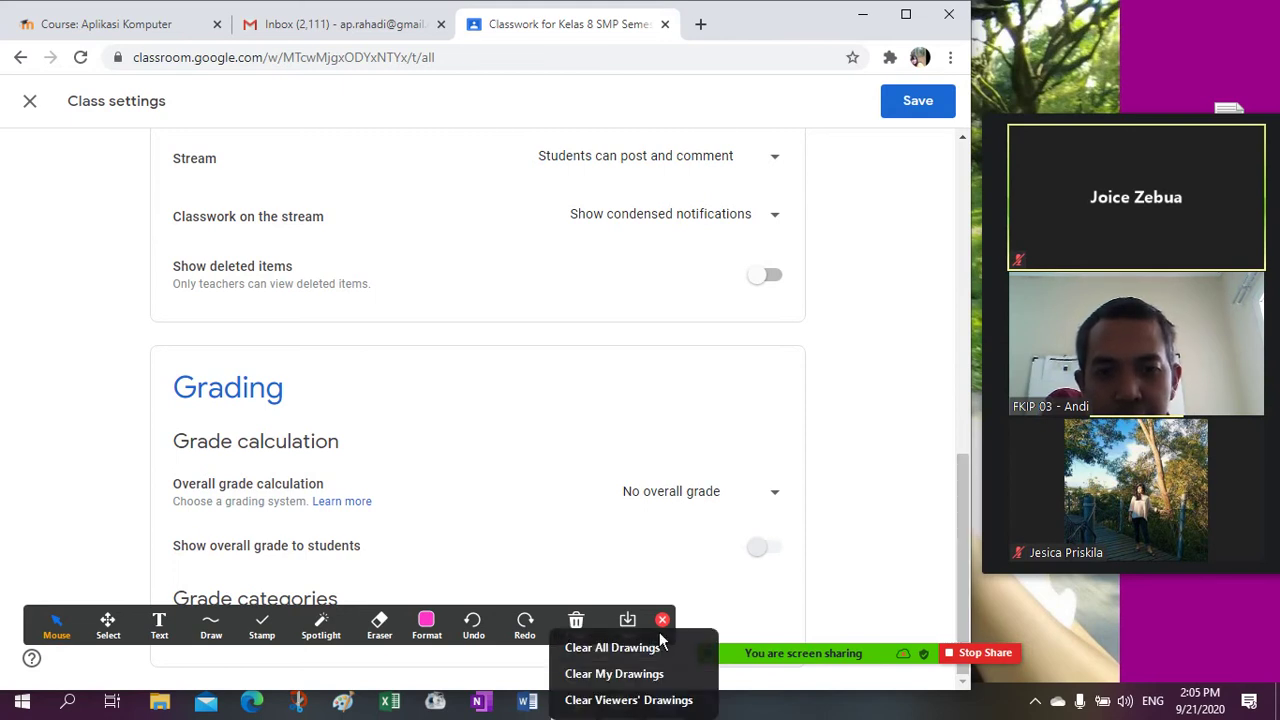
mouse_move(577, 626)
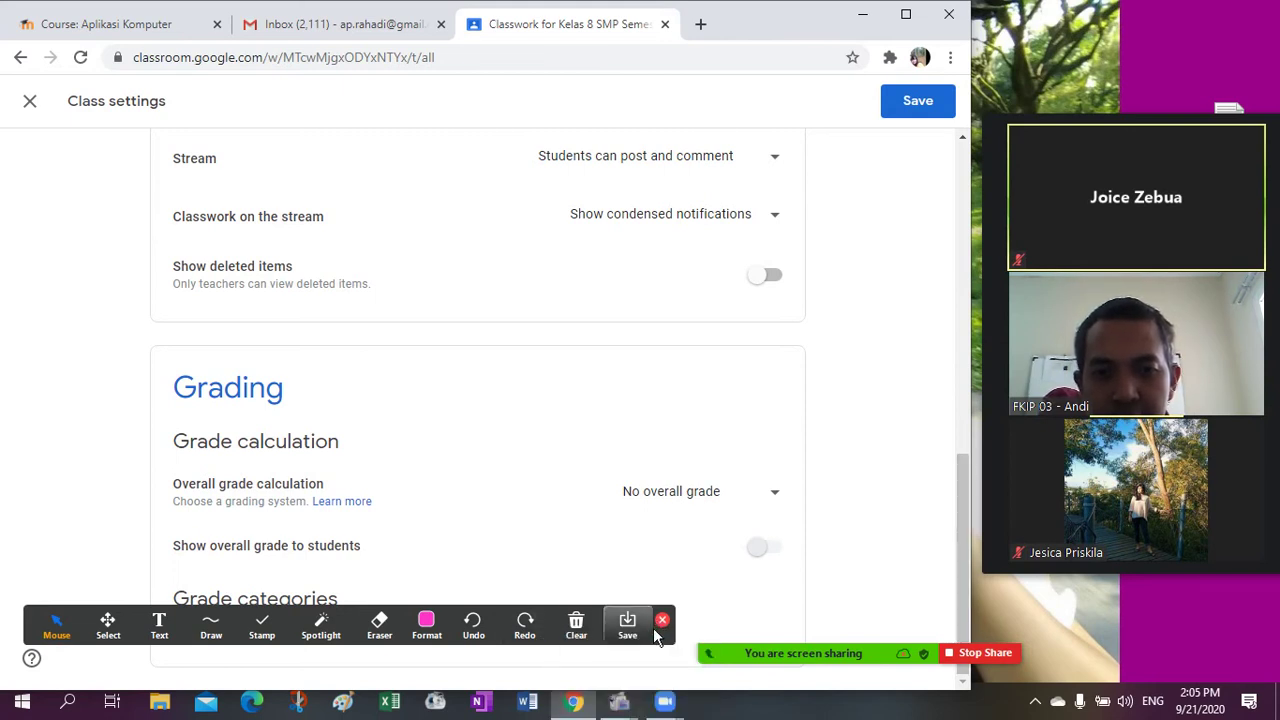
mouse_move(663, 637)
left_mouse_down()
mouse_move(729, 609)
mouse_move(908, 595)
mouse_move(1190, 600)
mouse_move(1268, 622)
left_mouse_up()
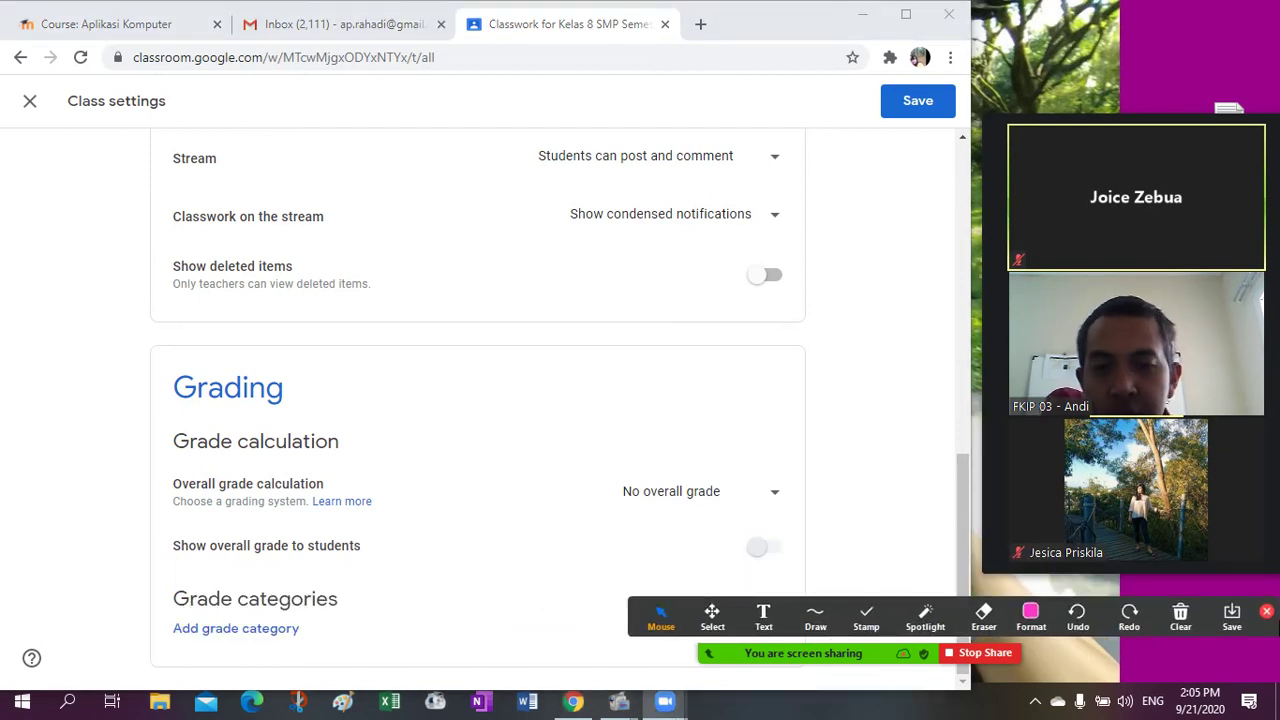
left_click(963, 512)
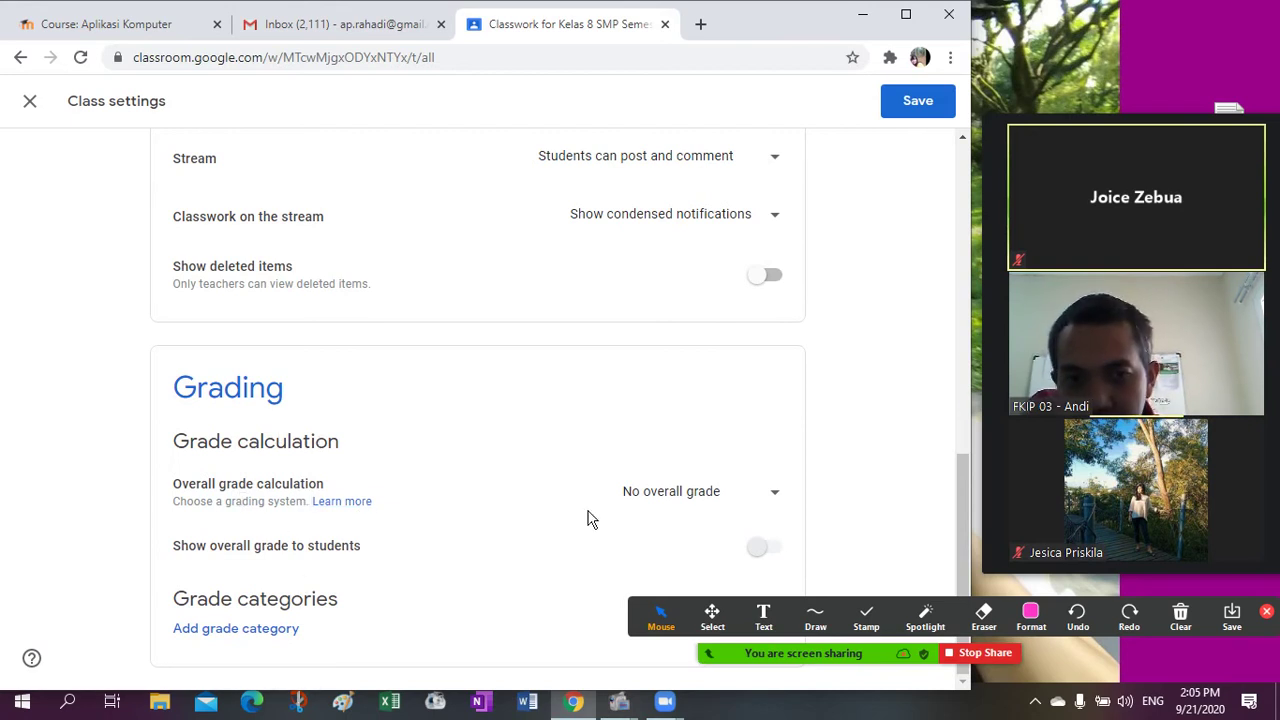
- Try Total points as the overall grade calculation, switch it to Weighted by category, and enable showing the overall grade to students
left_click(737, 499)
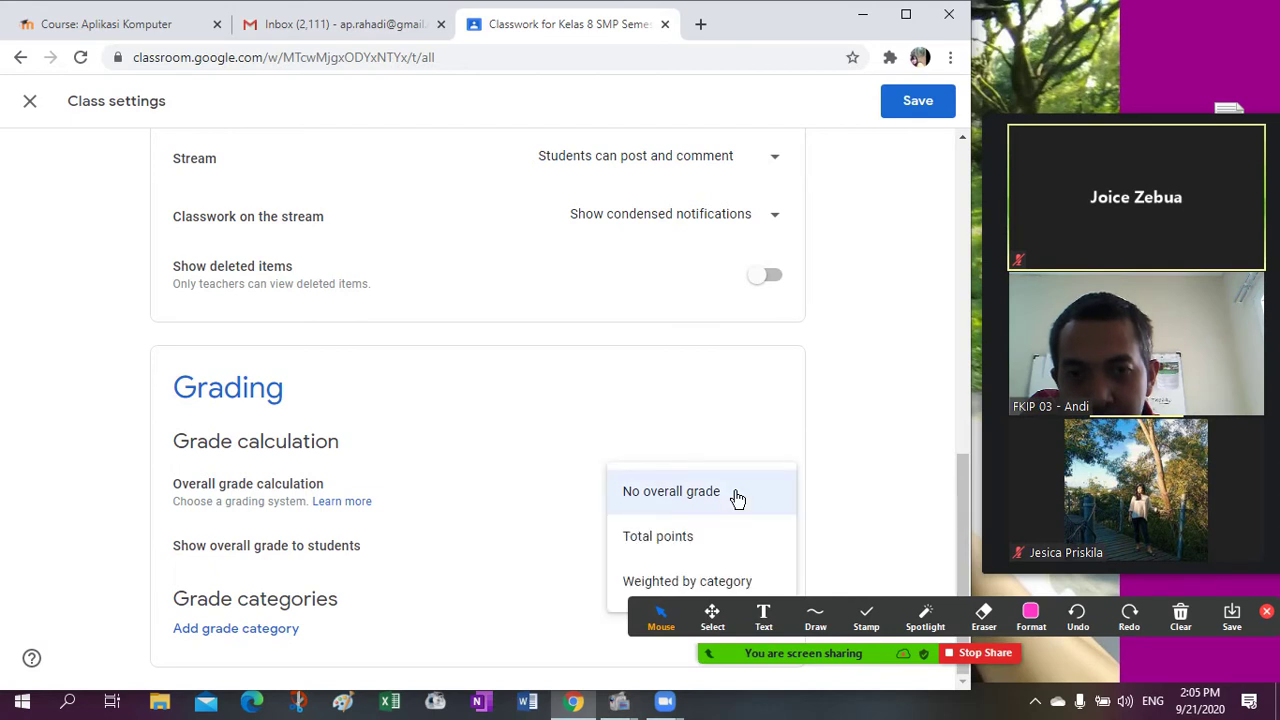
left_click(689, 537)
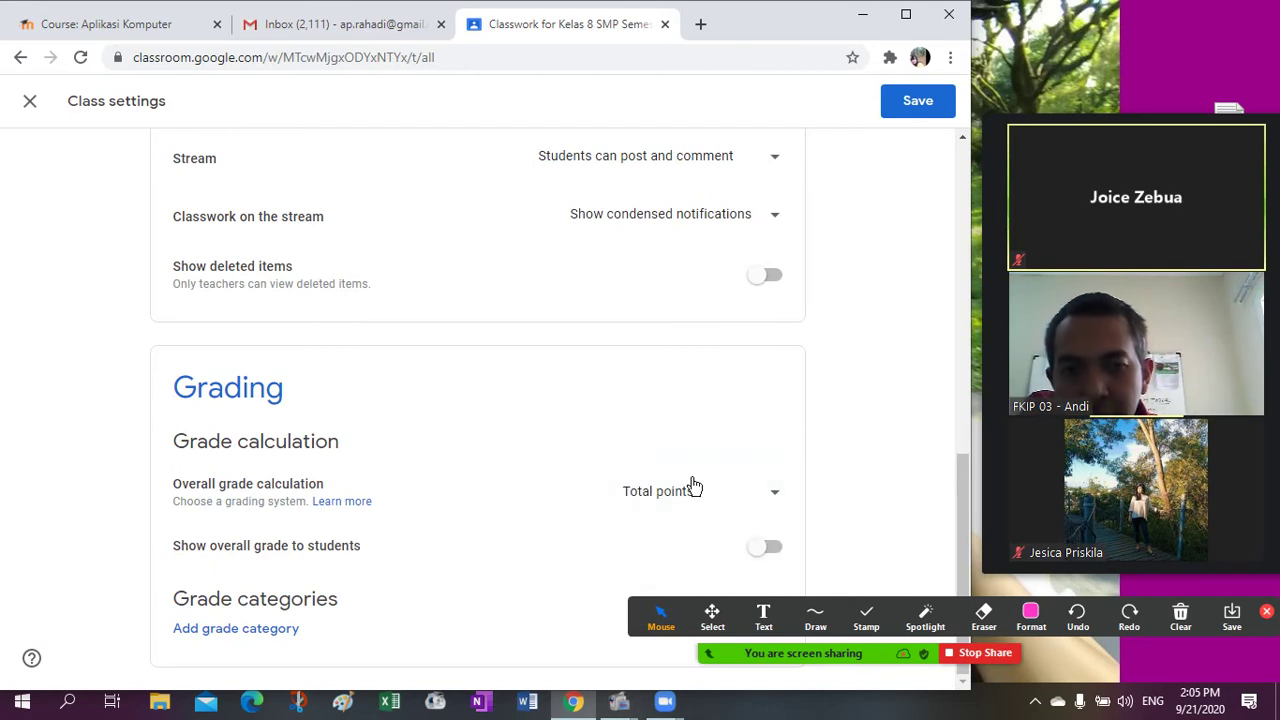
left_click(686, 493)
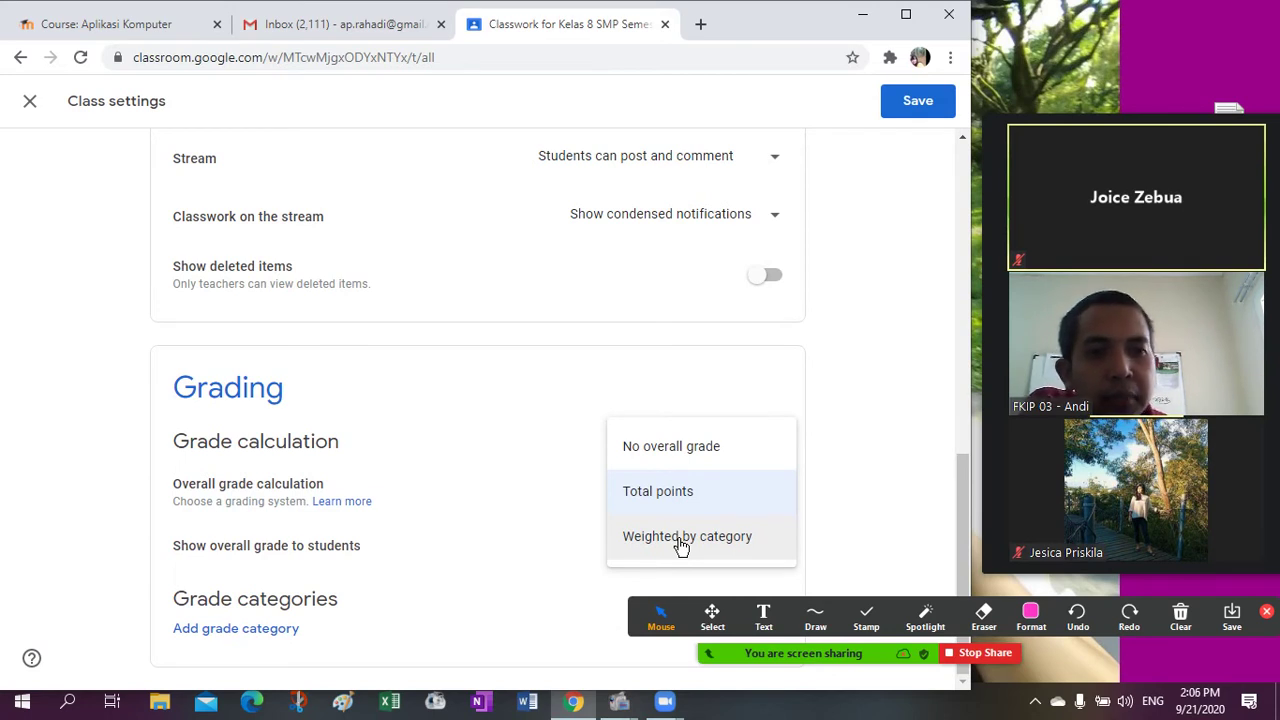
left_click(681, 541)
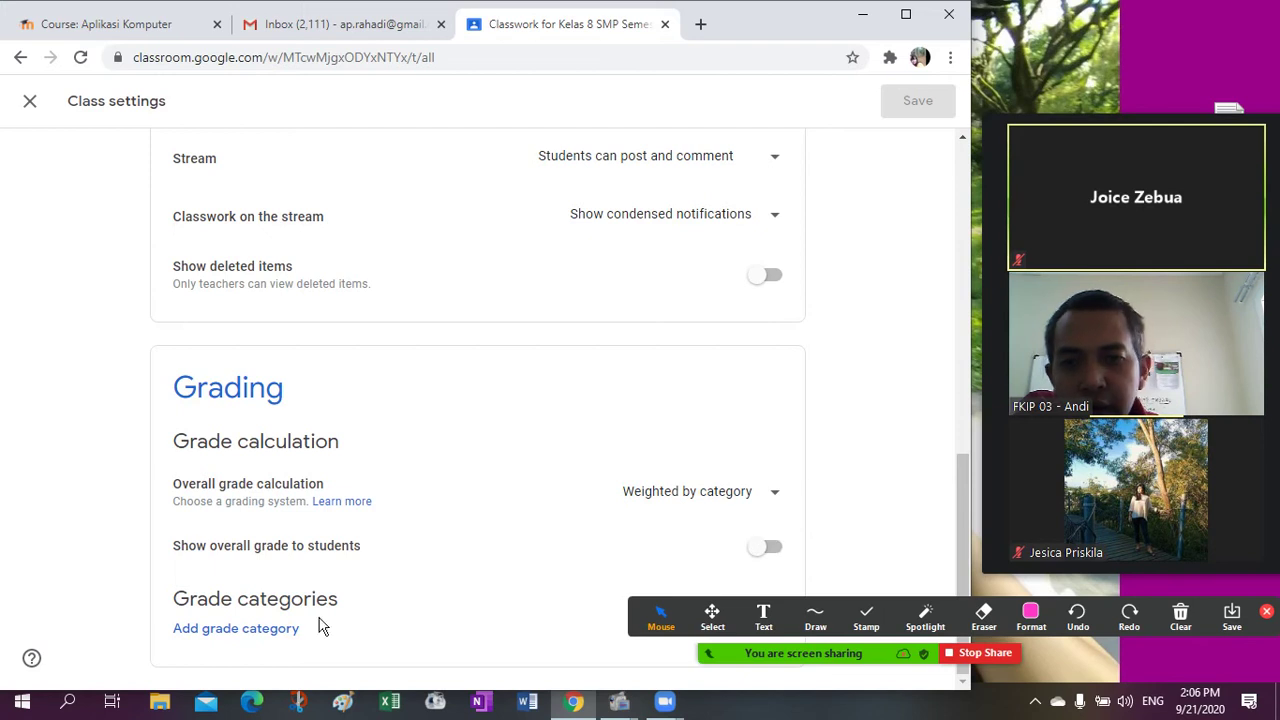
left_click(777, 553)
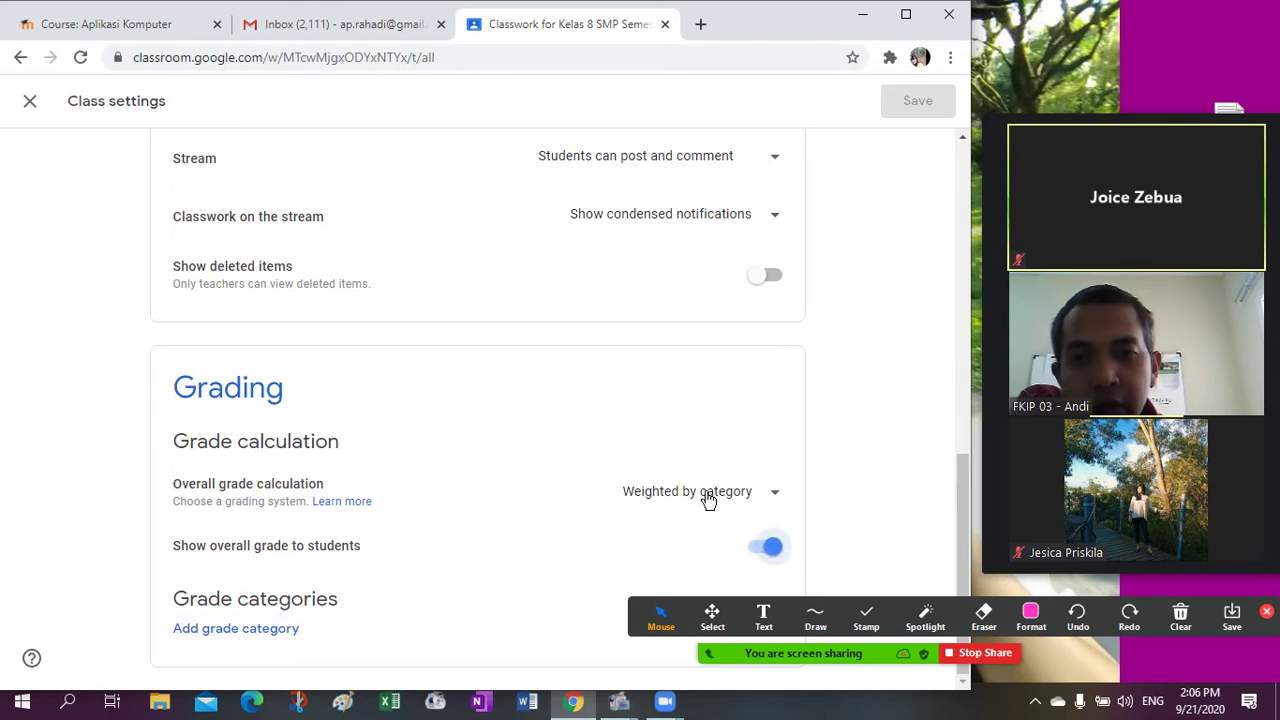
- Add a grade category named PR 1 with a weight of 10%
left_click(224, 633)
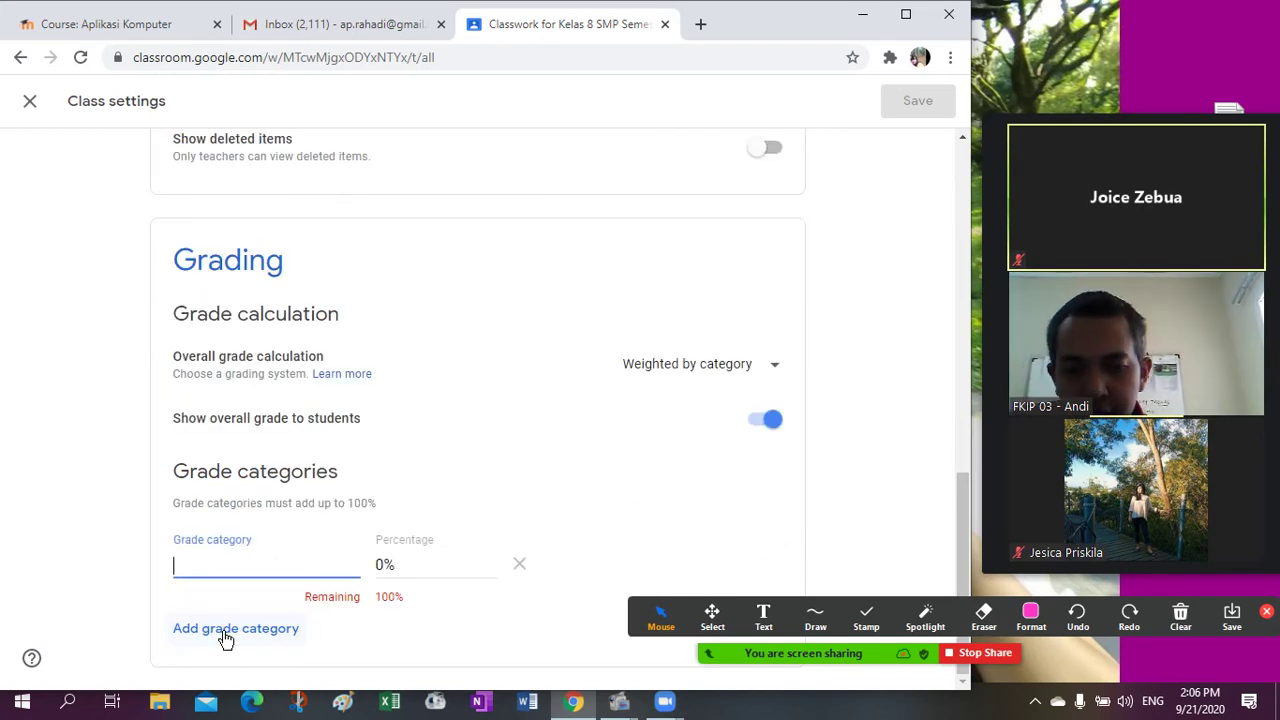
type("PR")
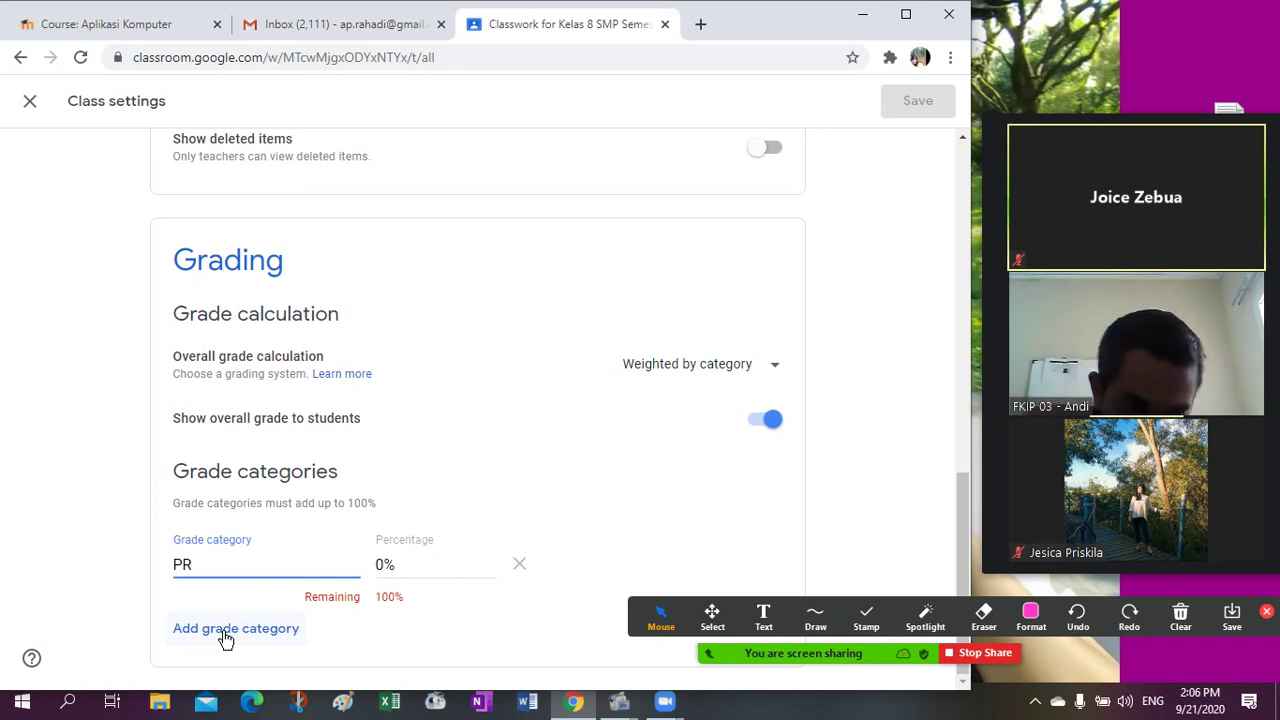
type(" 1")
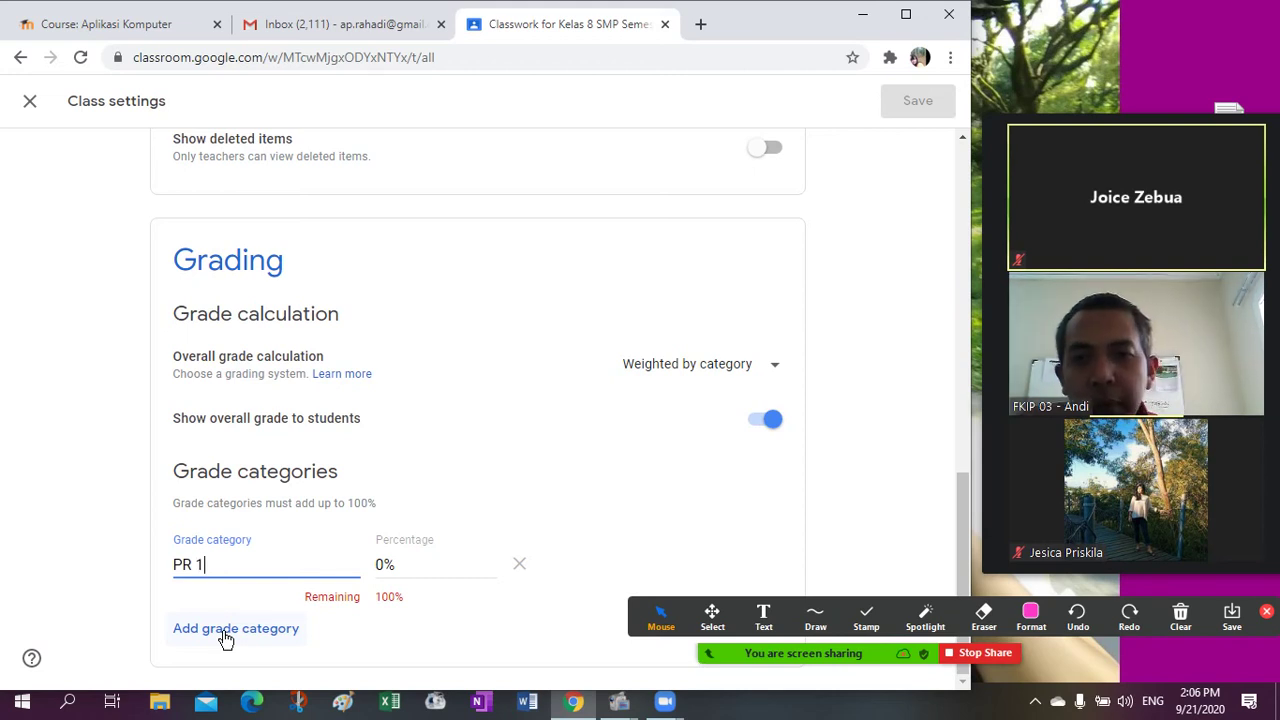
left_click(381, 566)
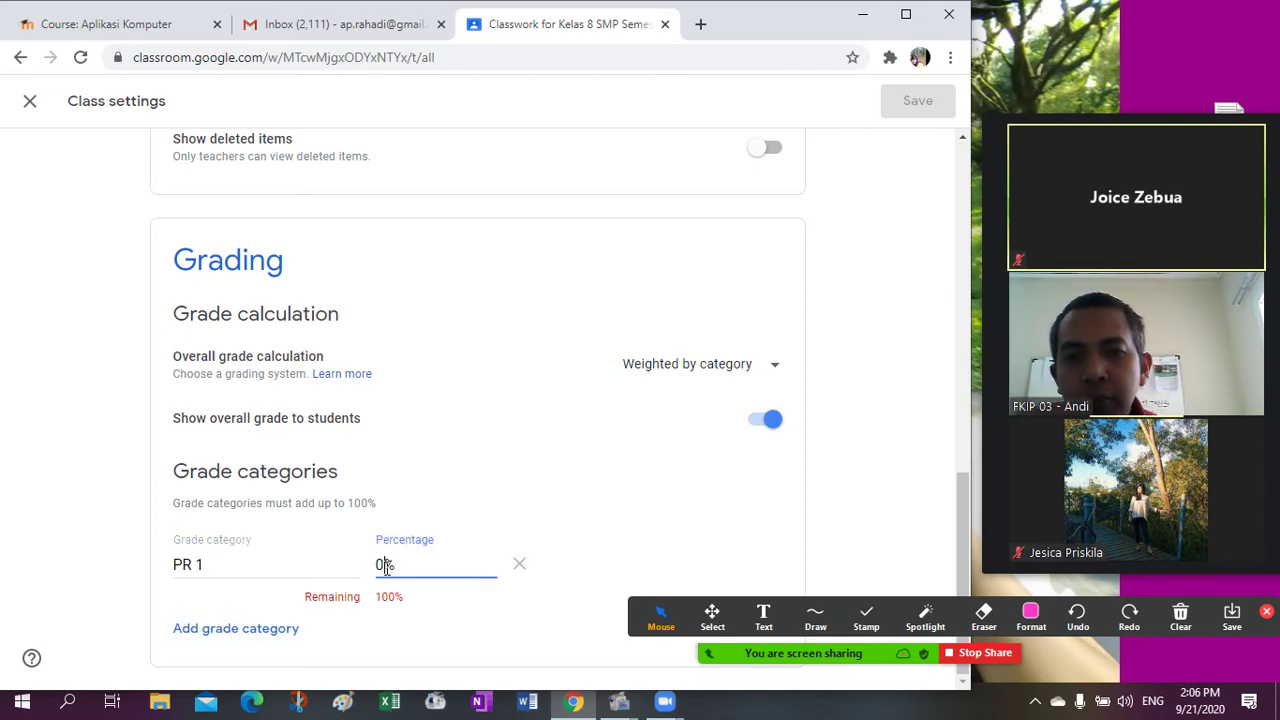
type("1")
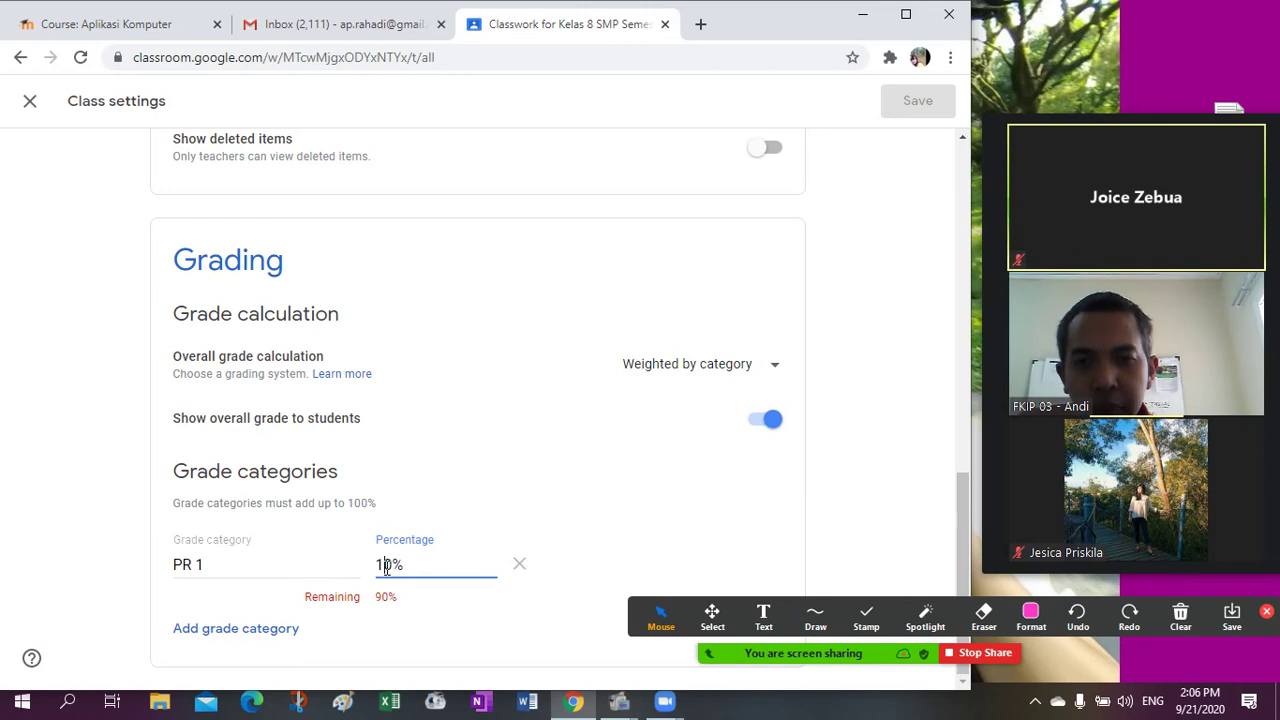
- Add a second grade category named PR 2 with a weight of 10%
left_click(257, 628)
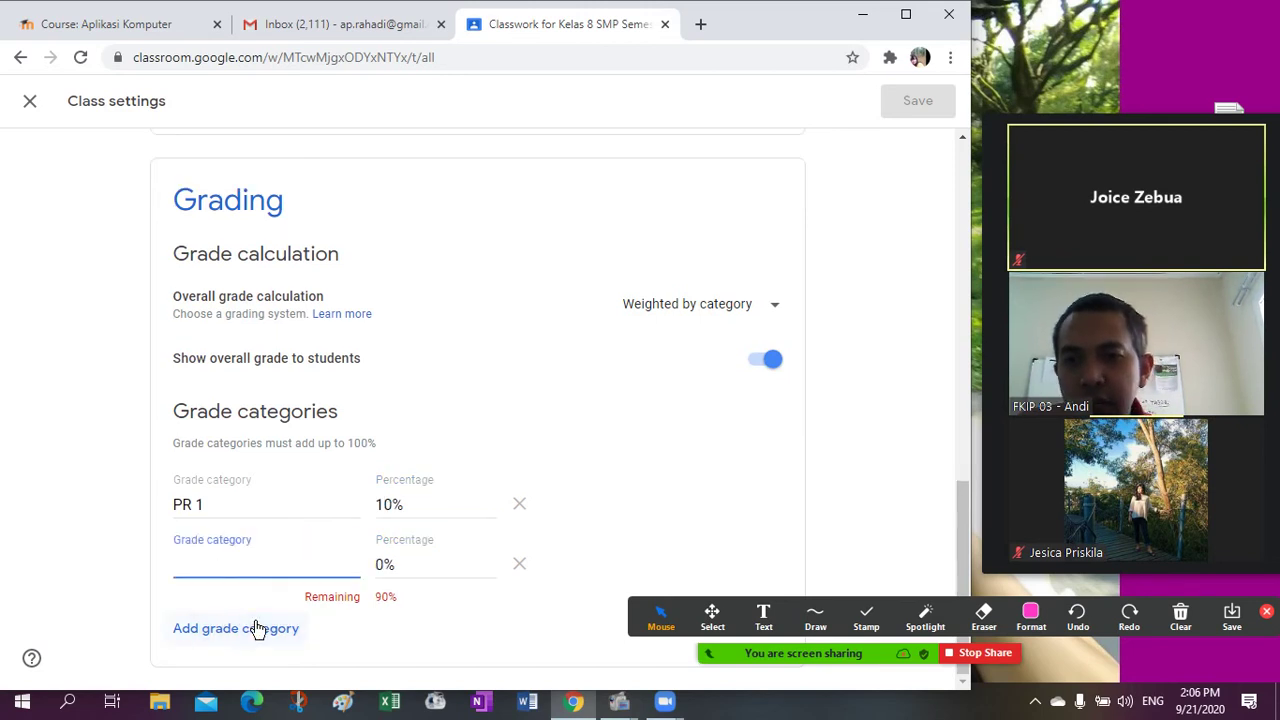
type("Pr 2")
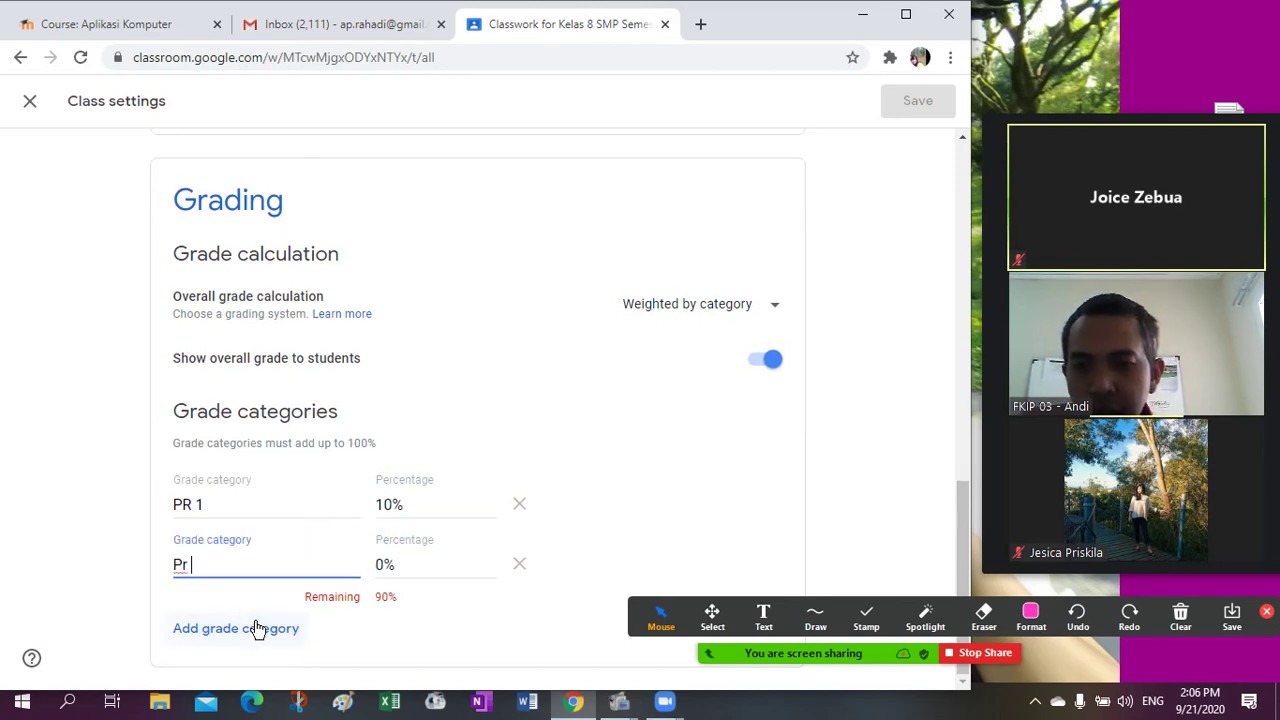
key("BackSpace")
key("BackSpace")
key("BackSpace")
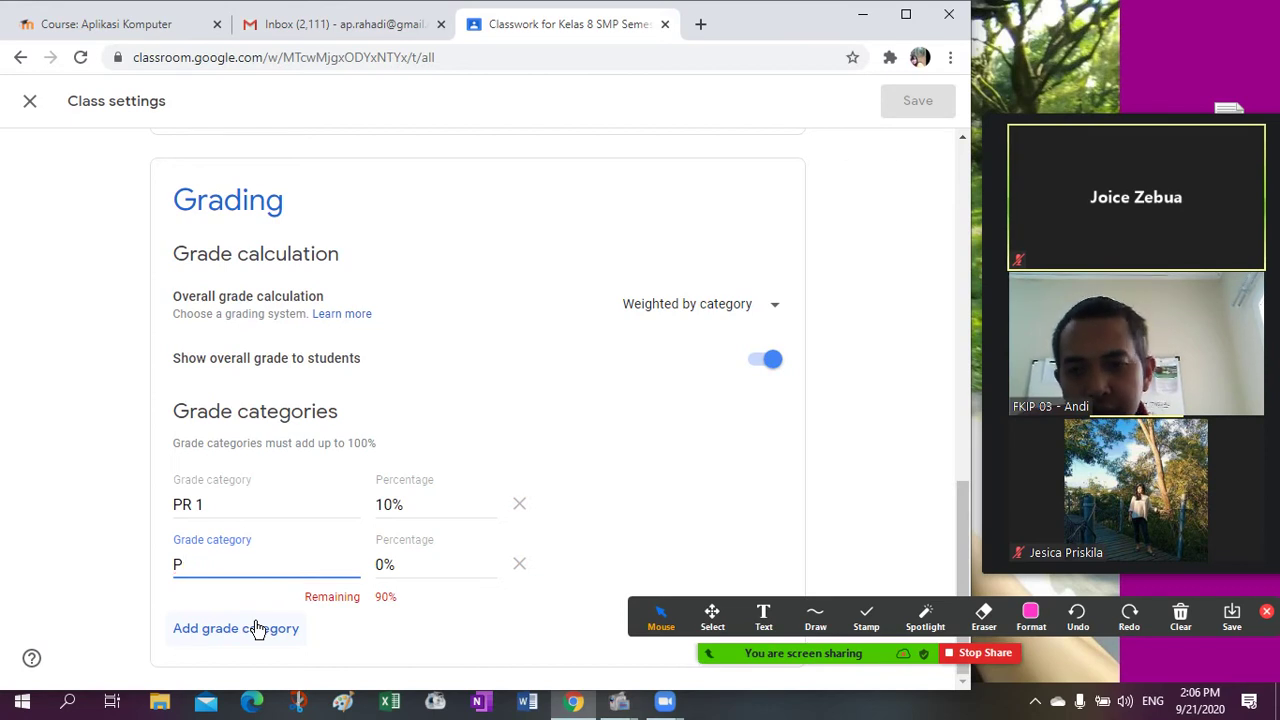
type("R 2")
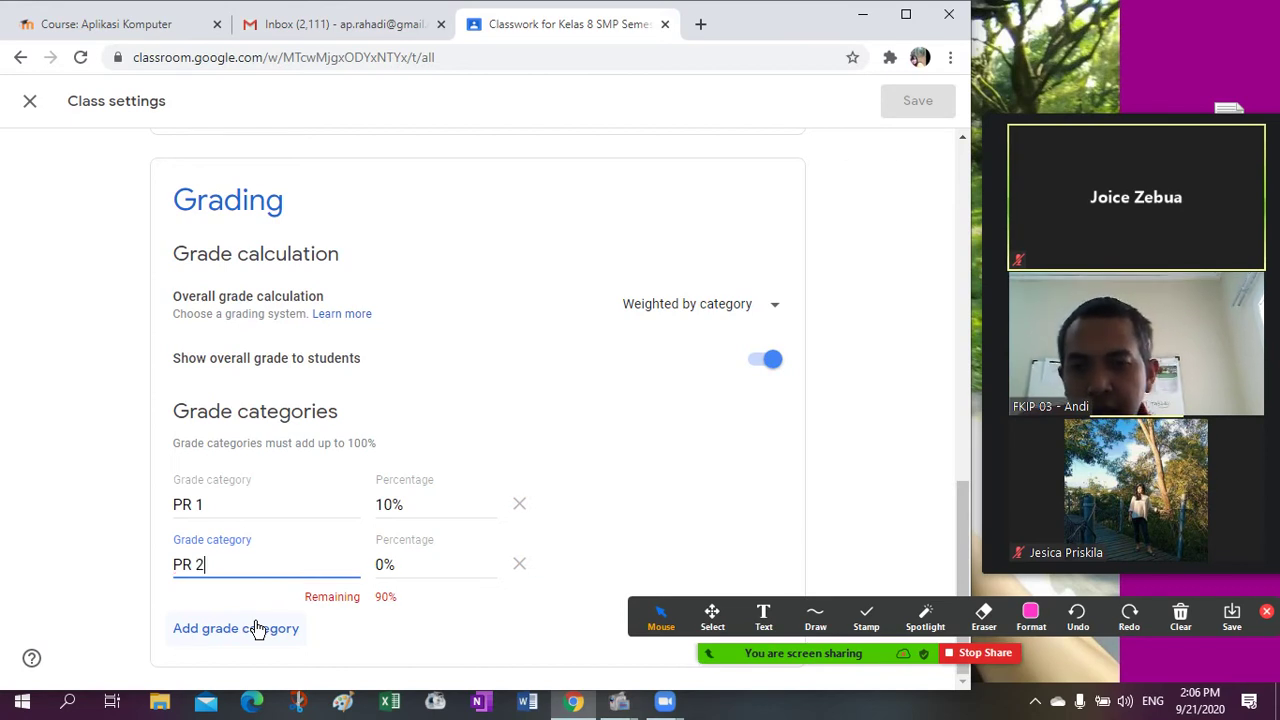
left_click(379, 564)
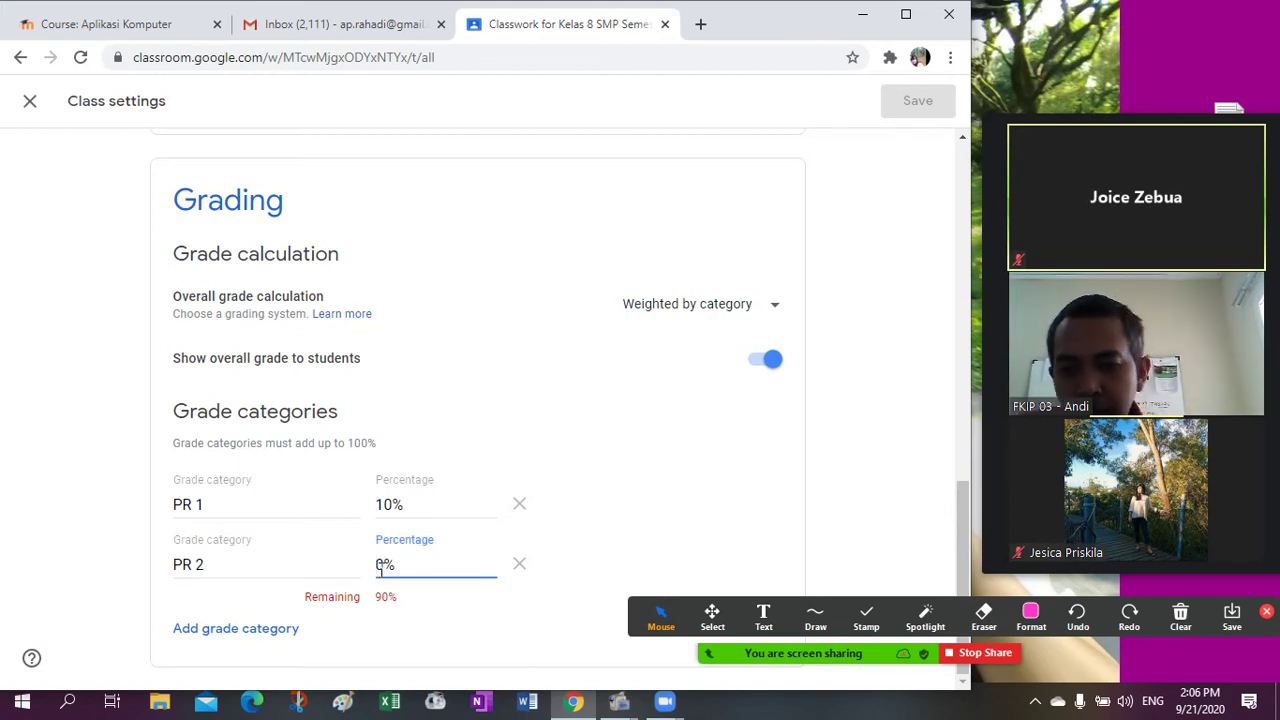
type("1")
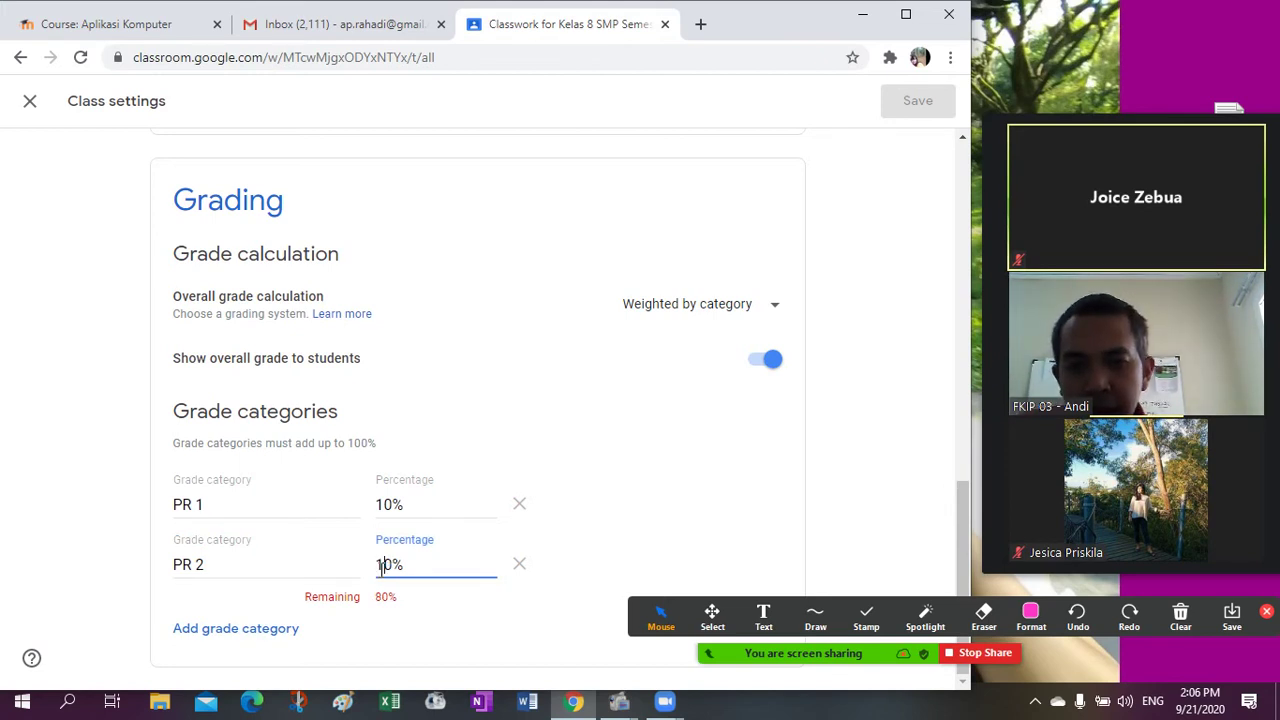
- Add a third grade category named Ujian 1 with a weight of 20%
left_click(258, 628)
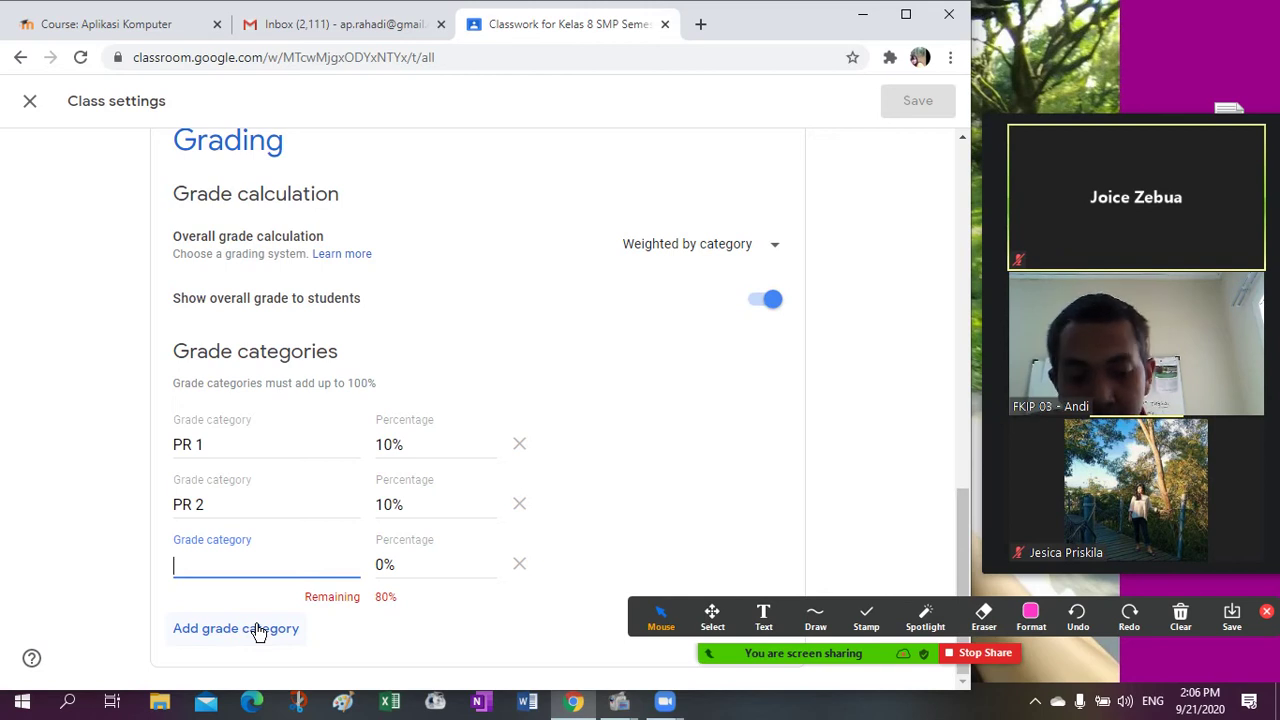
type("Ujian 1")
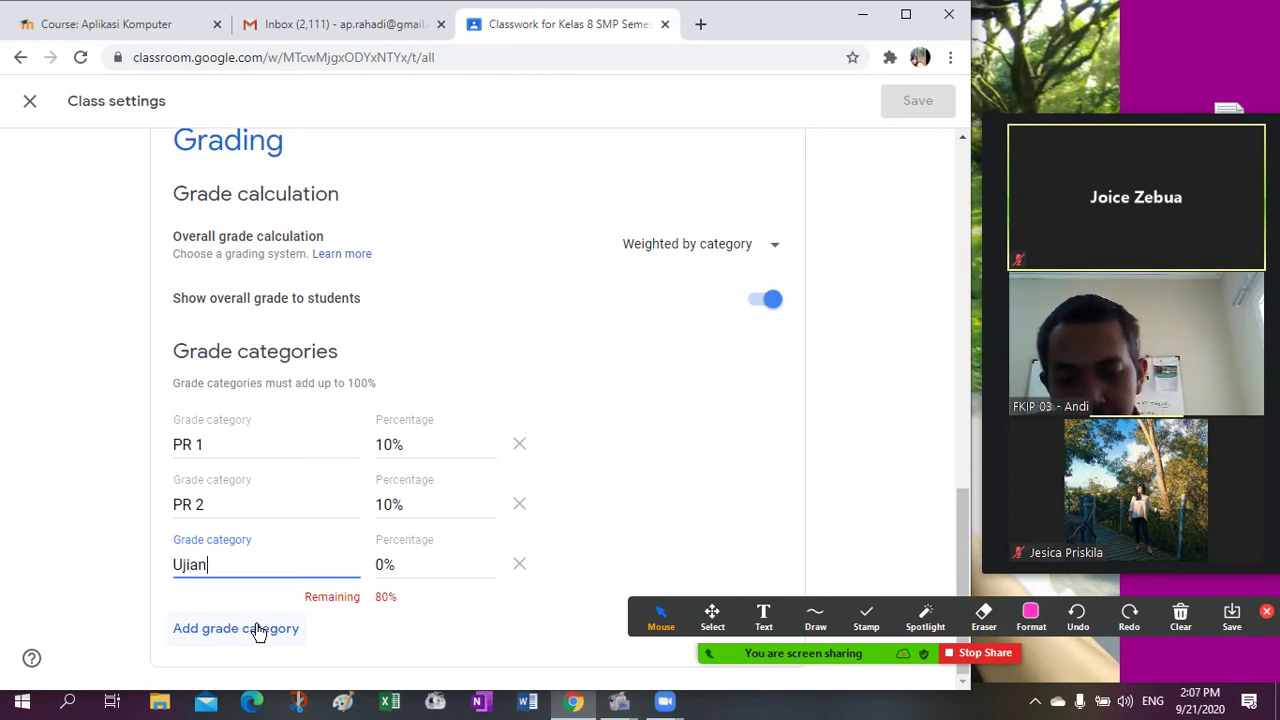
left_click(397, 567)
type("20")
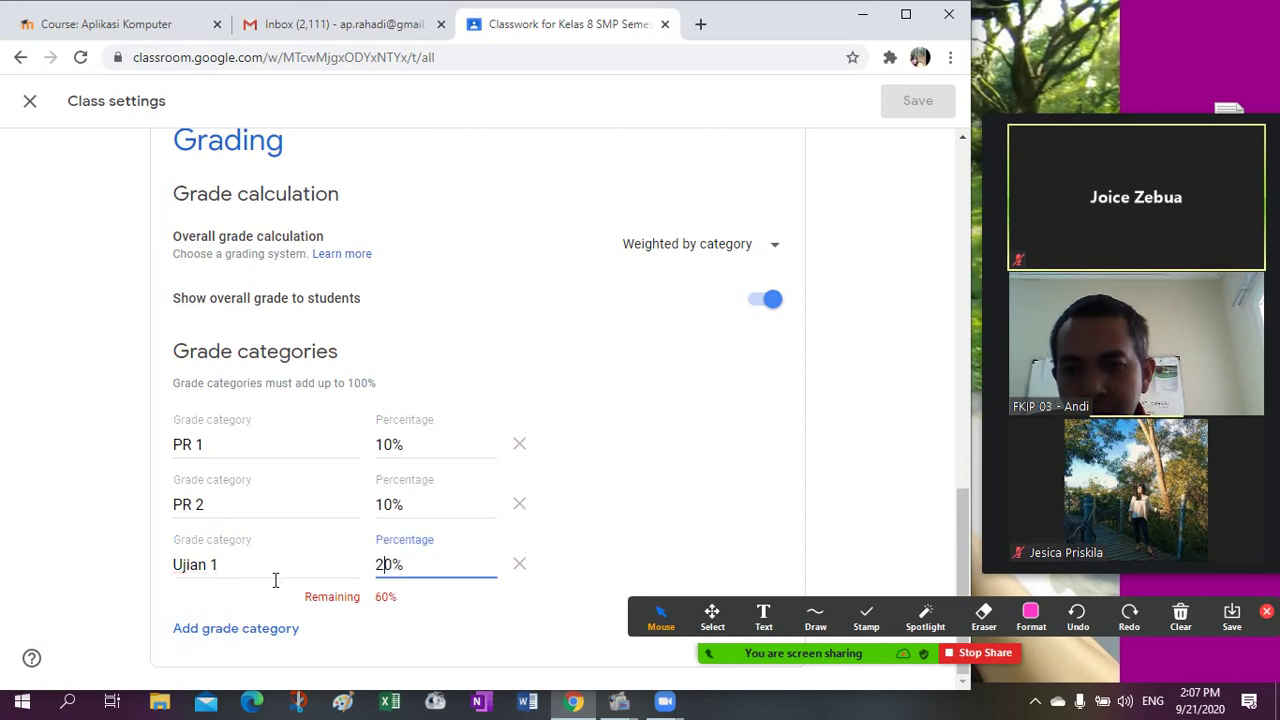
- Add a fourth grade category named Ujian 2 with a weight of 20%
left_click(236, 630)
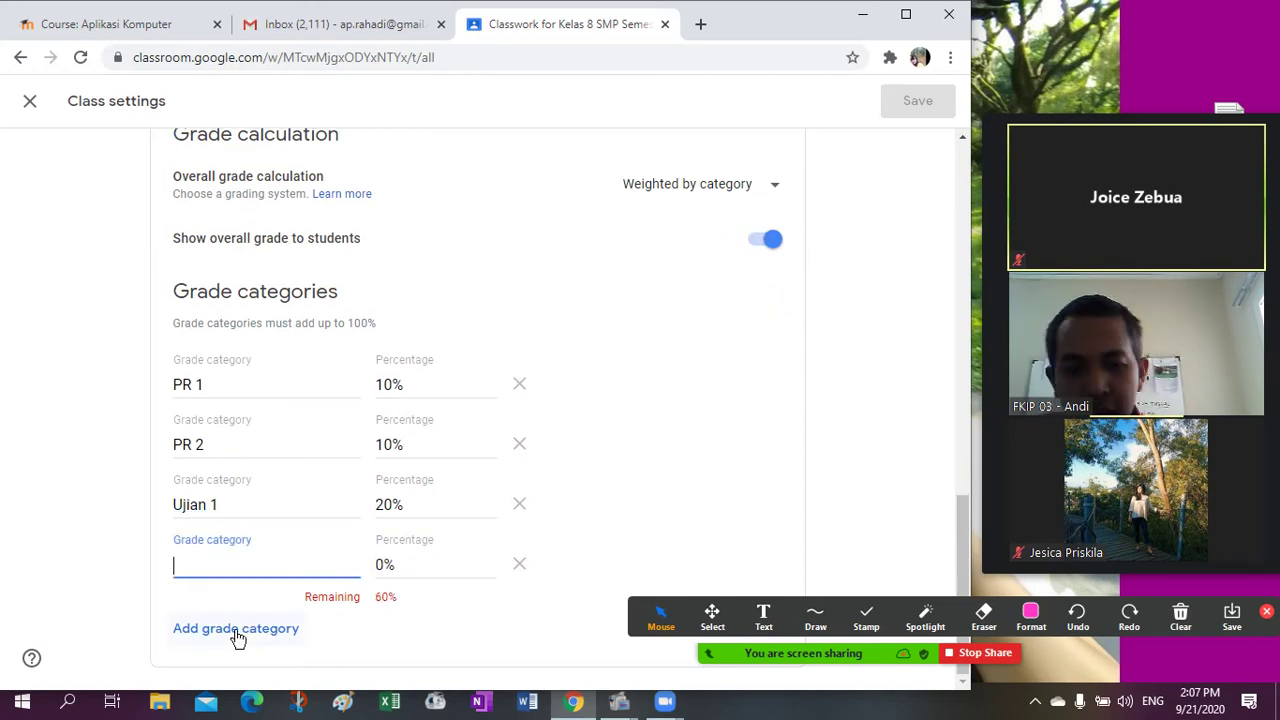
type("Ujian 2")
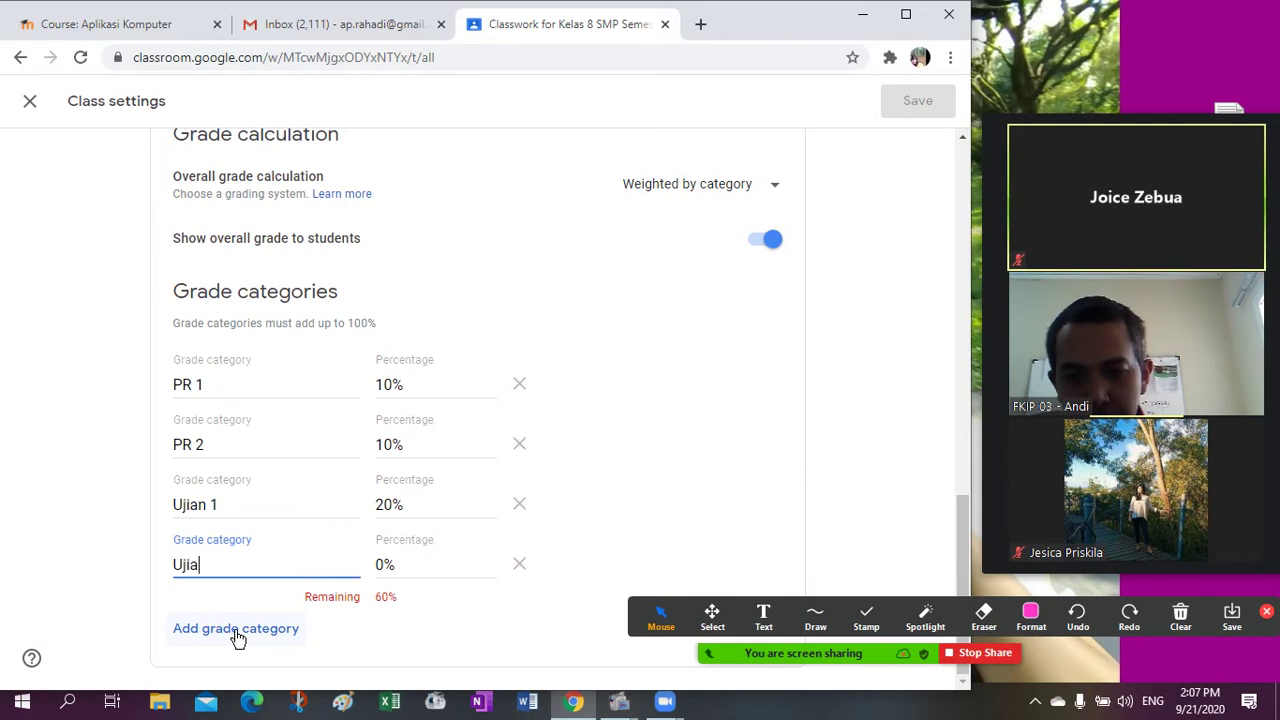
left_click(383, 566)
type("20")
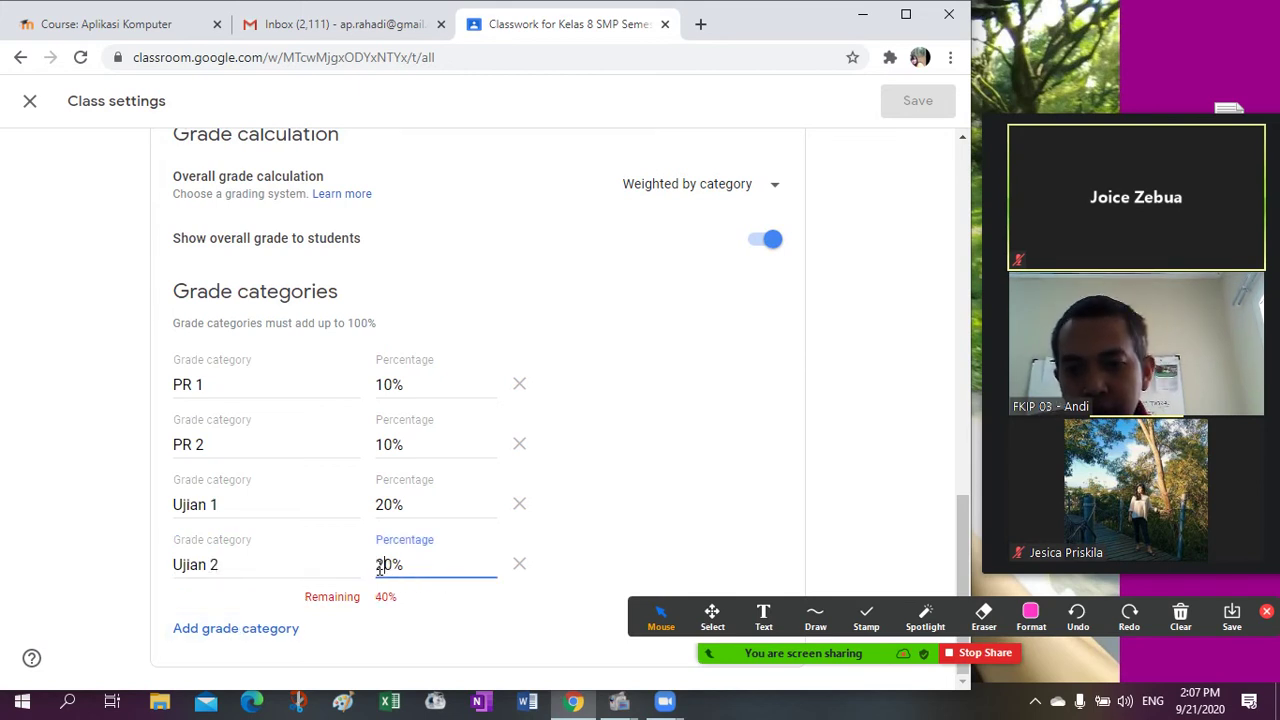
- Add a fifth grade category named UAS with a weight of 40% and save the class settings
left_click(257, 628)
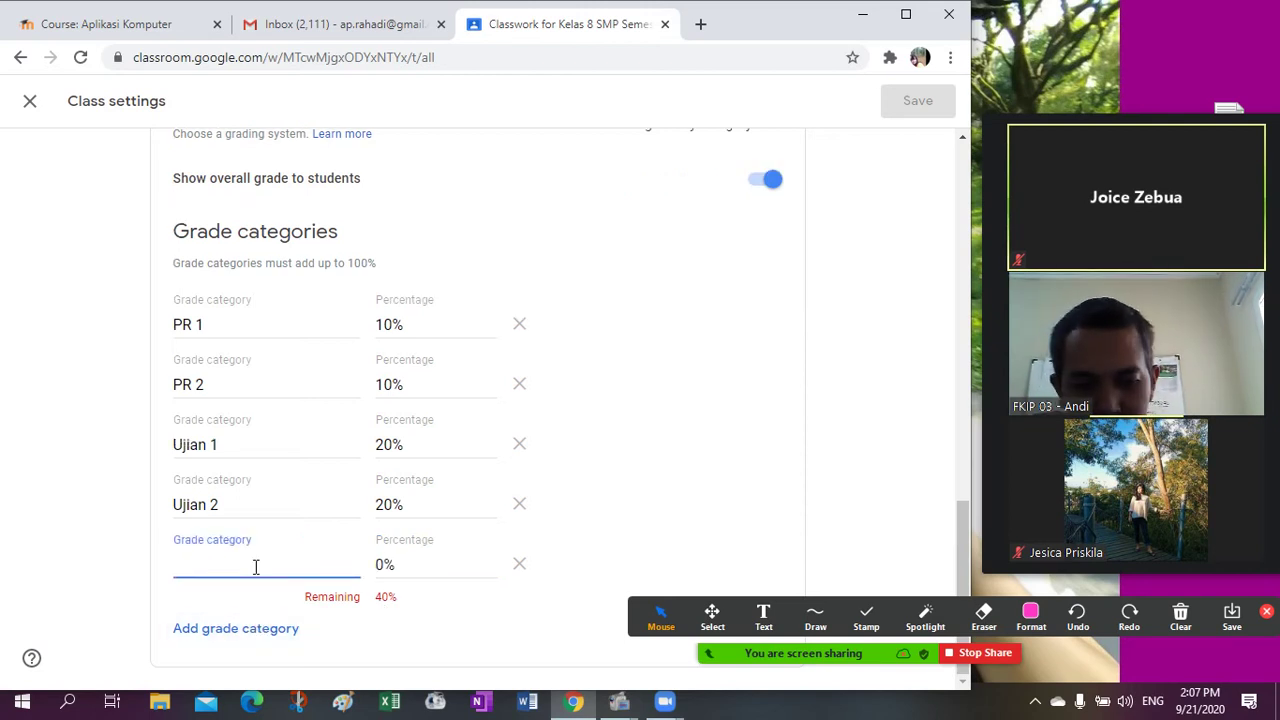
type("UAS")
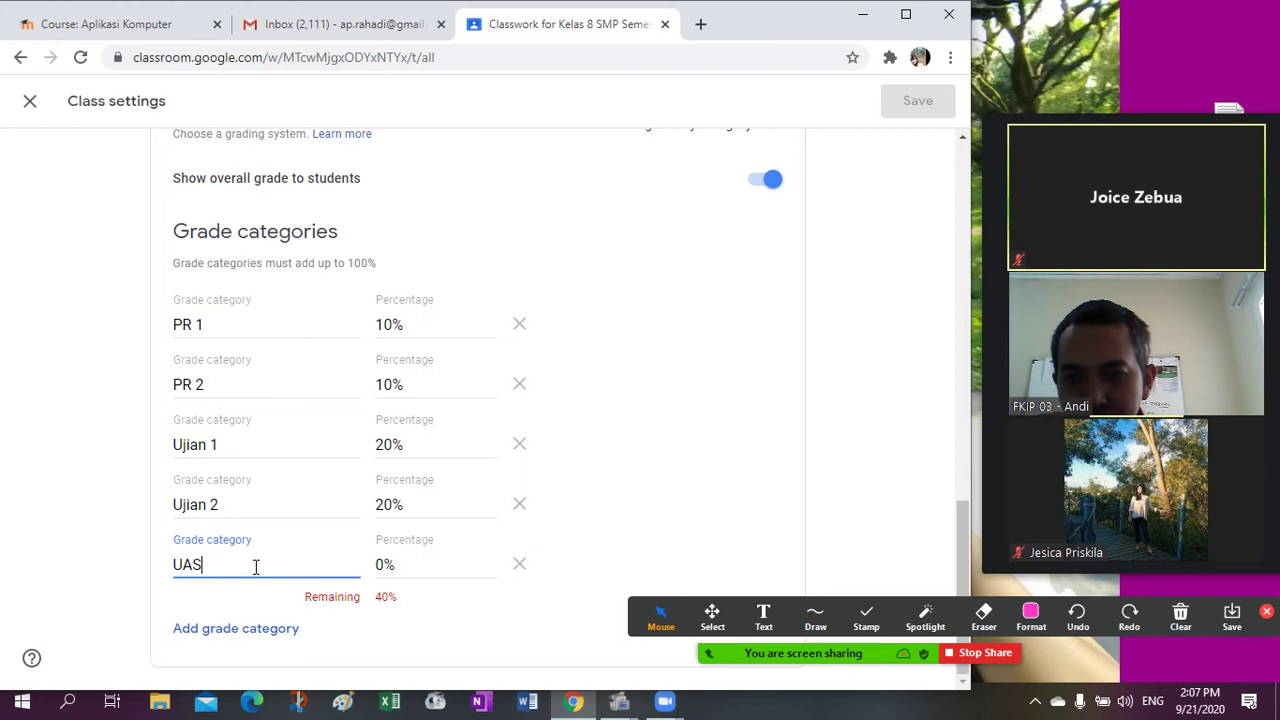
left_click(379, 566)
type("40")
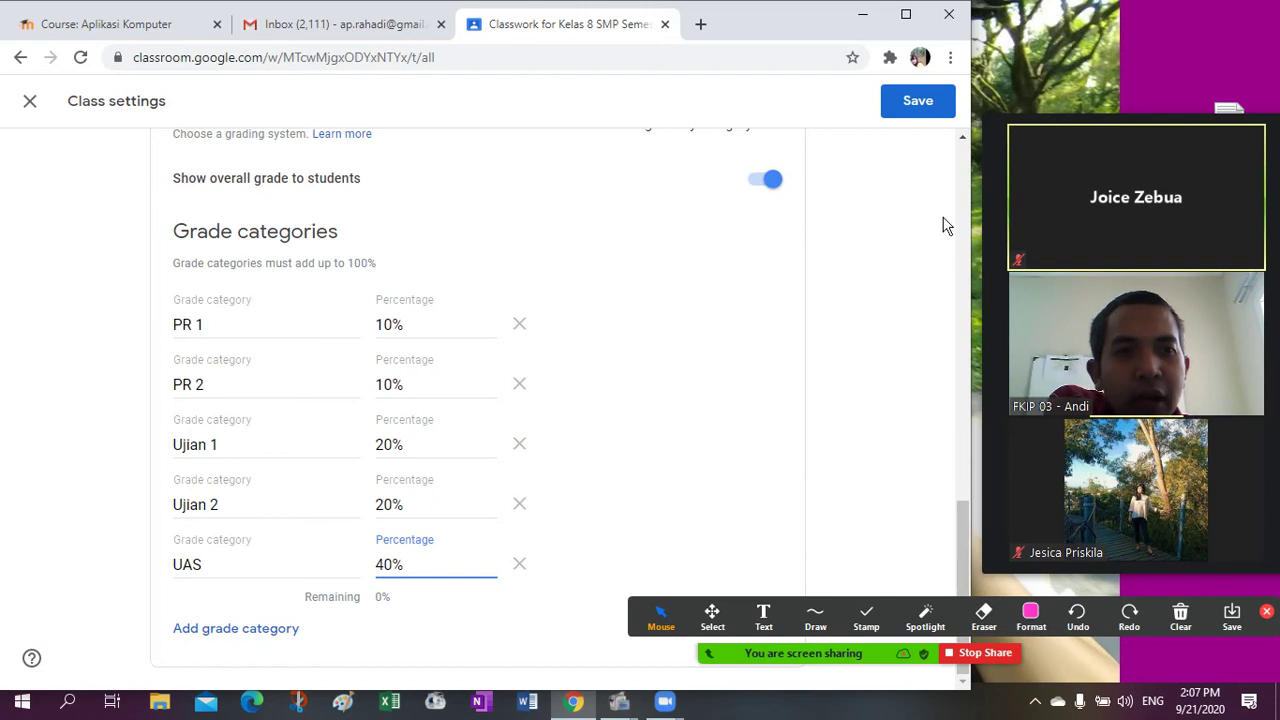
left_click(909, 104)
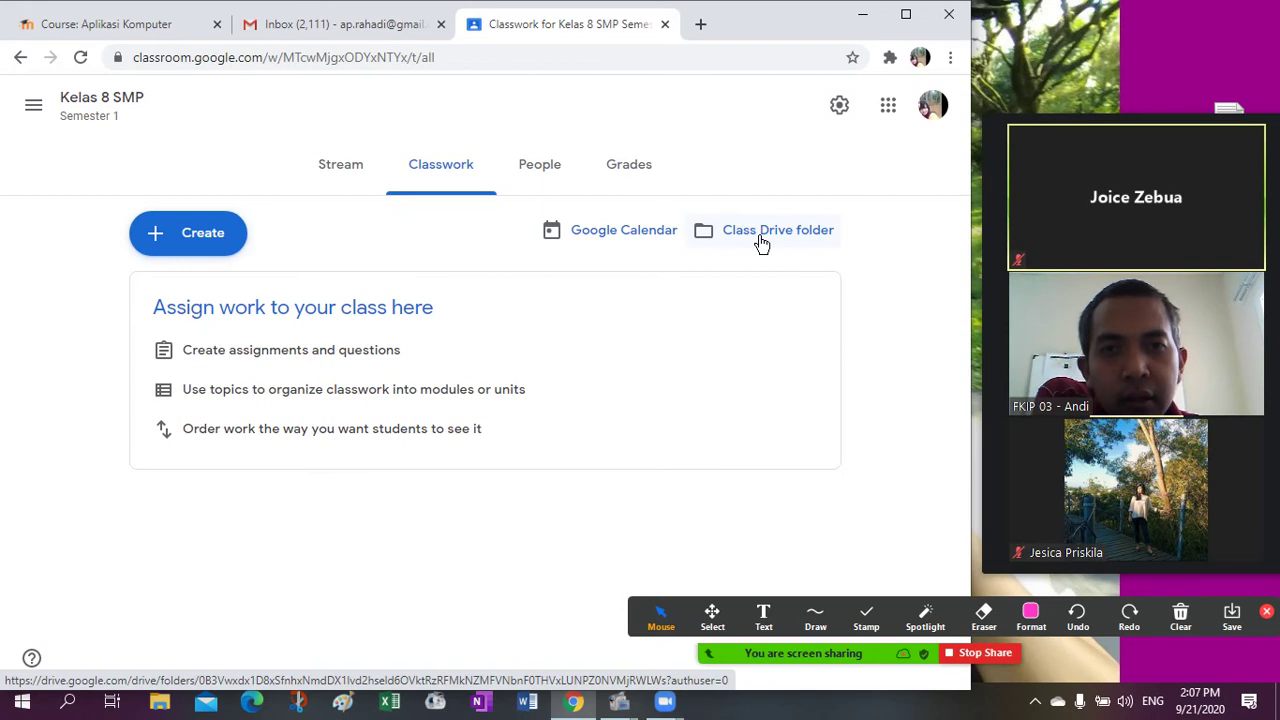
- View the class Drive folder, look through its parent Classroom folder, and return to the Kelas 8 SMP Semester 1 folder
left_click(762, 232)
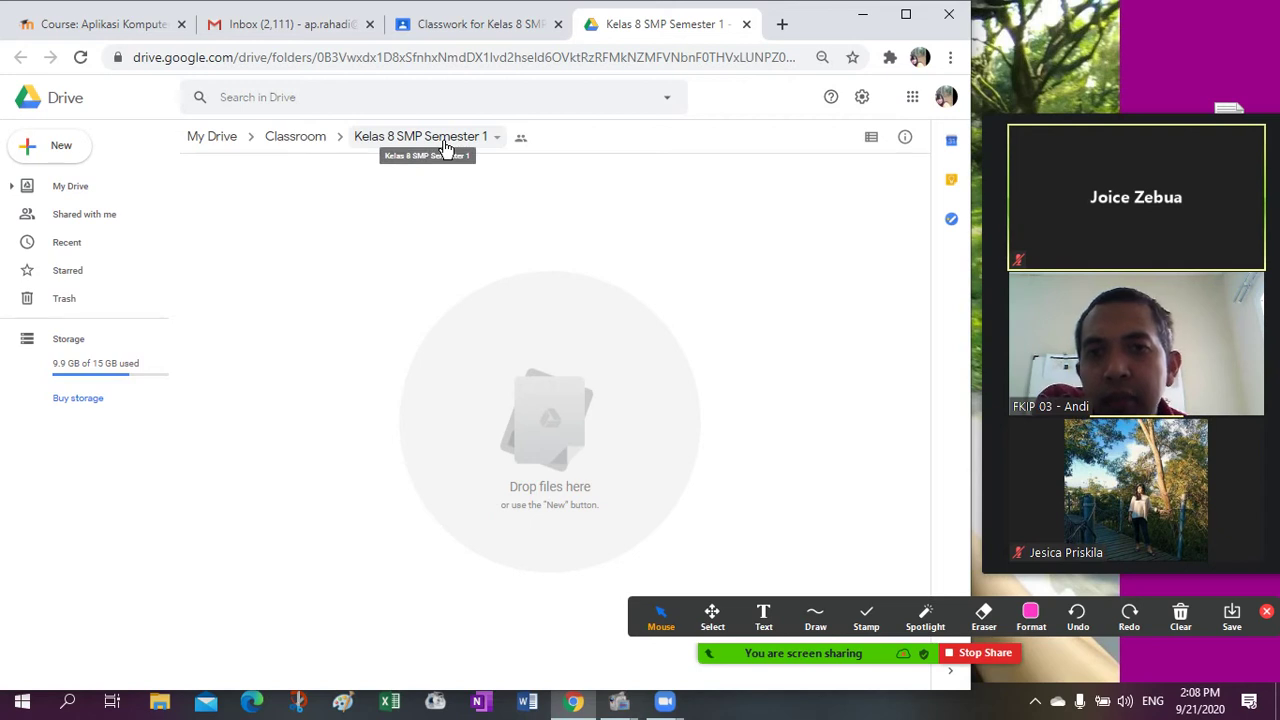
left_click(446, 147)
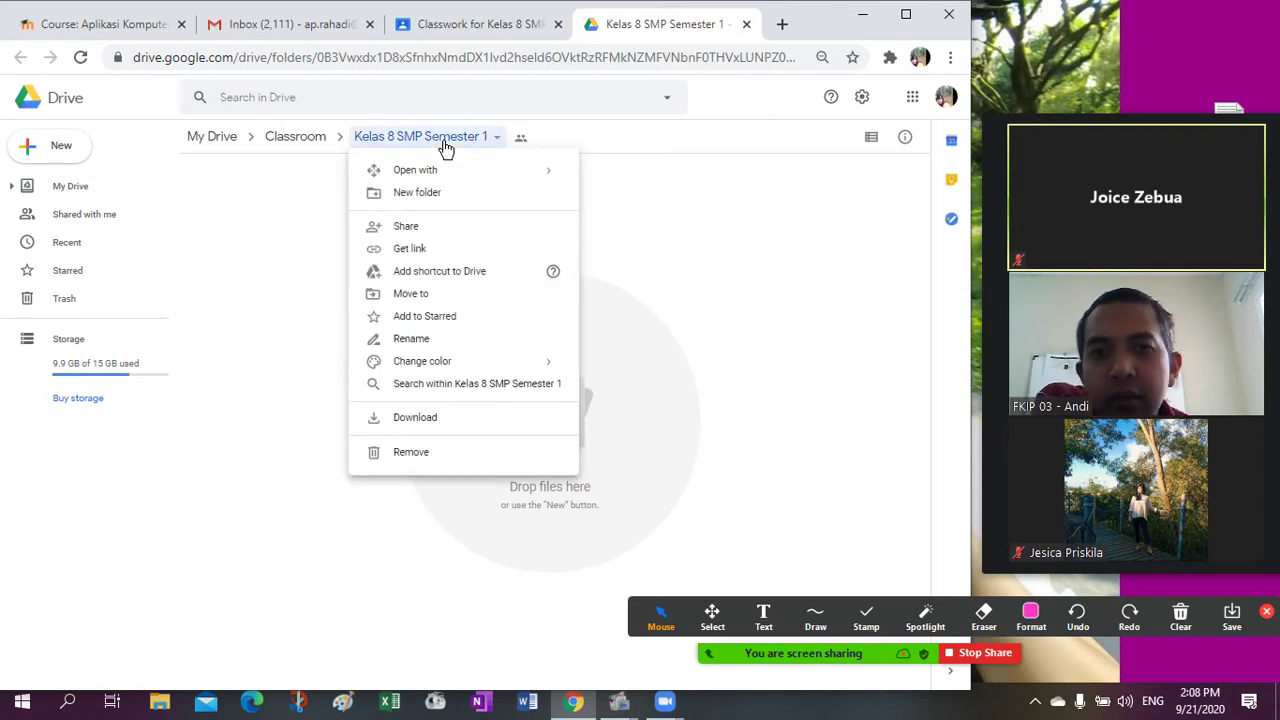
left_click(446, 148)
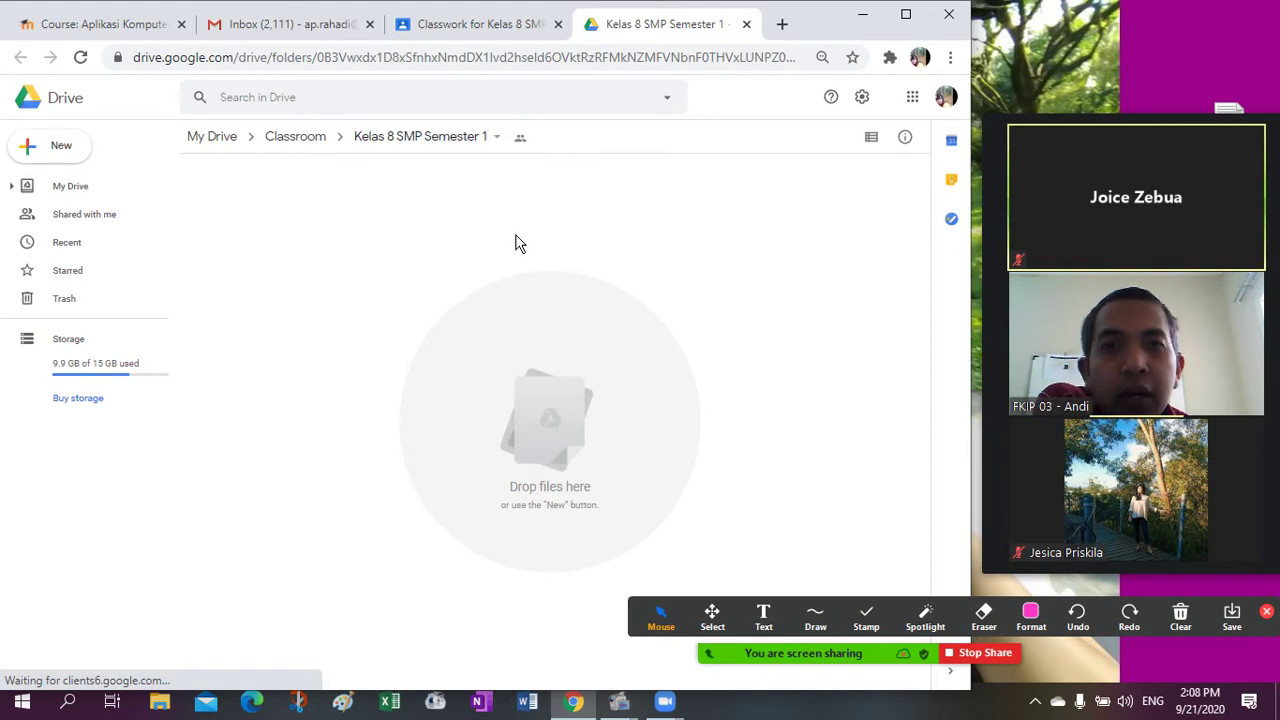
left_click(297, 140)
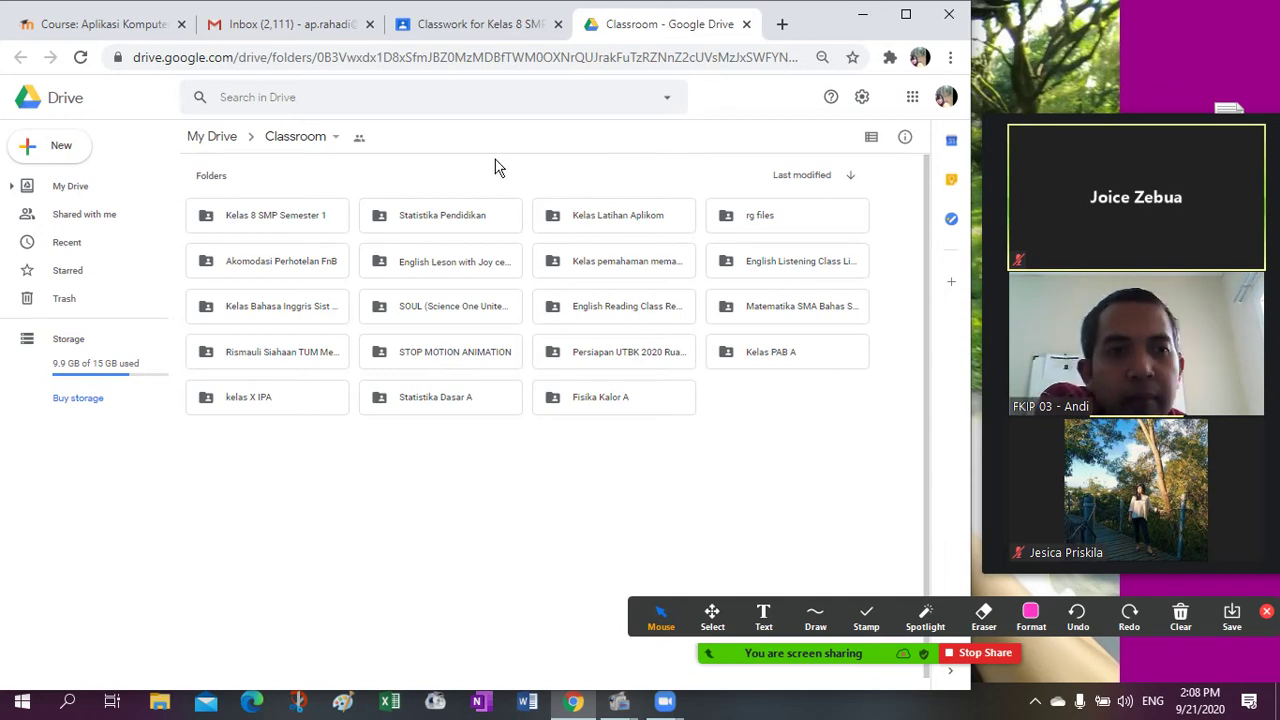
double_click(284, 222)
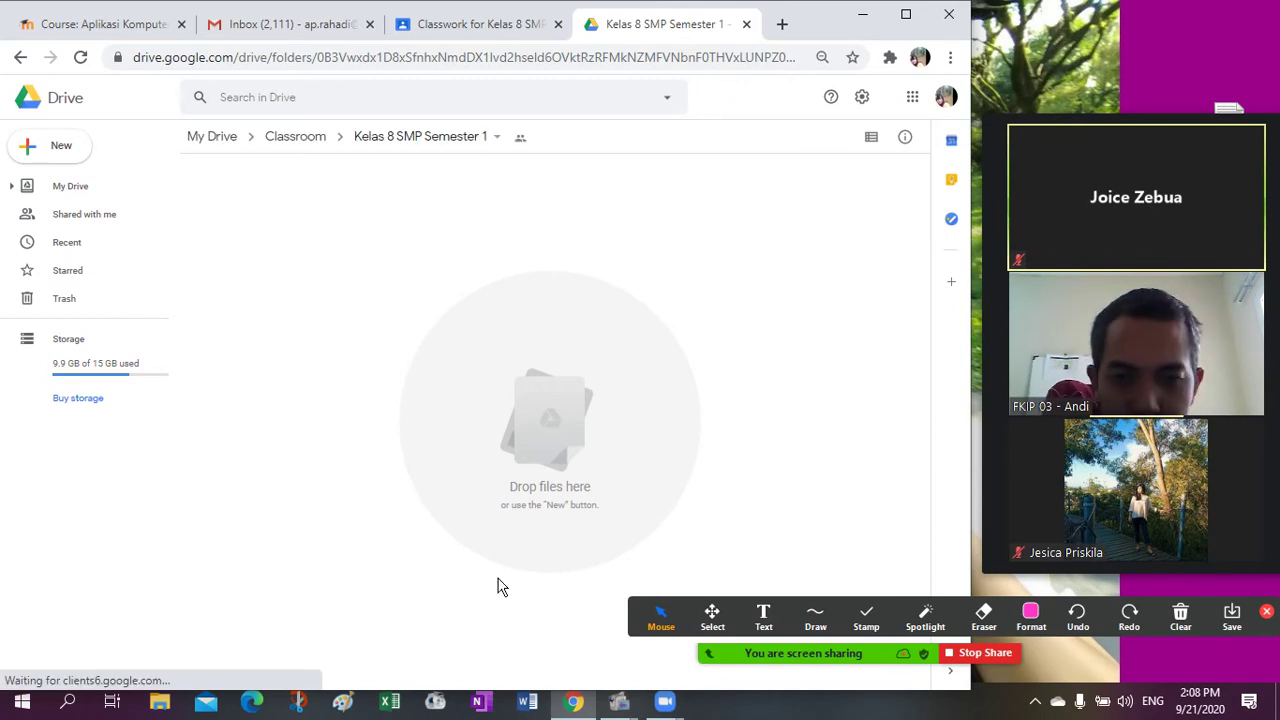
mouse_move(604, 707)
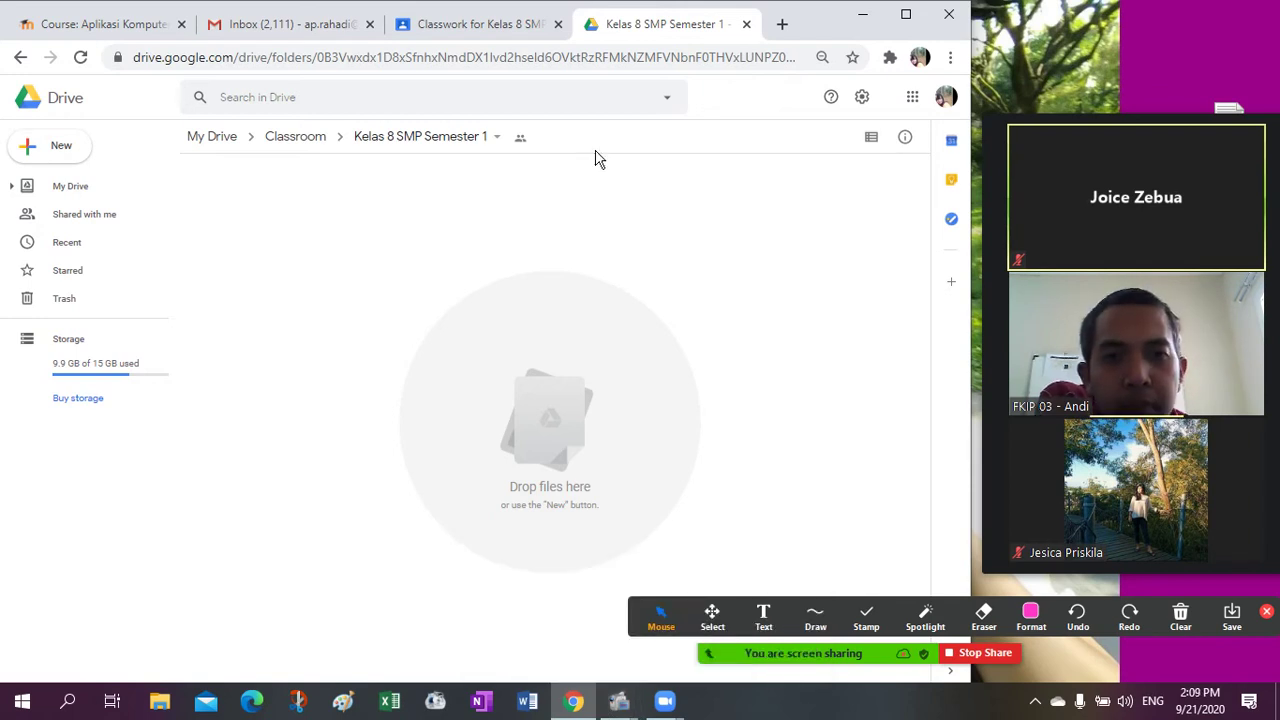
- Return to the class's Classwork page and create a topic named Pendahuluan
left_click(470, 30)
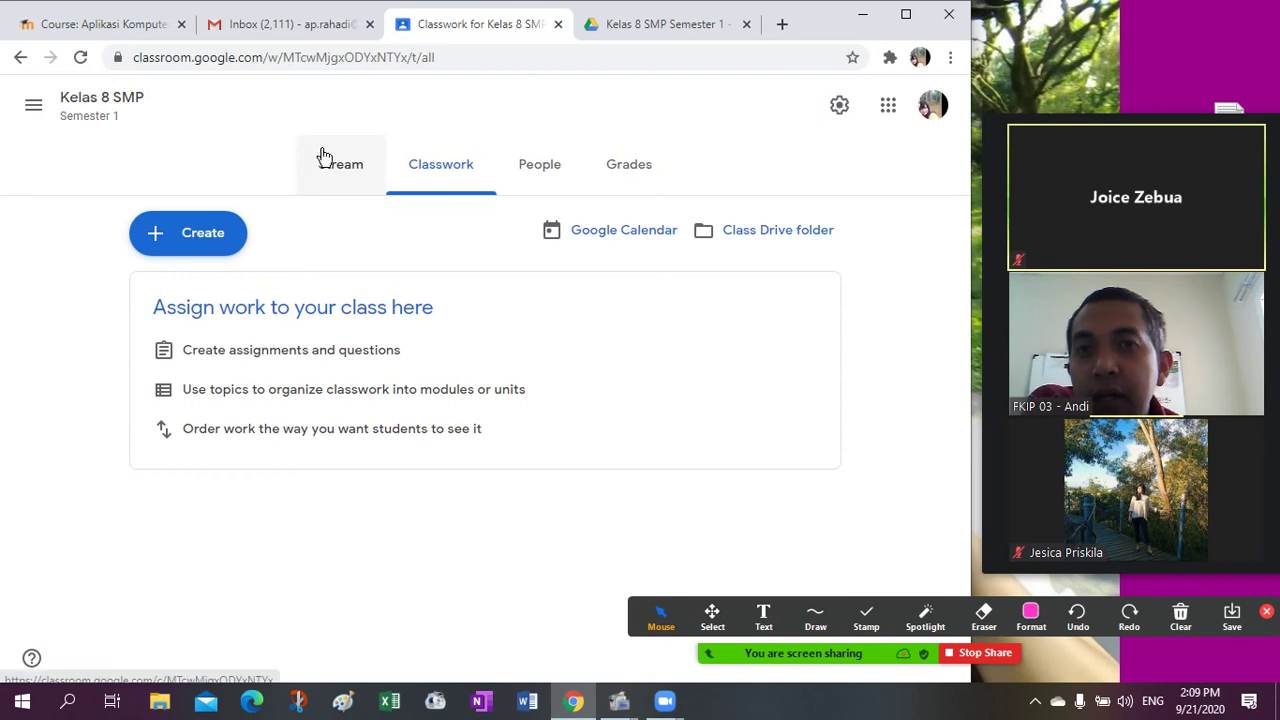
left_click(203, 240)
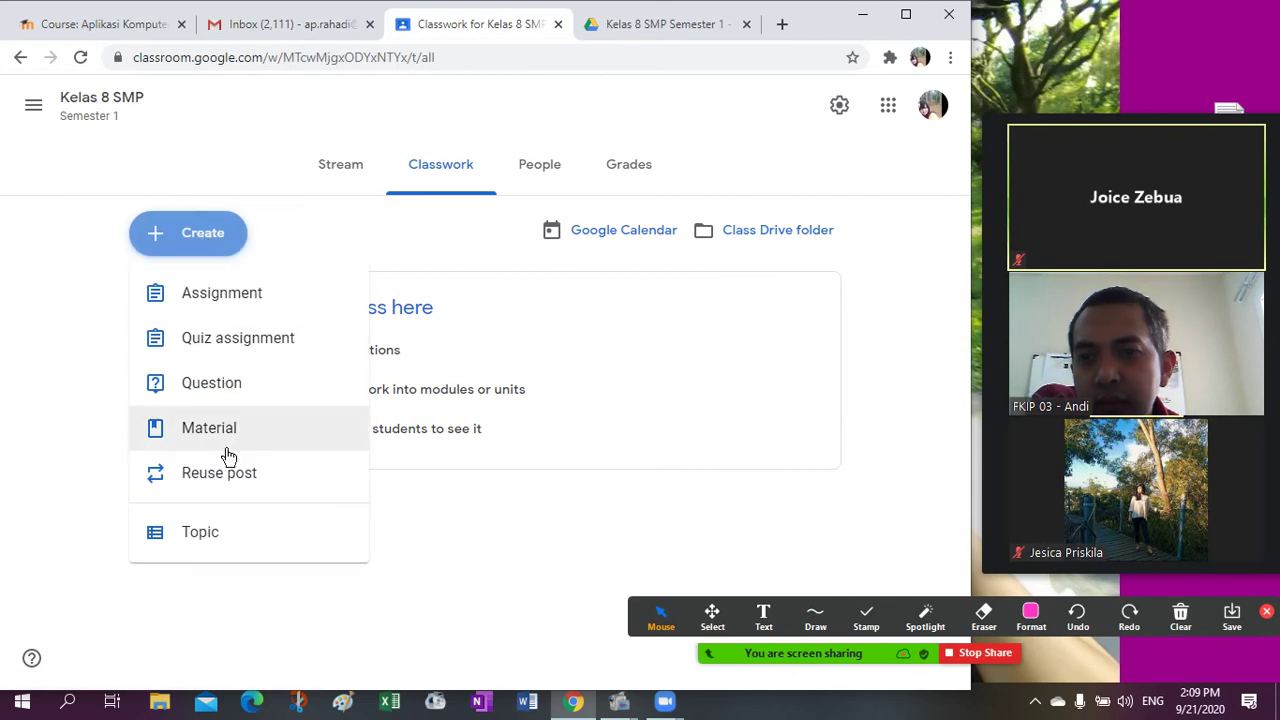
left_click(210, 536)
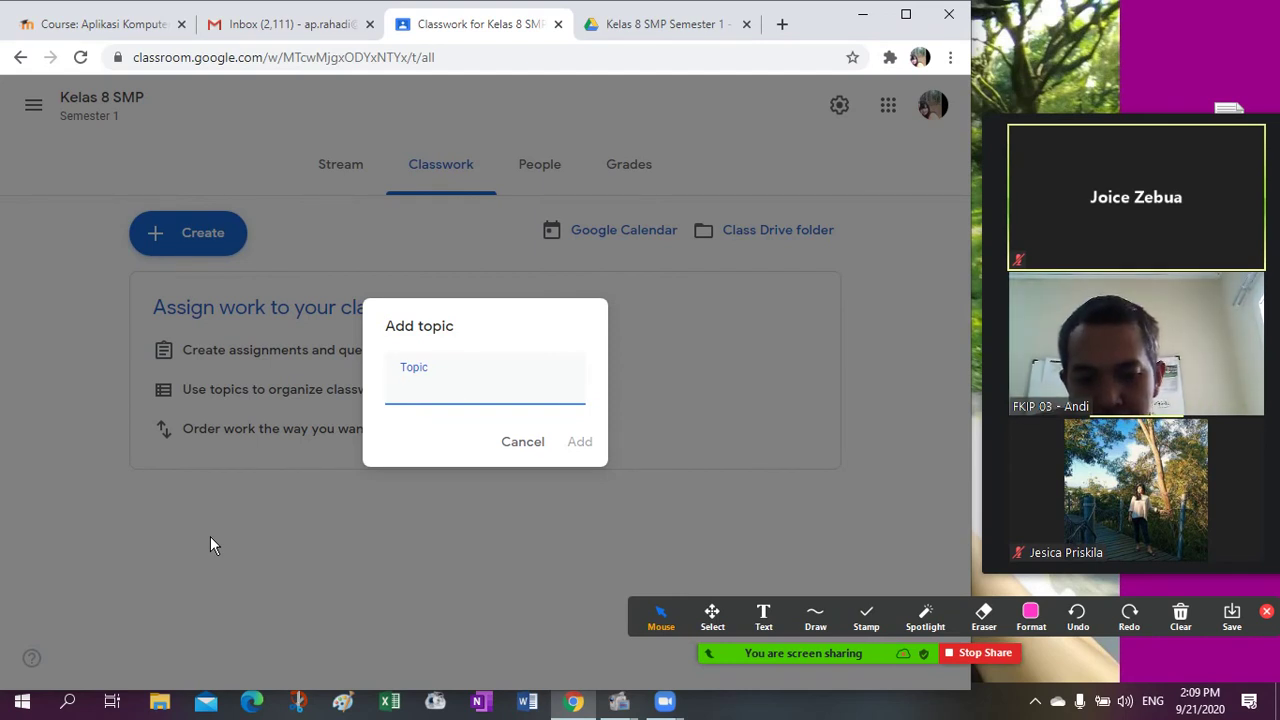
type("Pendahulu")
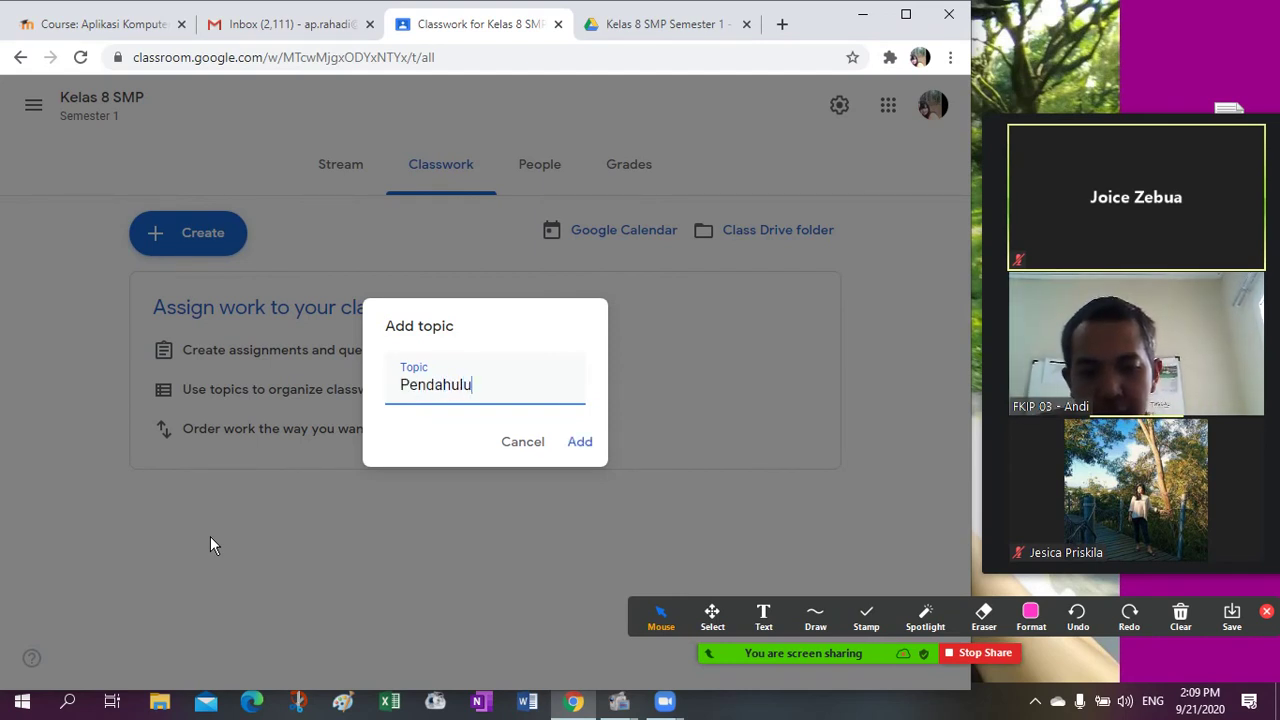
type("an")
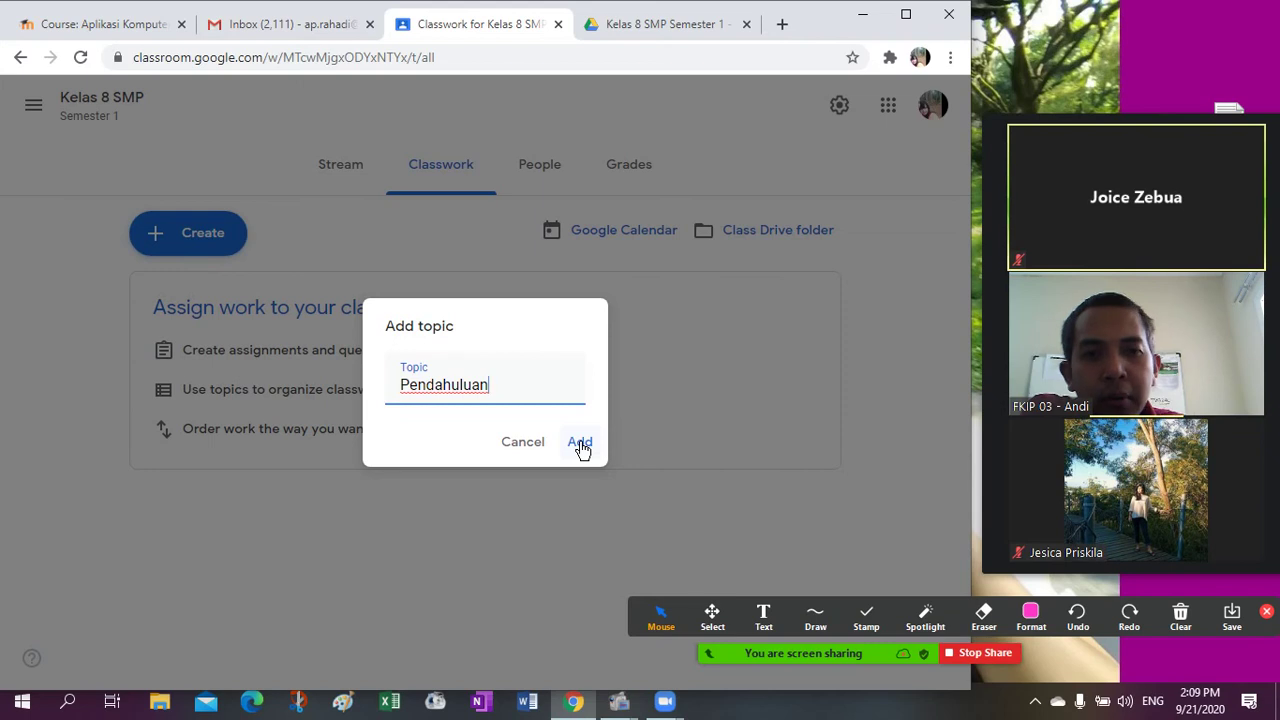
left_click(580, 443)
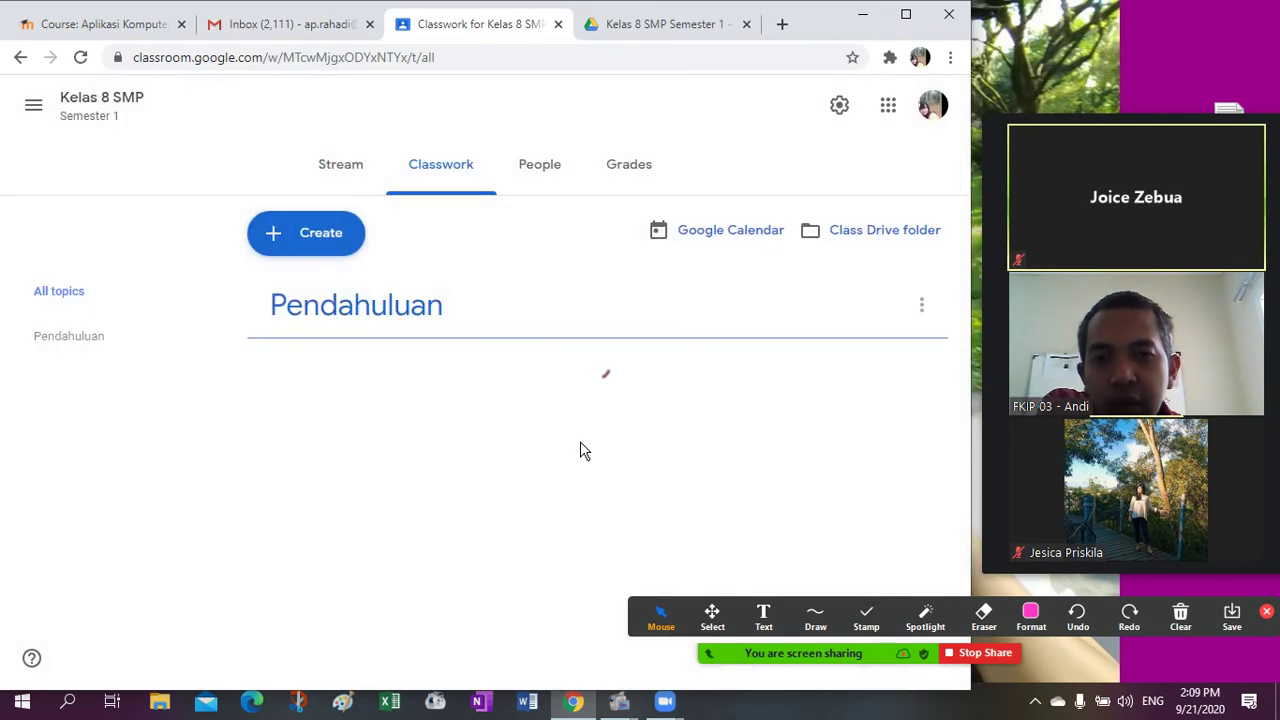
- Create a second classwork topic named Bab 1 Garis Lurus
left_click(328, 246)
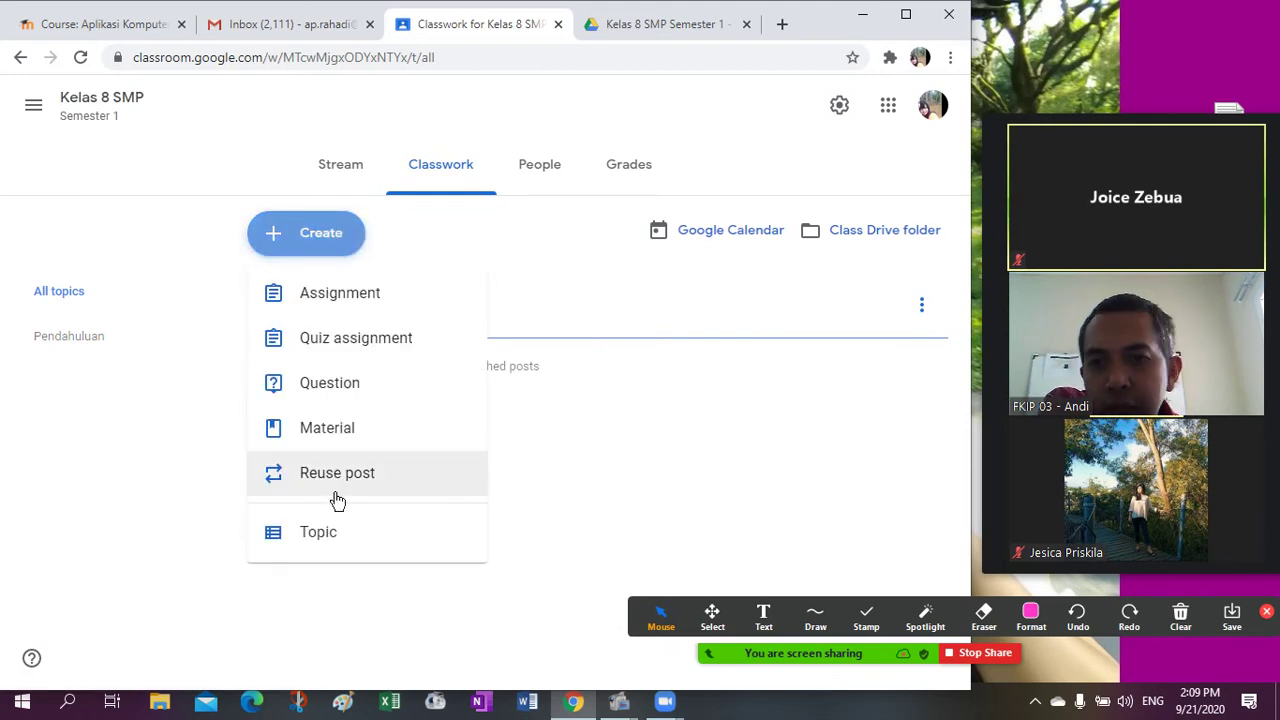
left_click(335, 543)
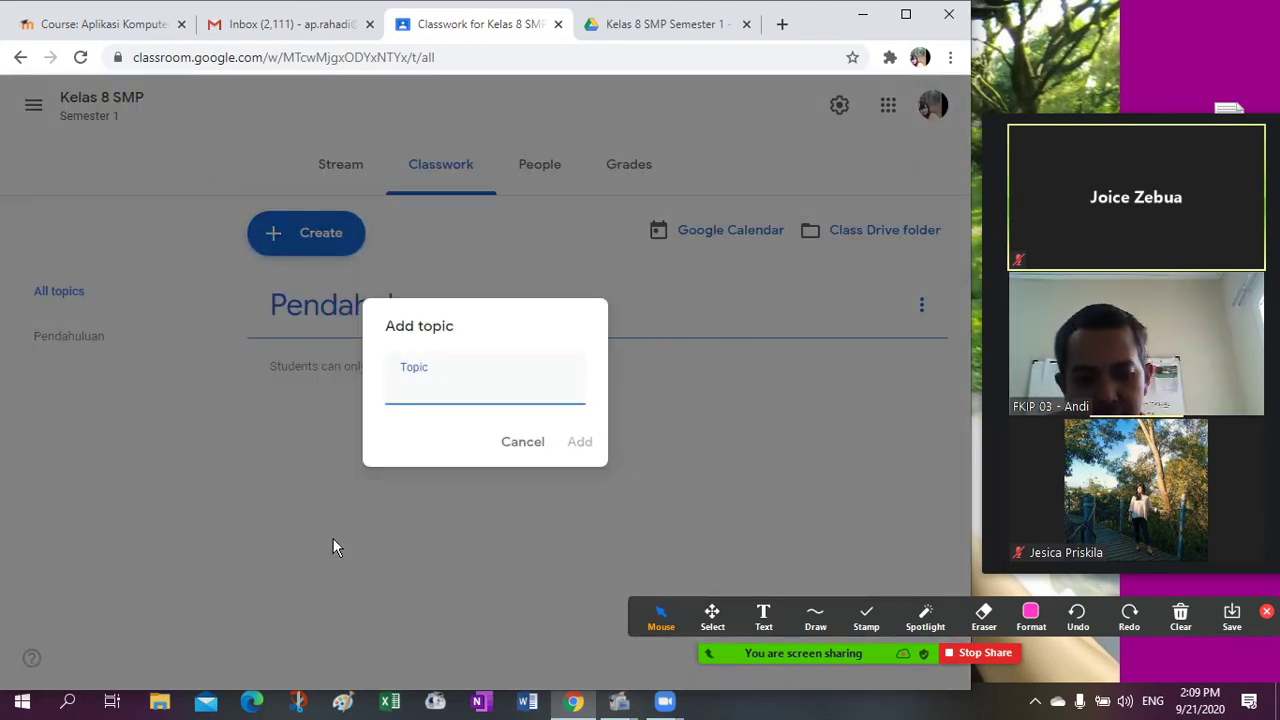
type("Bab 1")
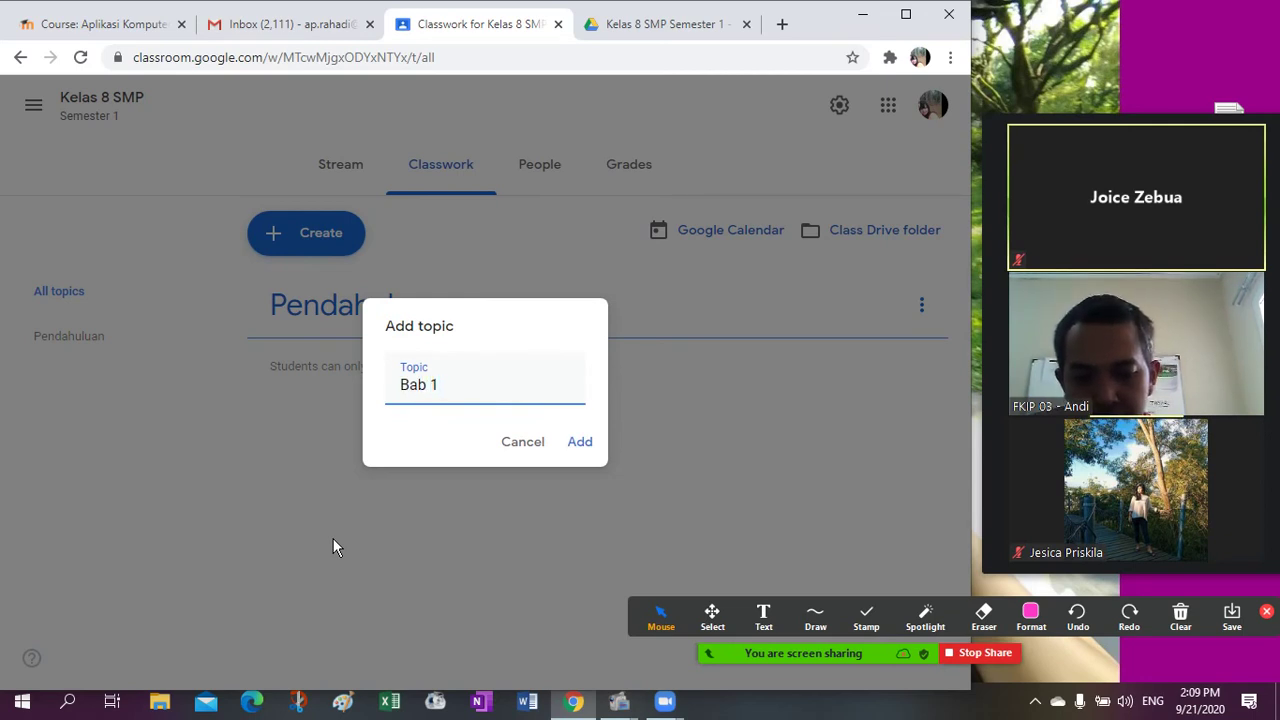
type(" Garis Lurus")
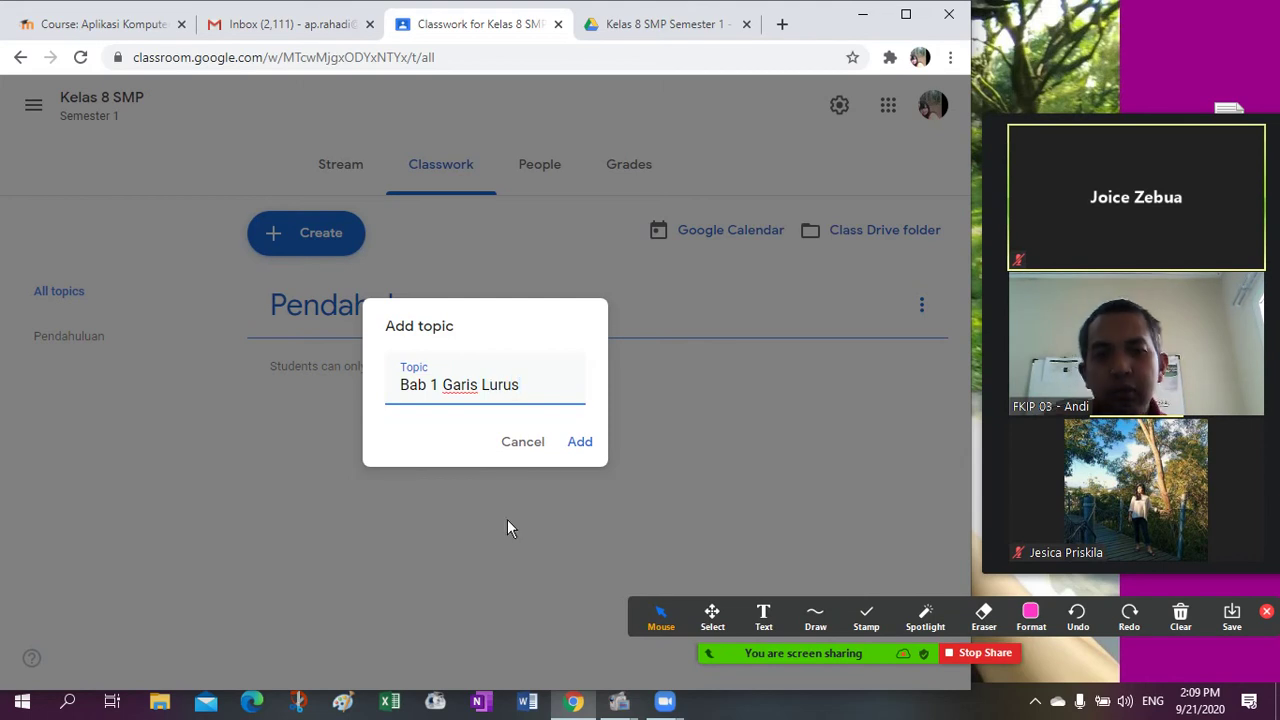
left_click(580, 441)
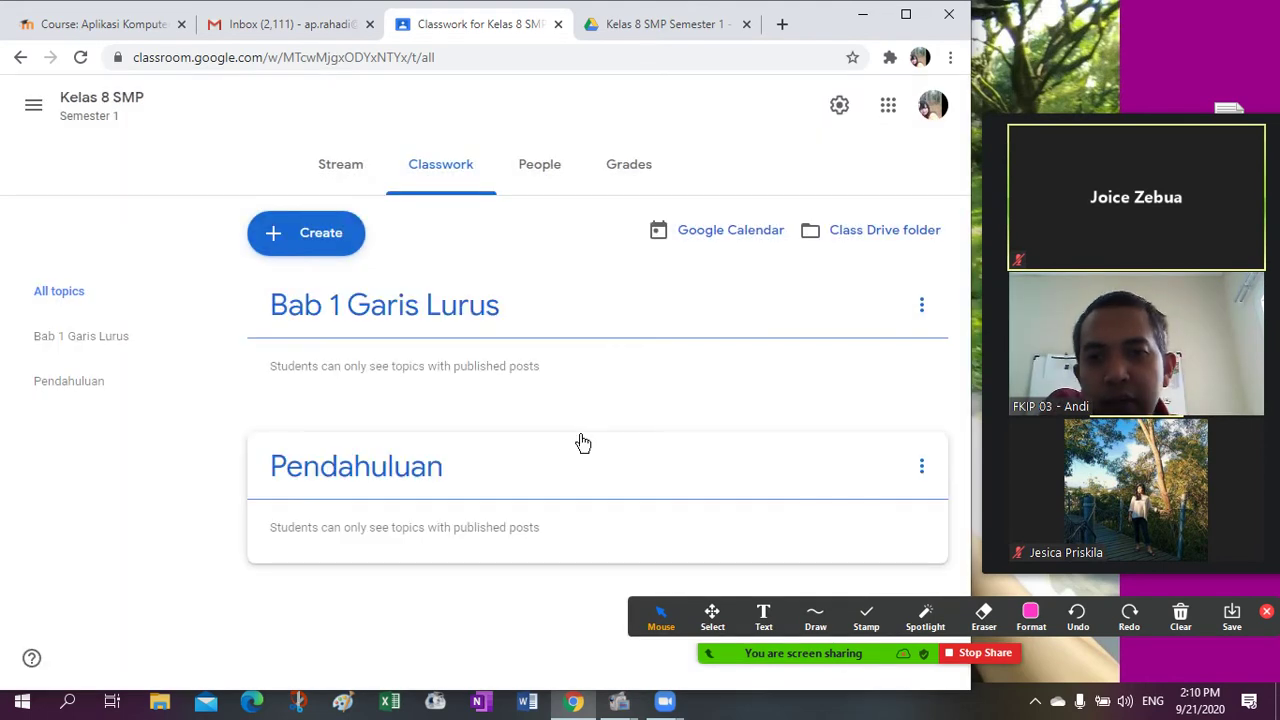
- Create a third classwork topic named Bab 2 Sistem Persamaan
left_click(326, 236)
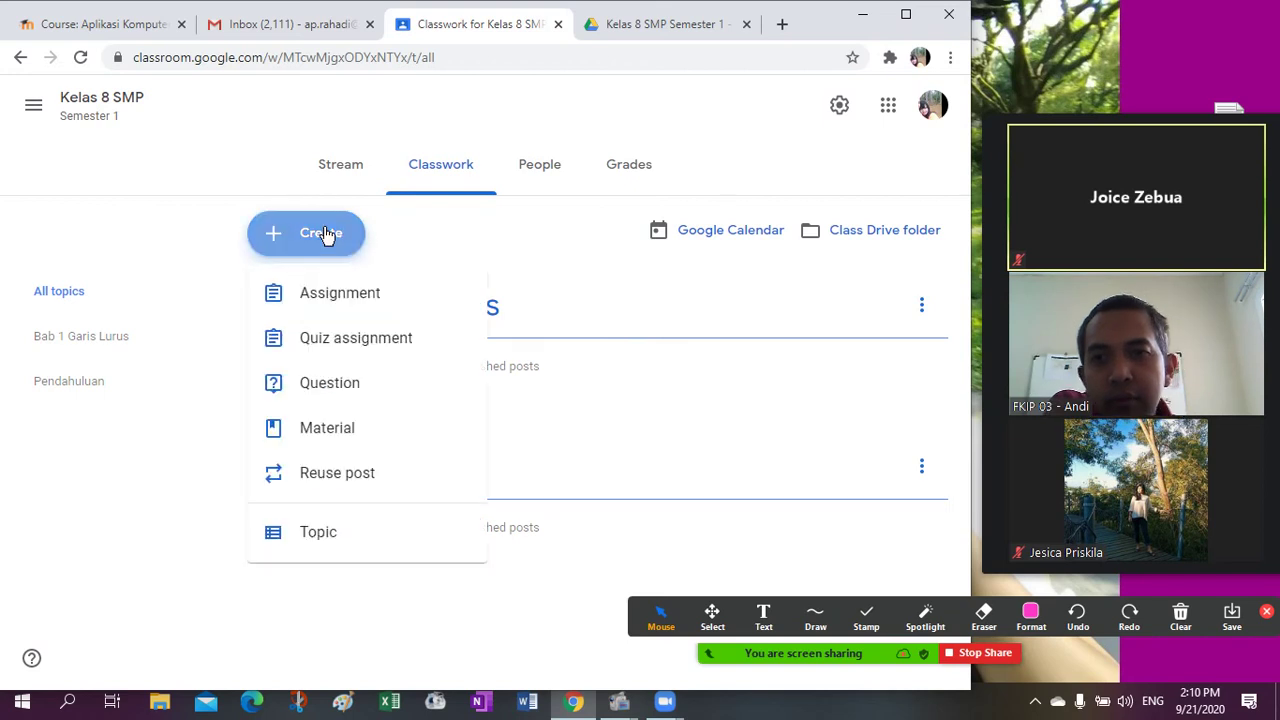
left_click(320, 535)
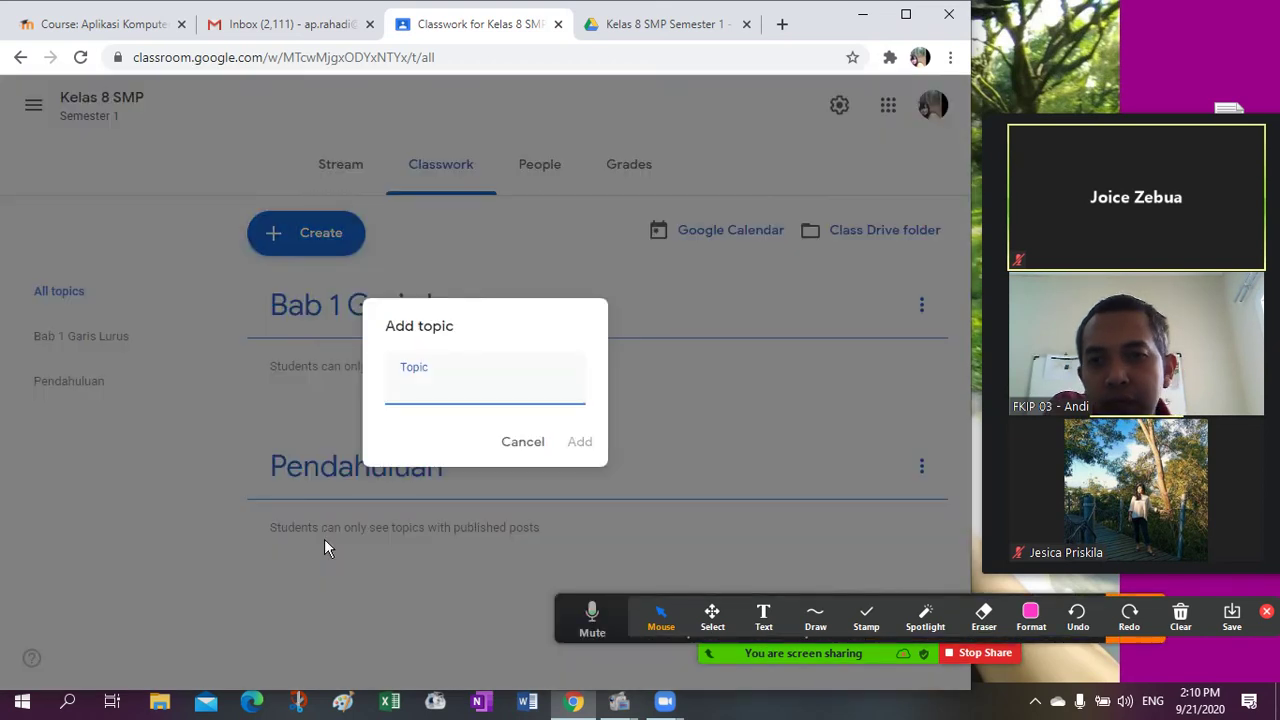
type("Bab 2")
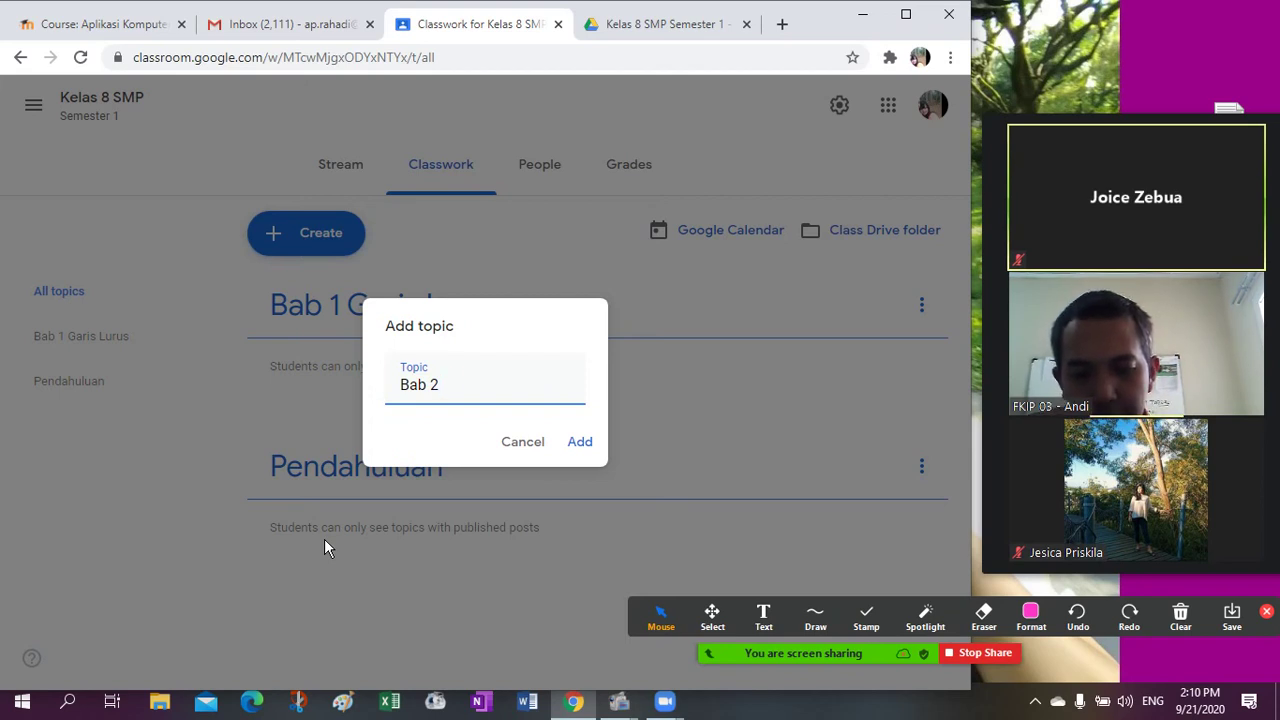
type("Sistem Persamaan")
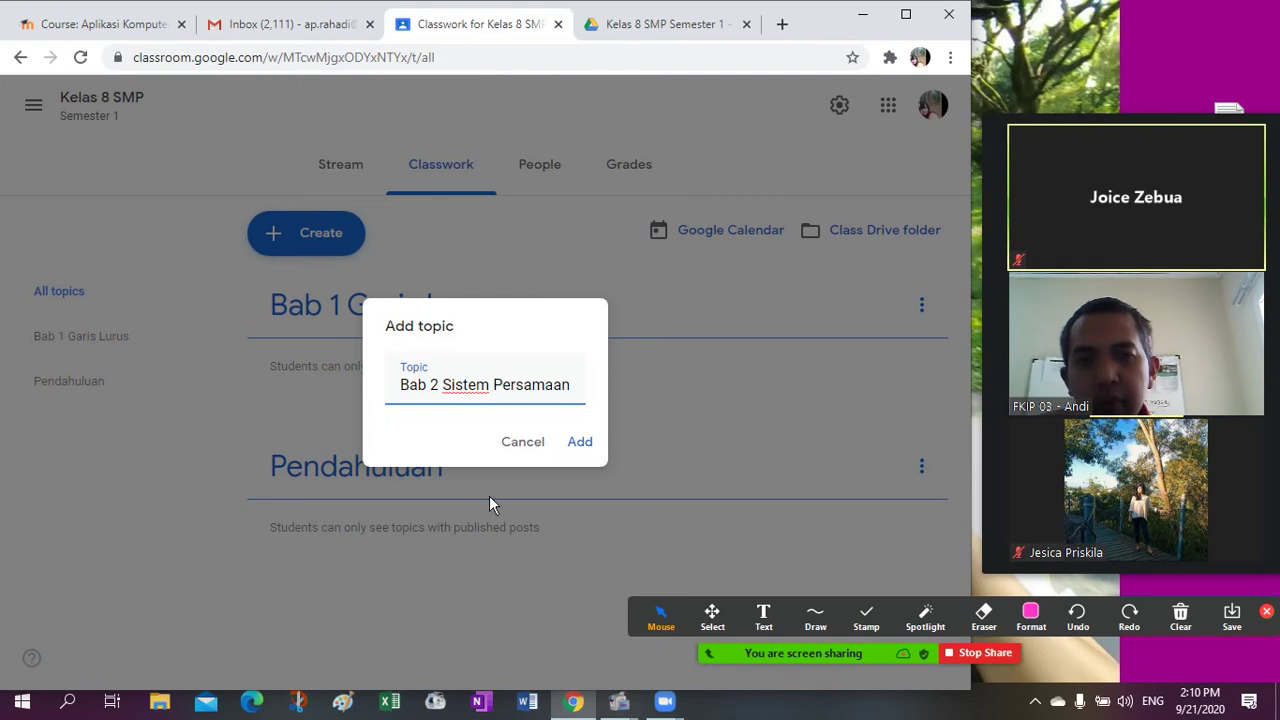
left_click(580, 448)
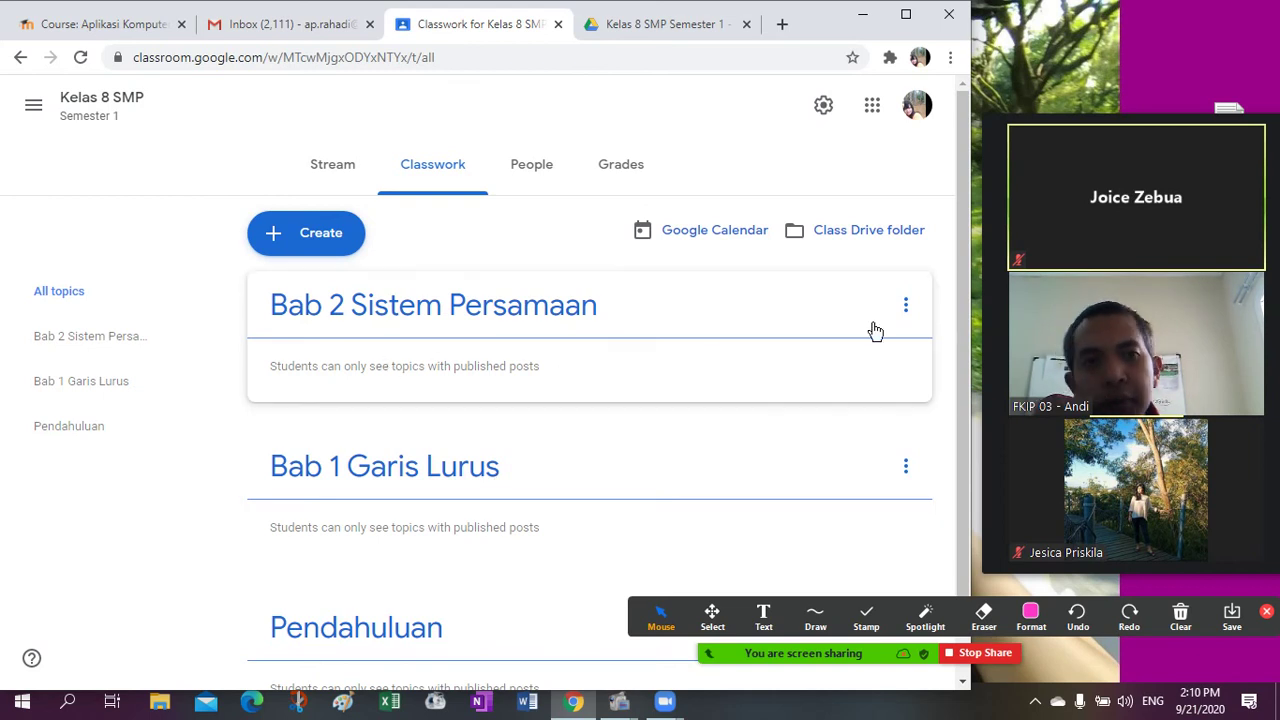
- Review the classwork topics, open the Pendahuluan topic to view its available actions, and return to the full Classwork page
scroll(963, 340, "down", 1)
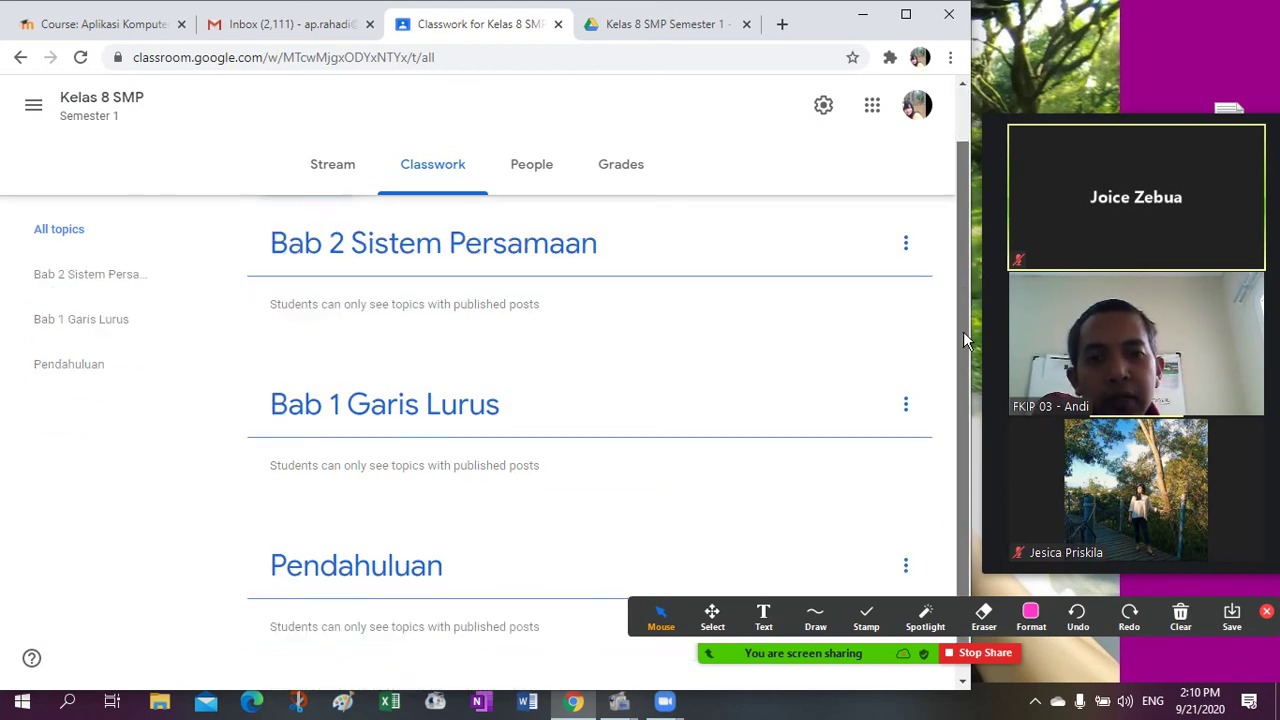
scroll(963, 331, "up", 1)
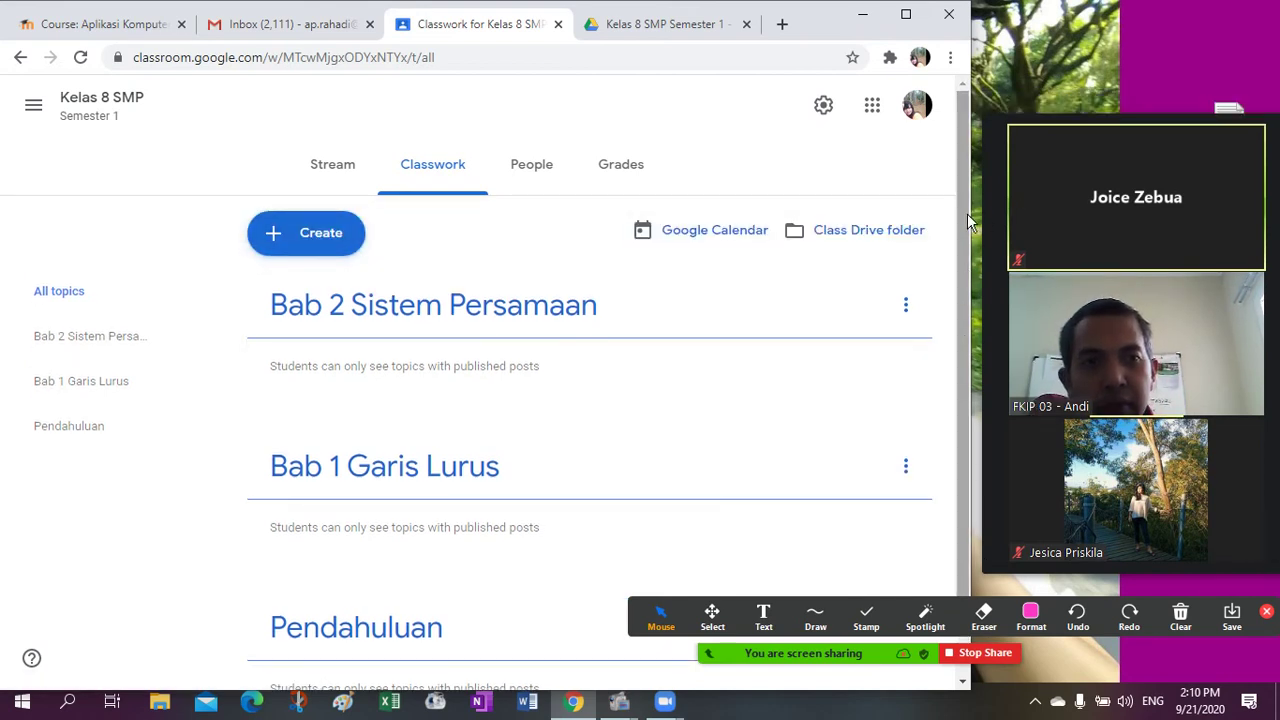
scroll(966, 271, "down", 1)
scroll(966, 235, "up", 1)
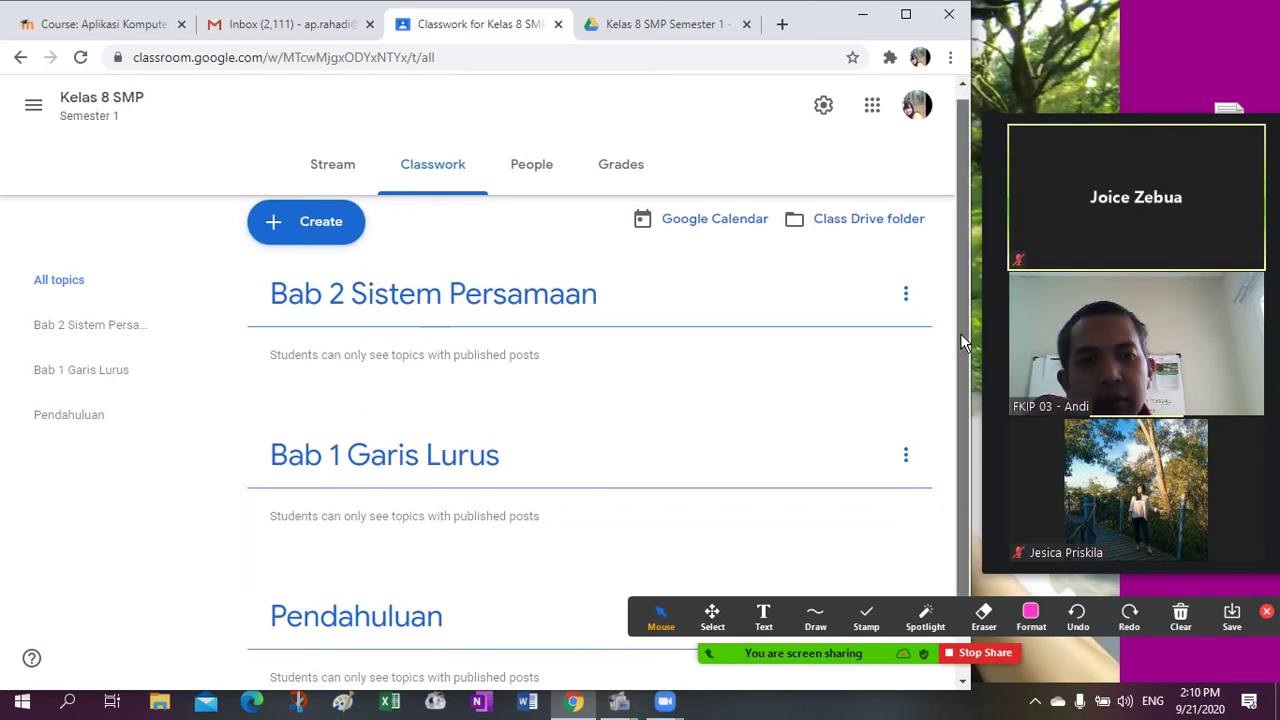
left_click_drag(960, 333, 958, 465)
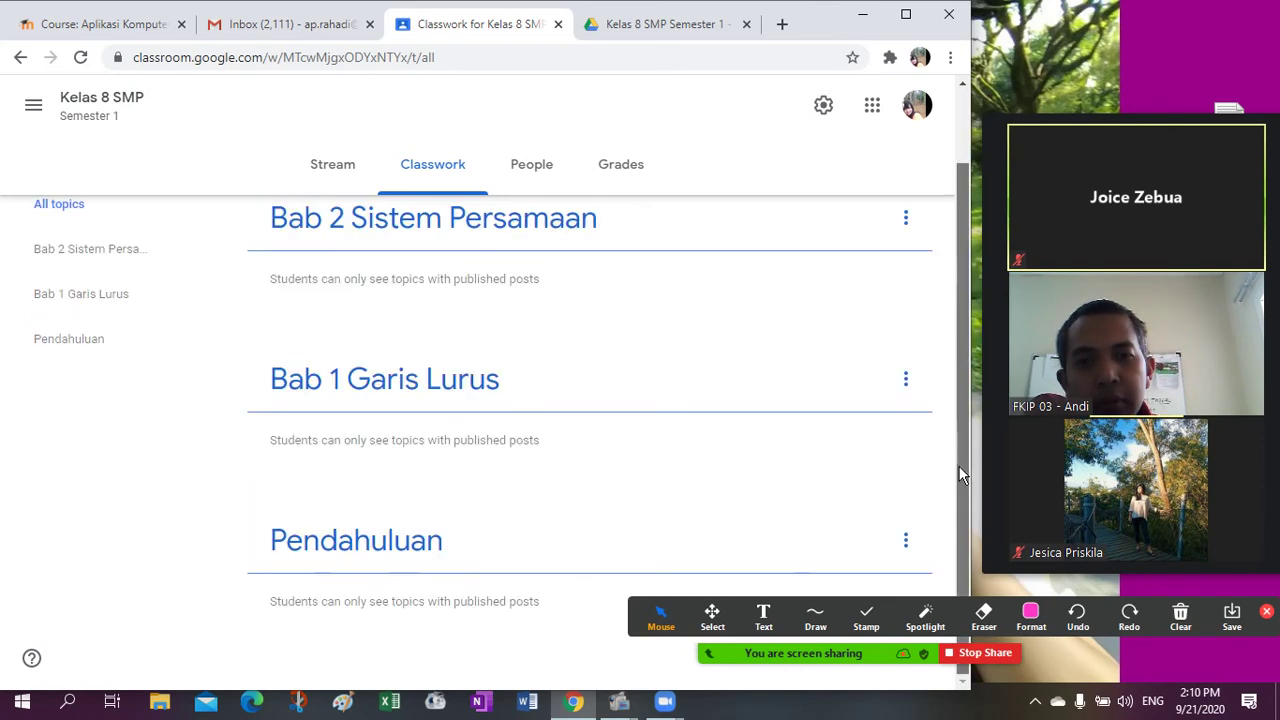
left_click(408, 548)
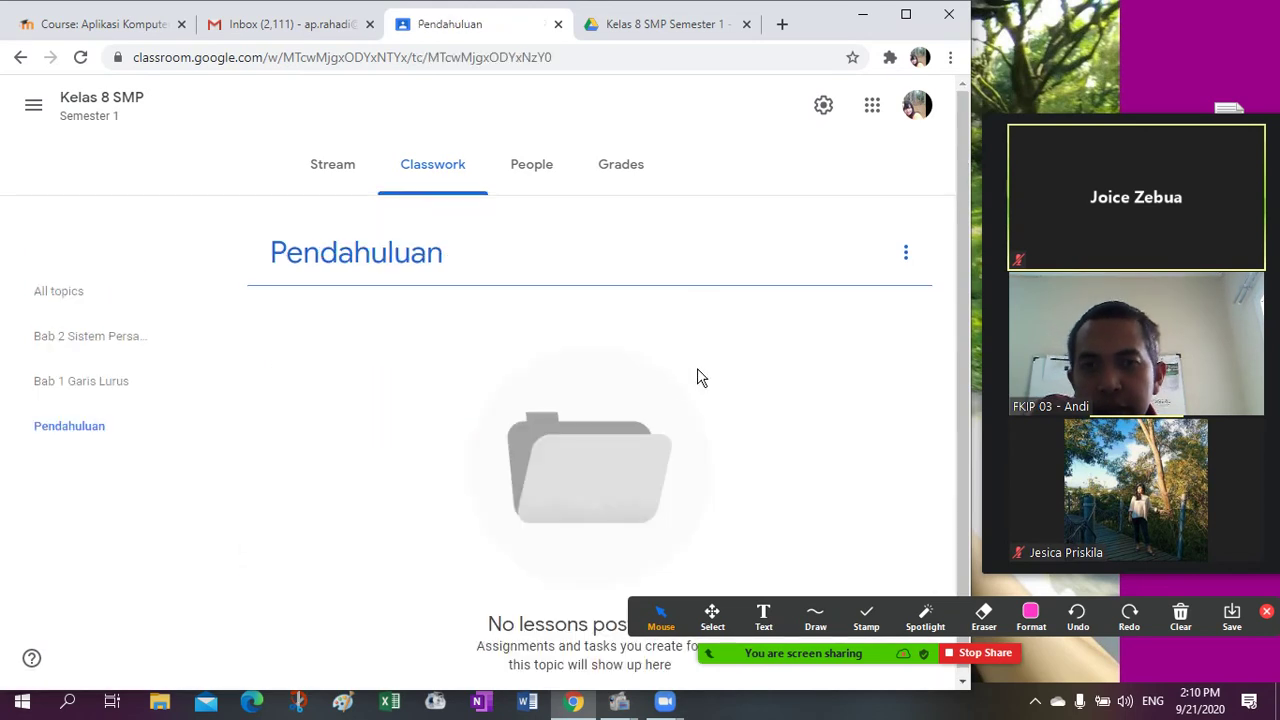
left_click(905, 258)
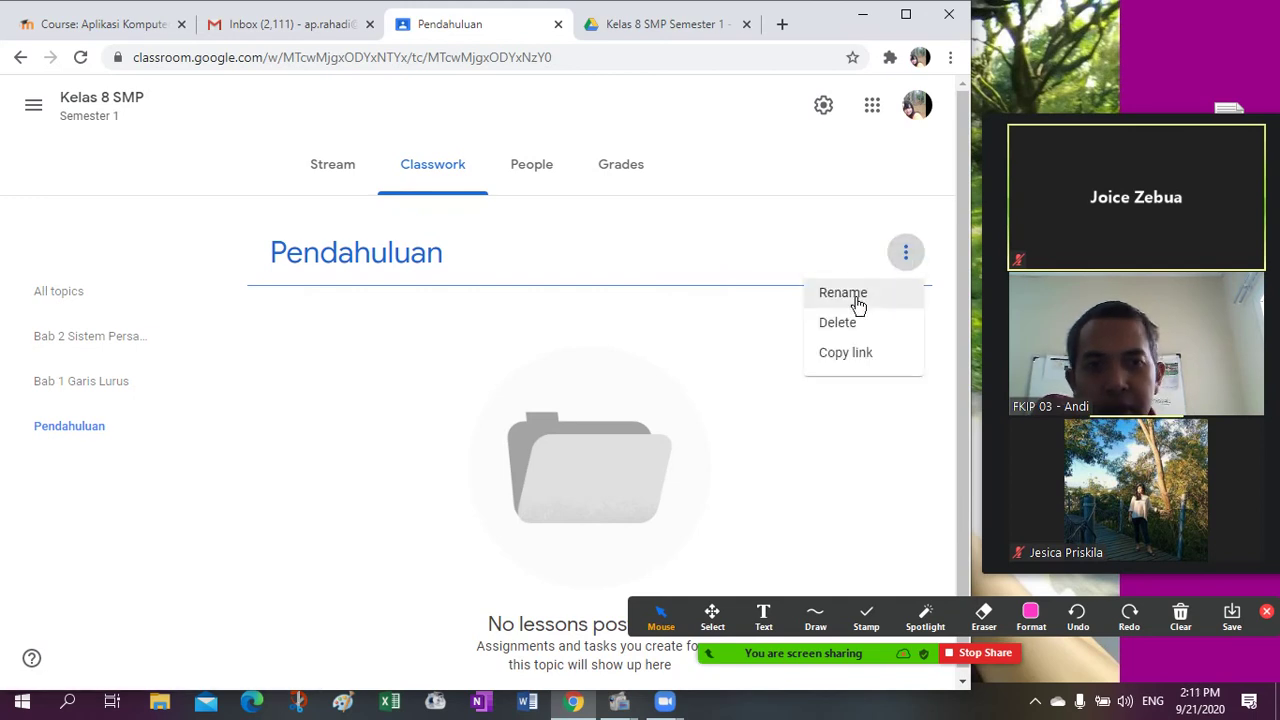
left_click(746, 393)
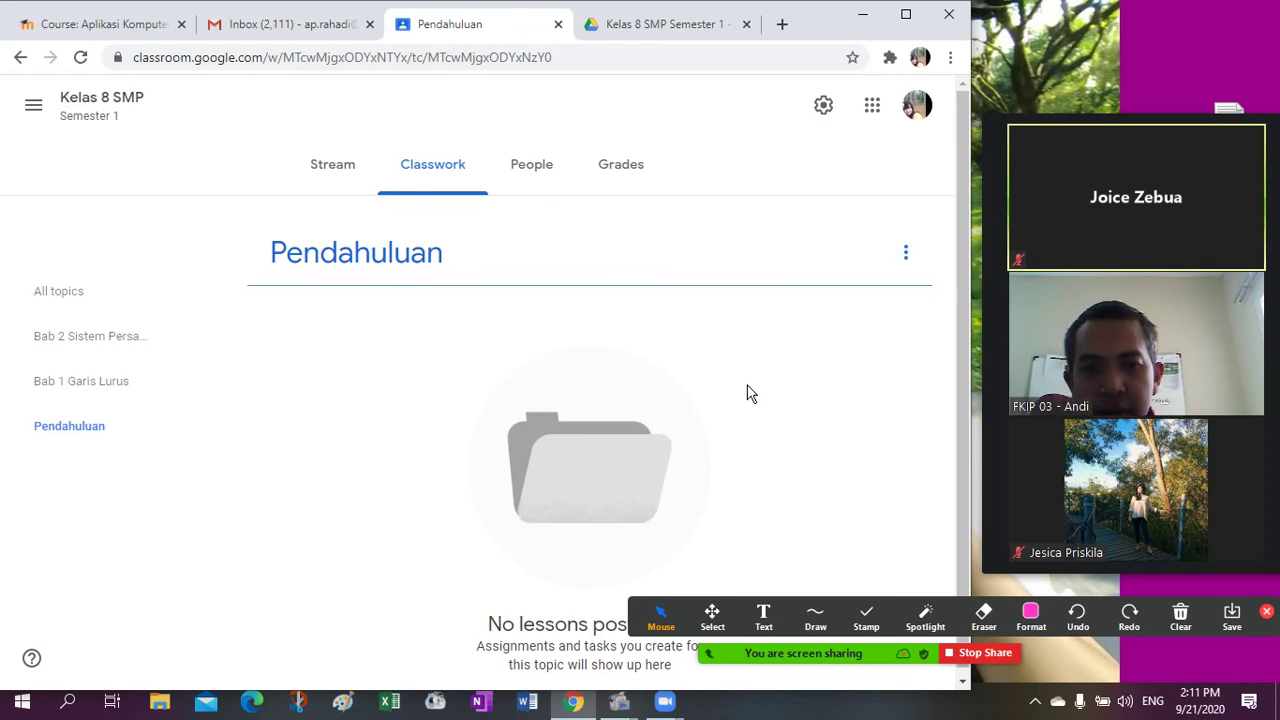
right_click(420, 430)
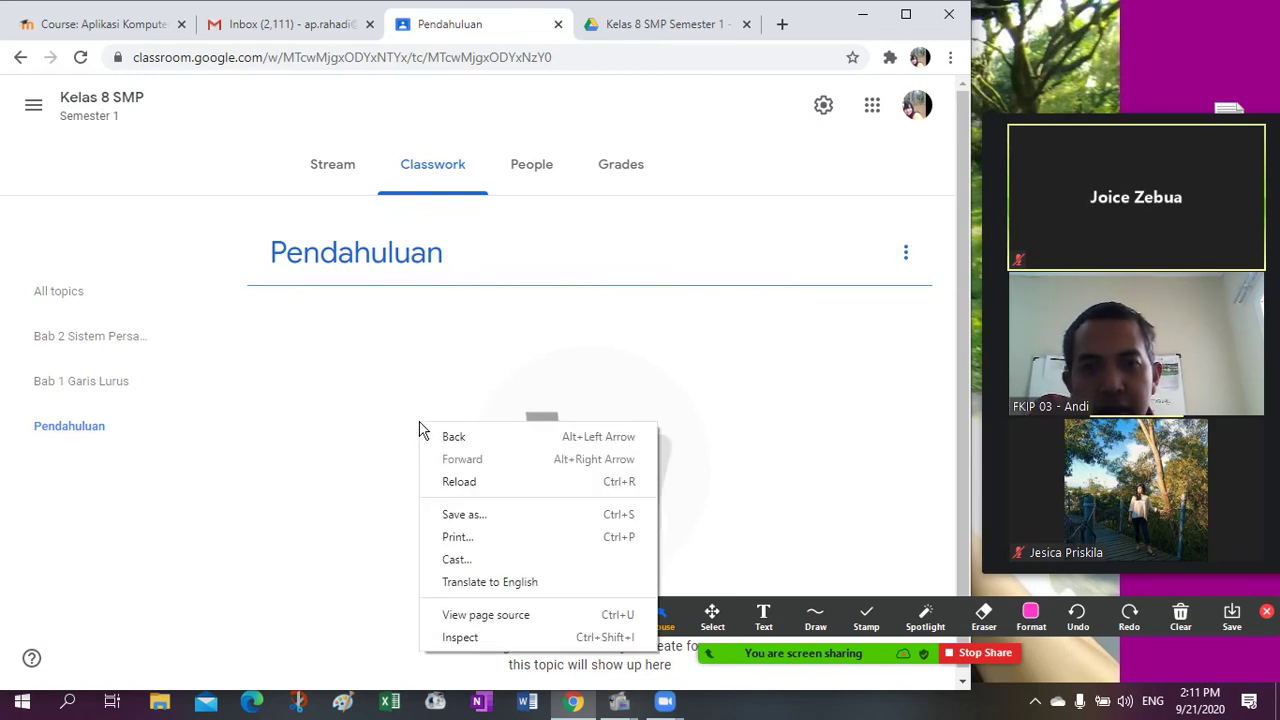
left_click(495, 337)
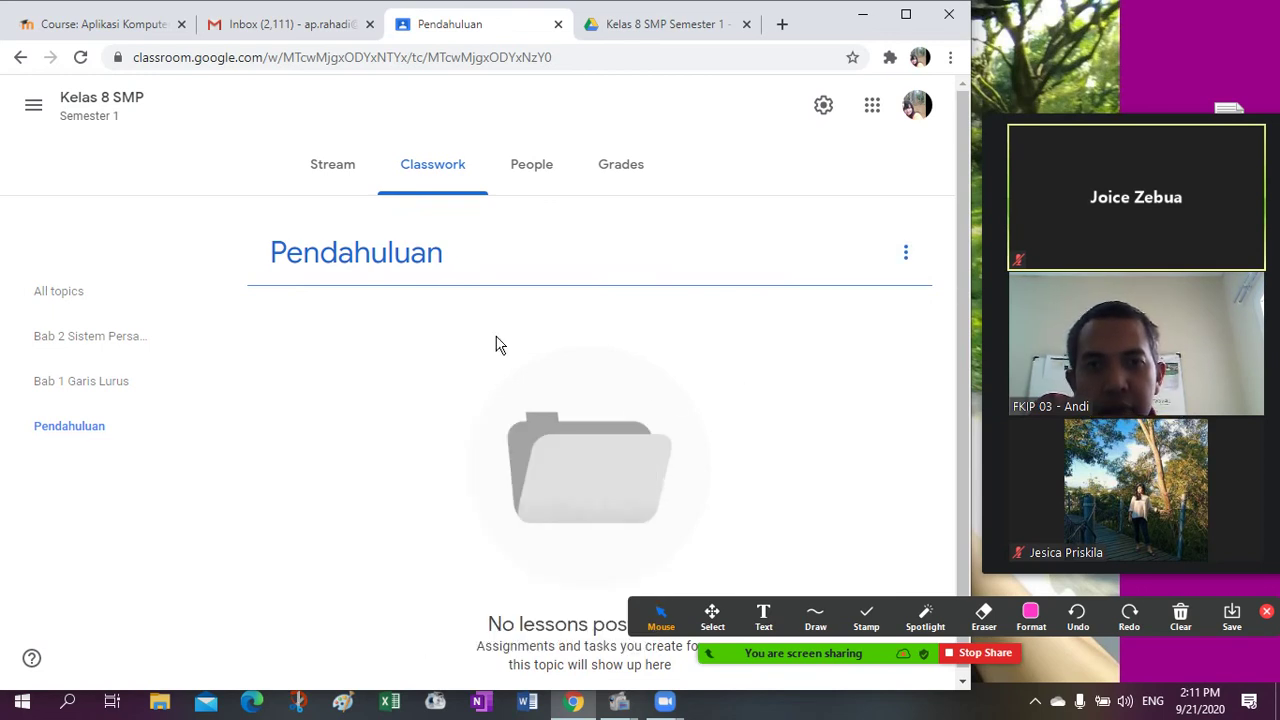
left_click(446, 176)
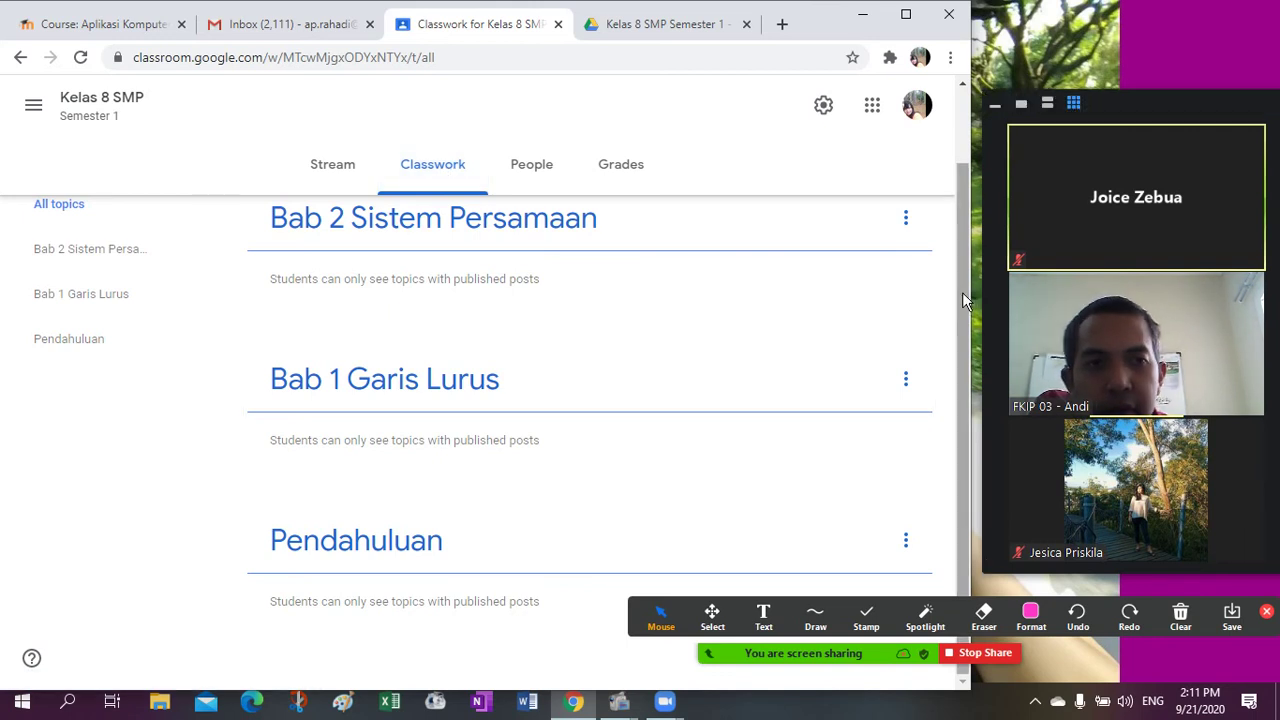
- Start a new classwork material and title it Buku Utama
scroll(962, 292, "up", 1)
left_click(281, 250)
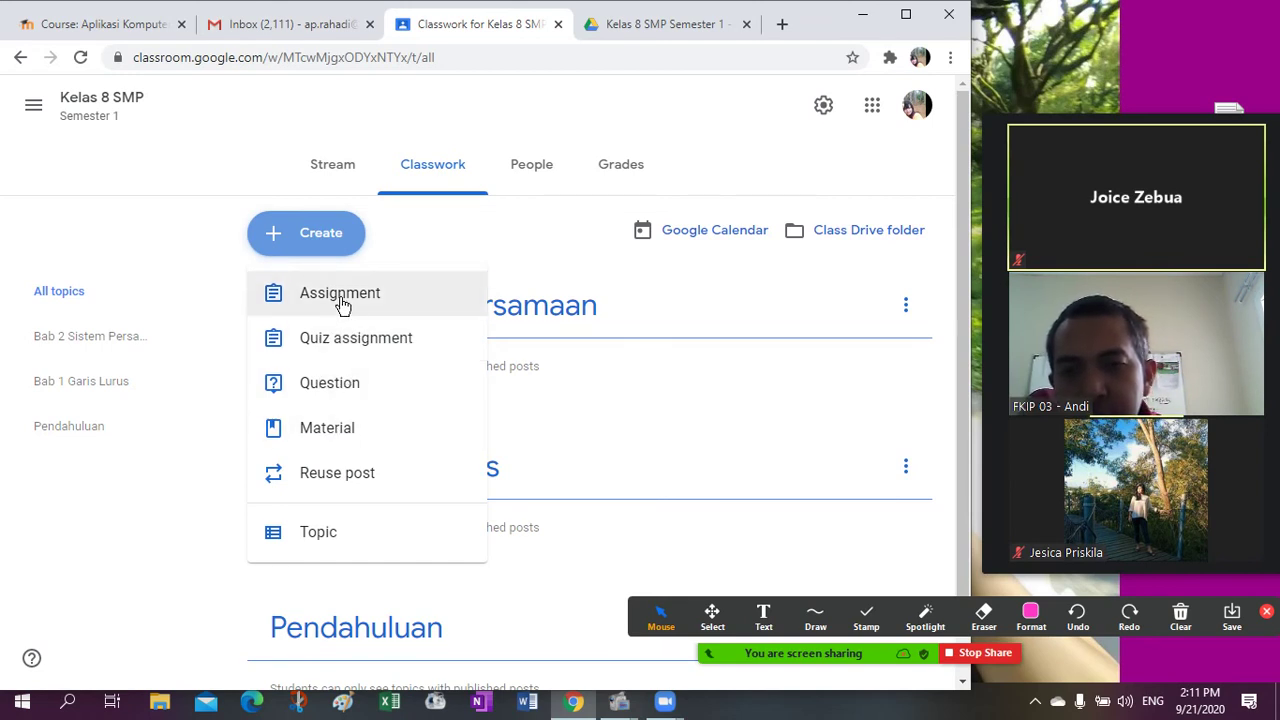
left_click(347, 429)
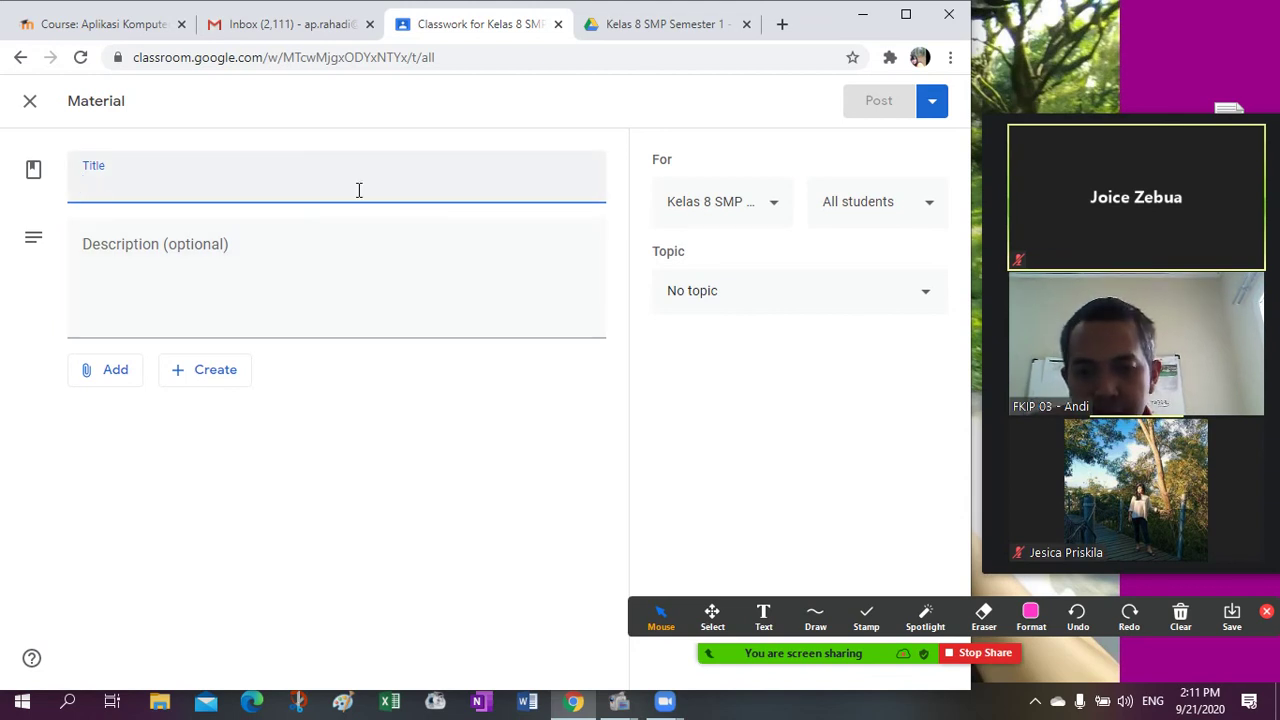
type("Buku ")
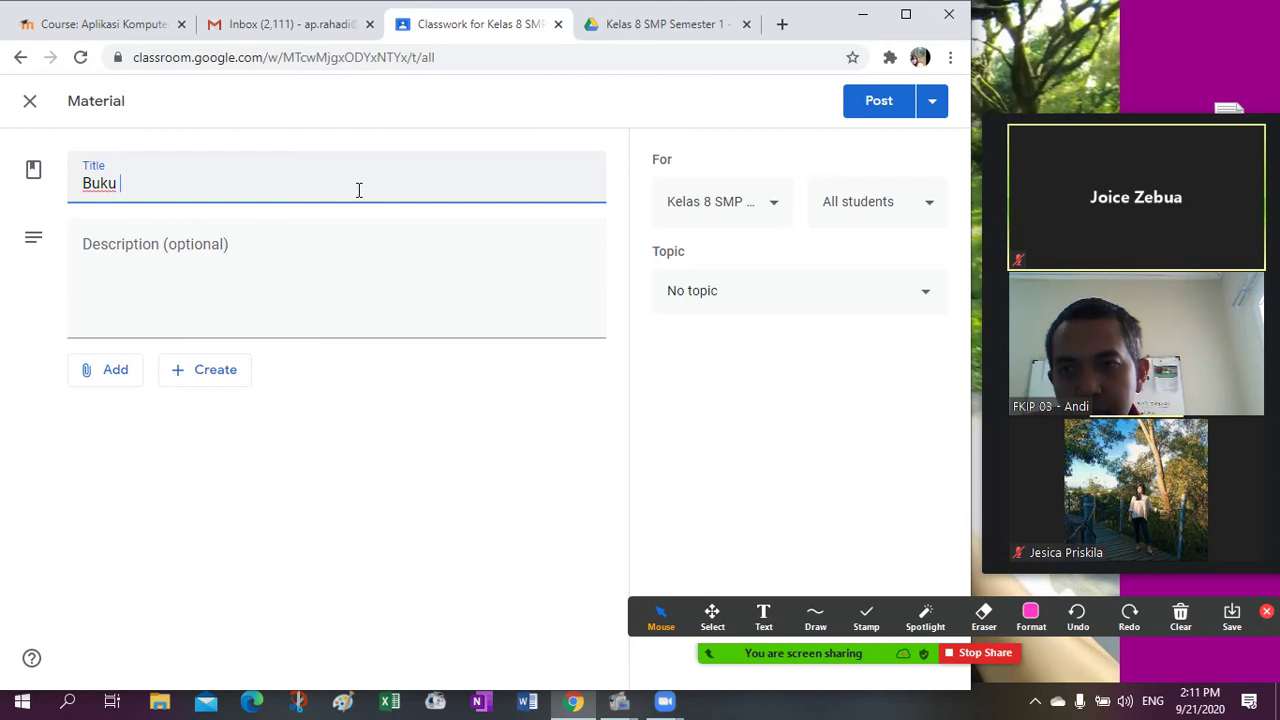
type("Utama")
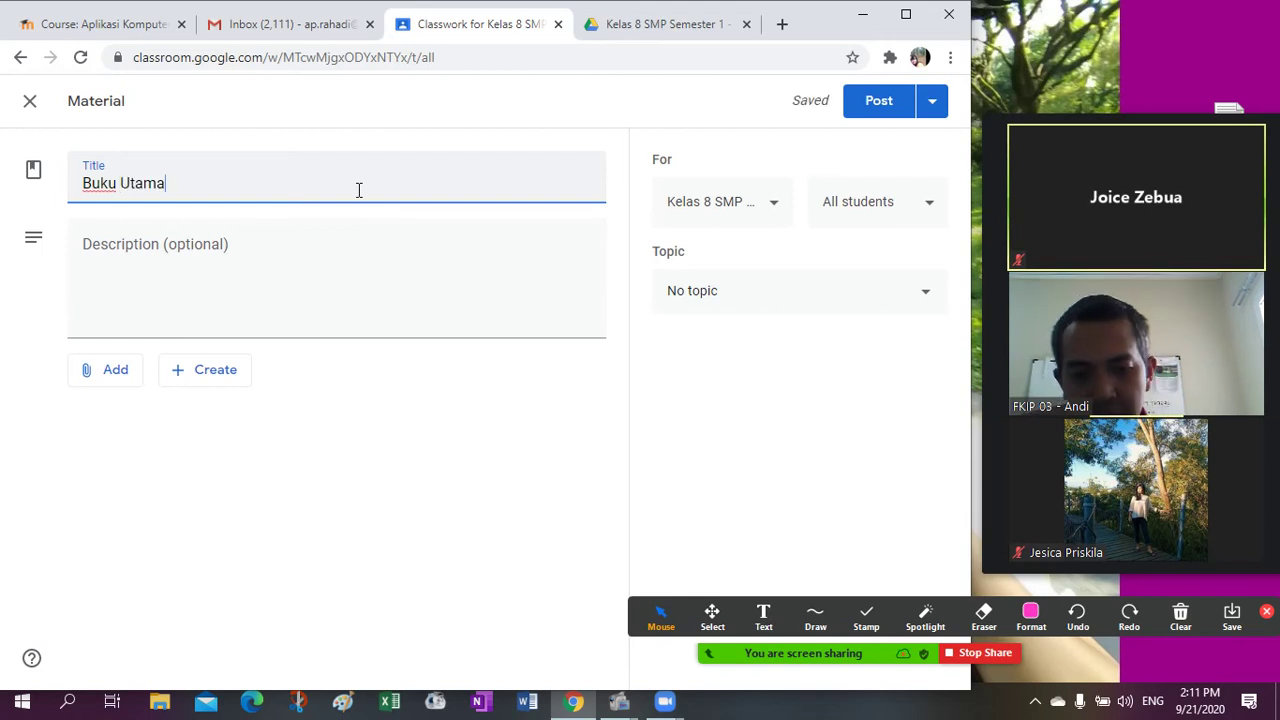
- Enter Buku Utama Matematika Kelas 8 SMP as the material's description and assign it to the topic Pendahuluan
left_click_drag(211, 183, 76, 186)
key("ctrl+c")
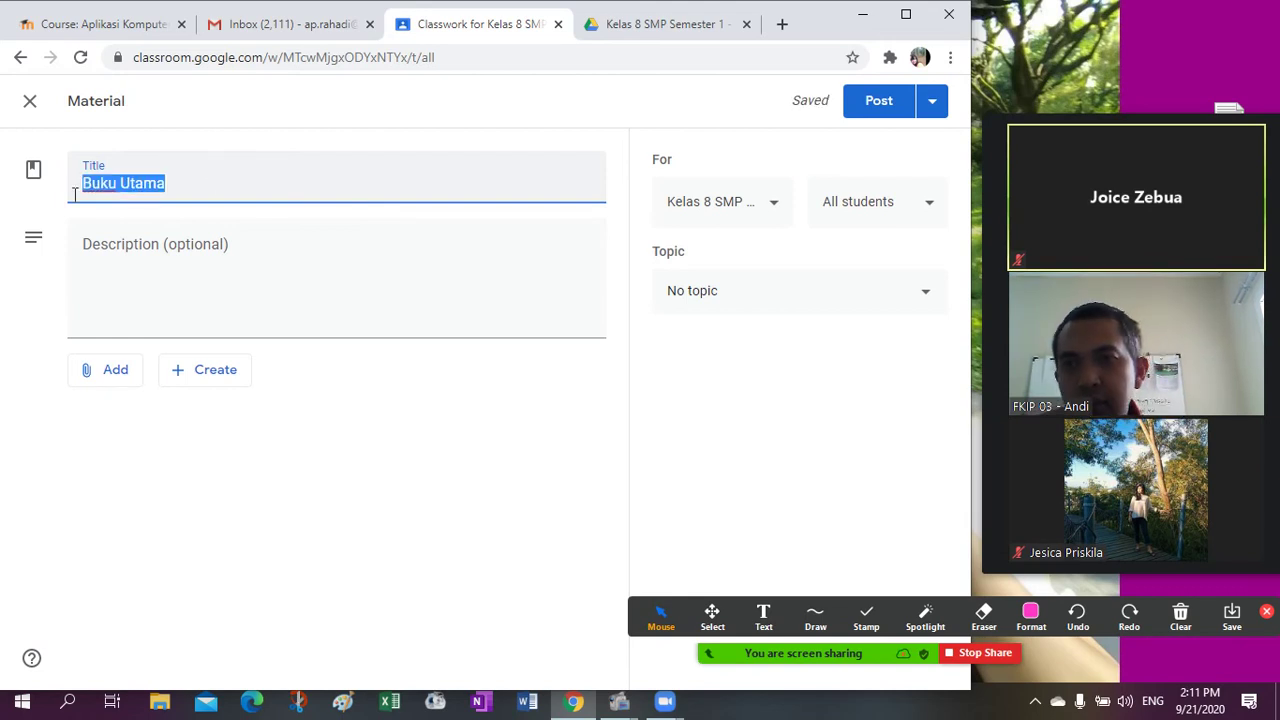
left_click(139, 263)
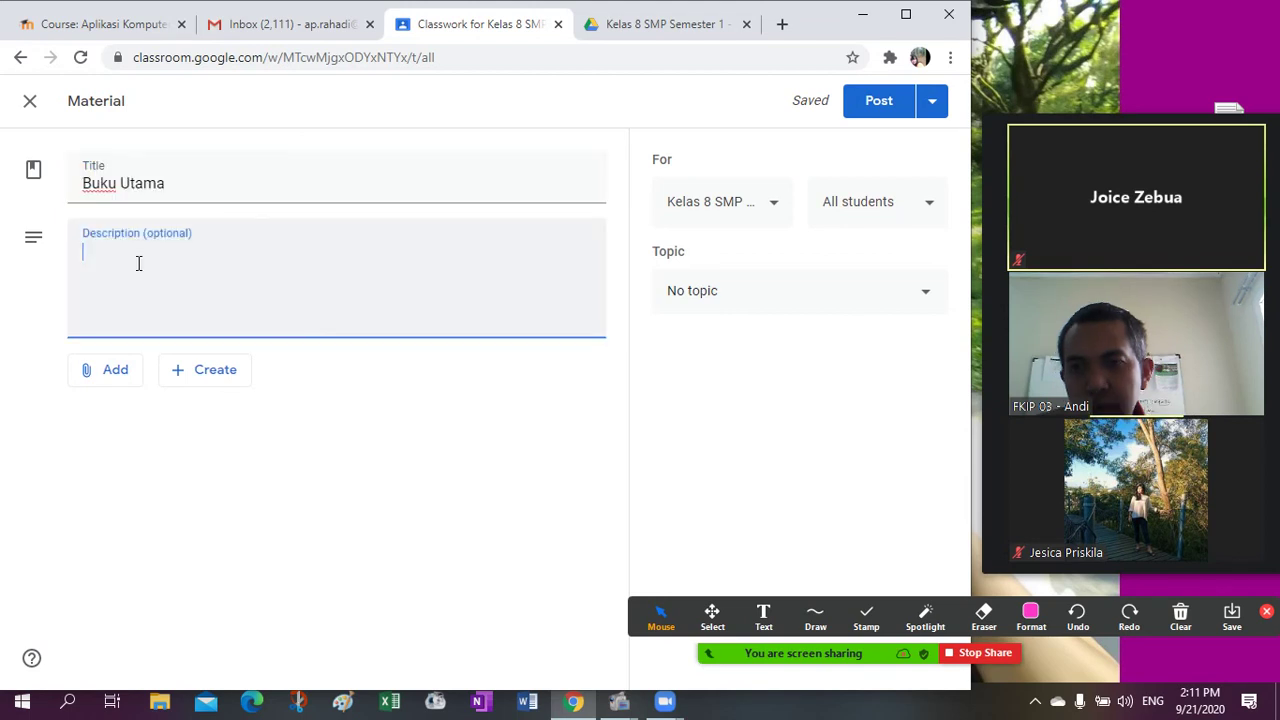
key("ctrl+v")
type("Ma")
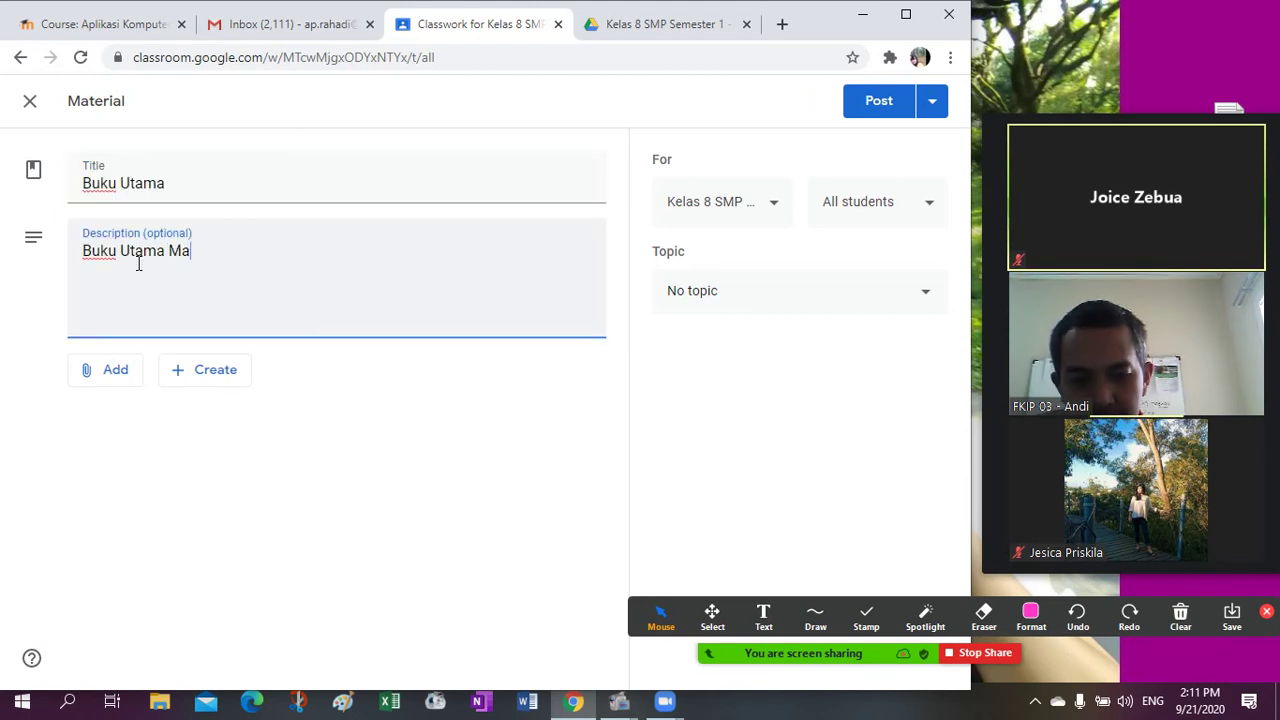
type("tematika Kelas 8 SMP")
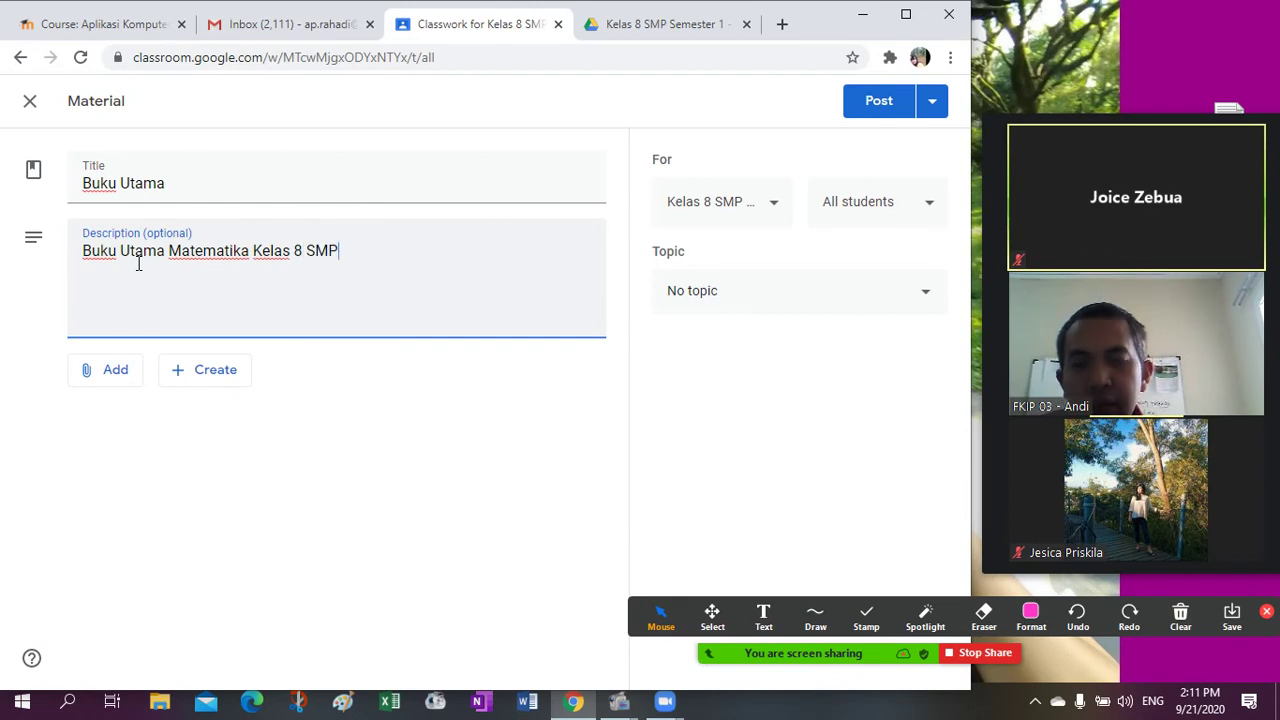
left_click(893, 310)
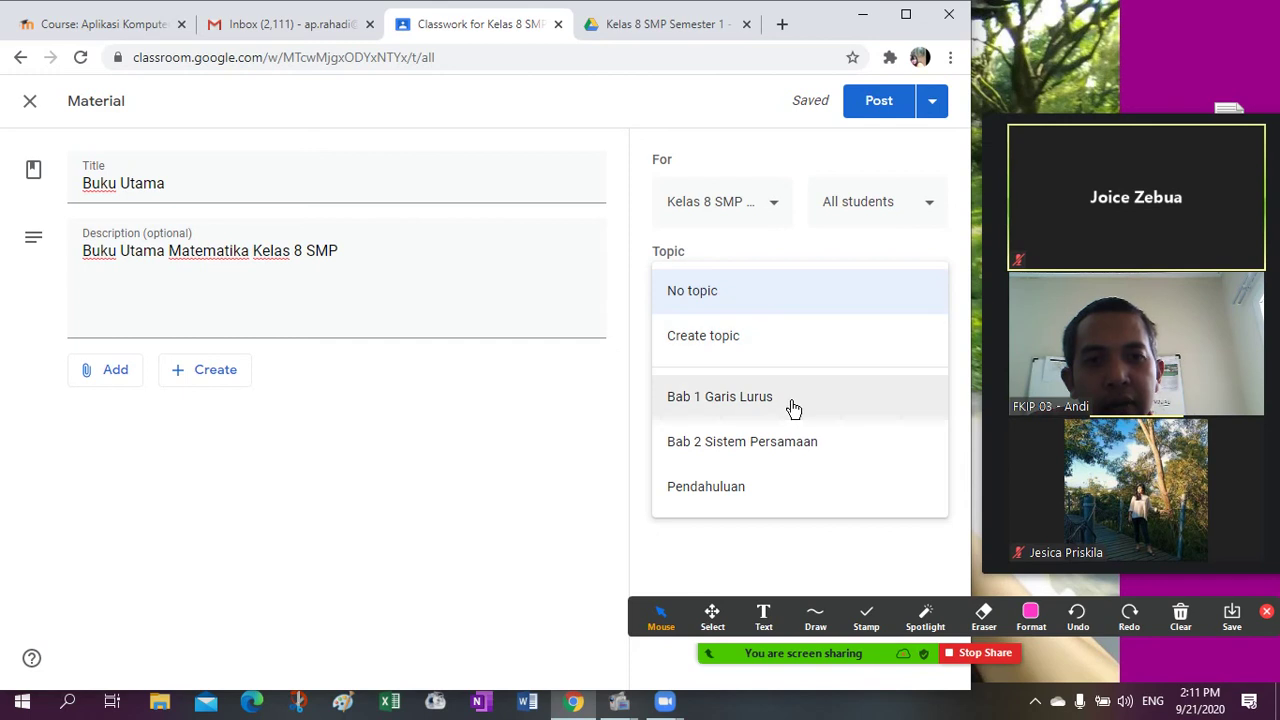
left_click(752, 488)
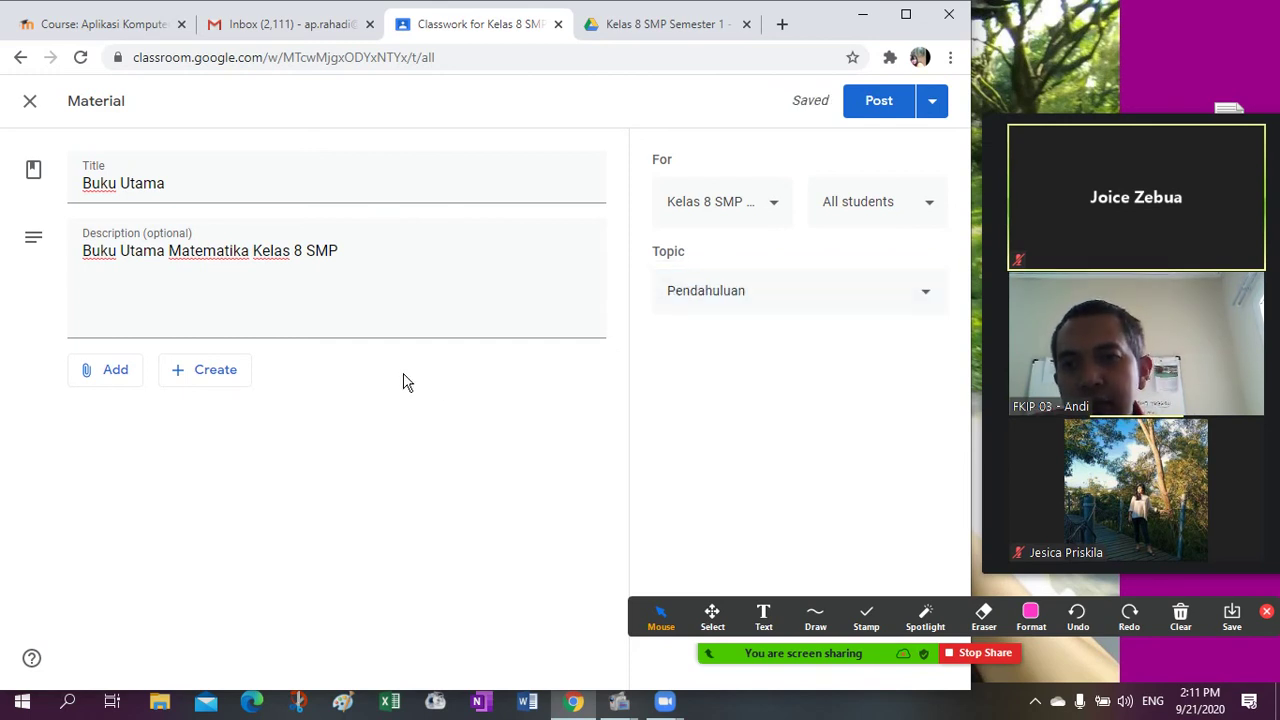
left_click(103, 381)
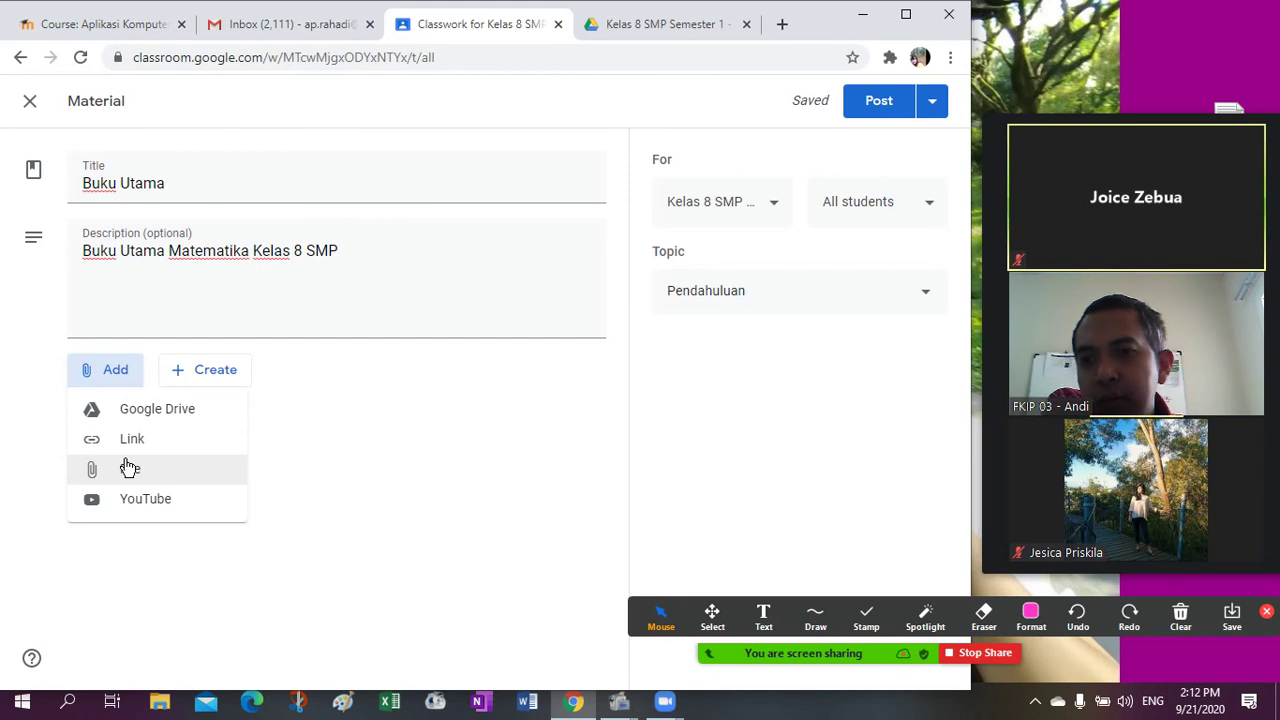
left_click(143, 409)
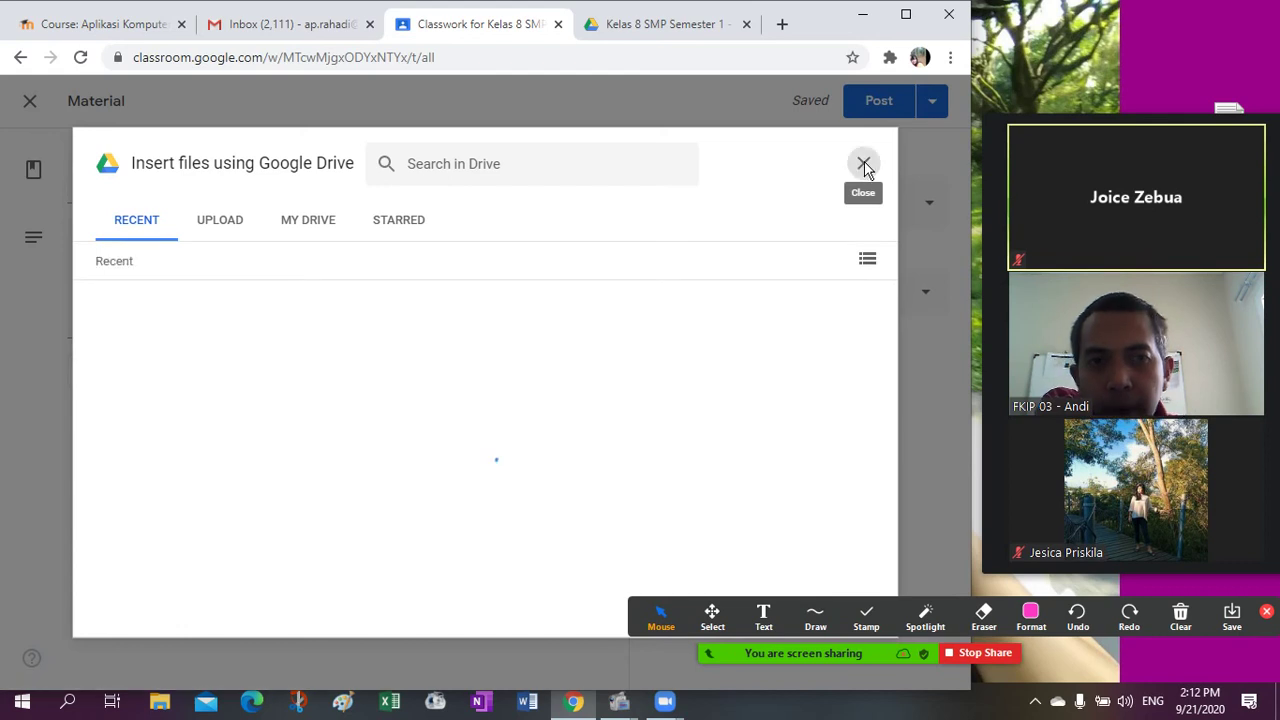
left_click(865, 167)
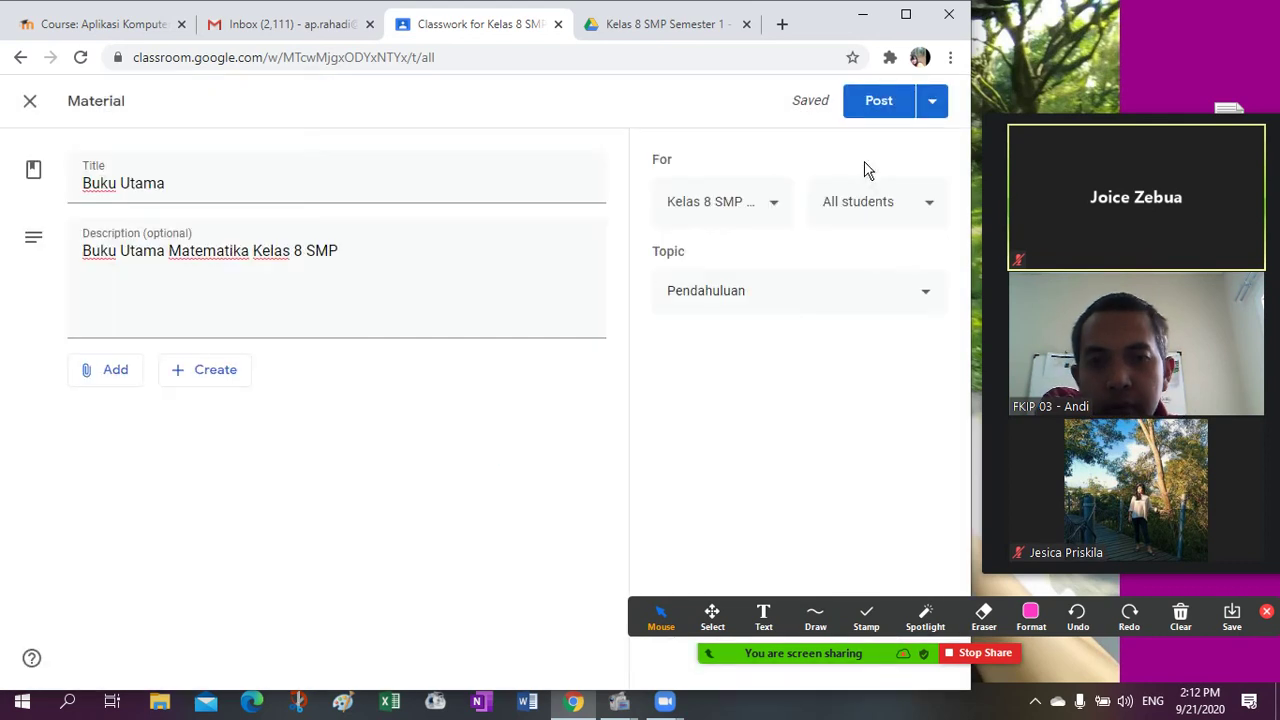
- Switch to the Google Drive page, open the Buku Buku folder in My Drive, and check its PDF book
left_click(700, 26)
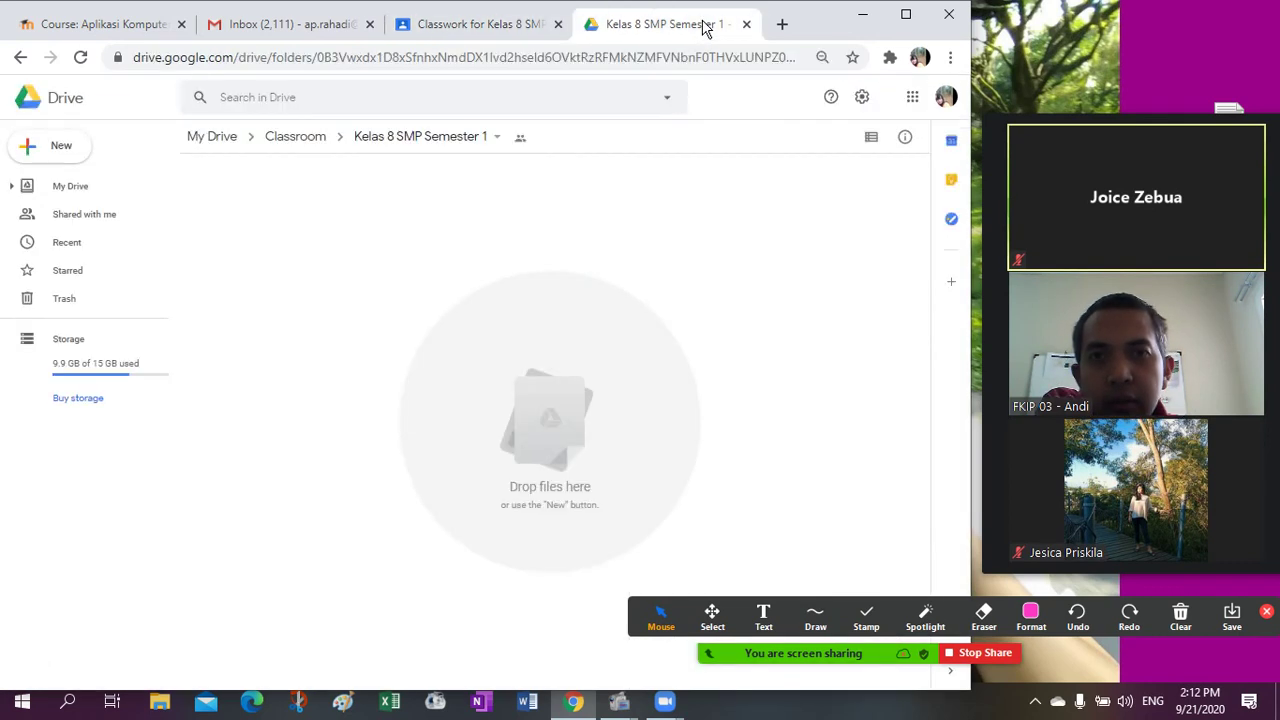
left_click(210, 137)
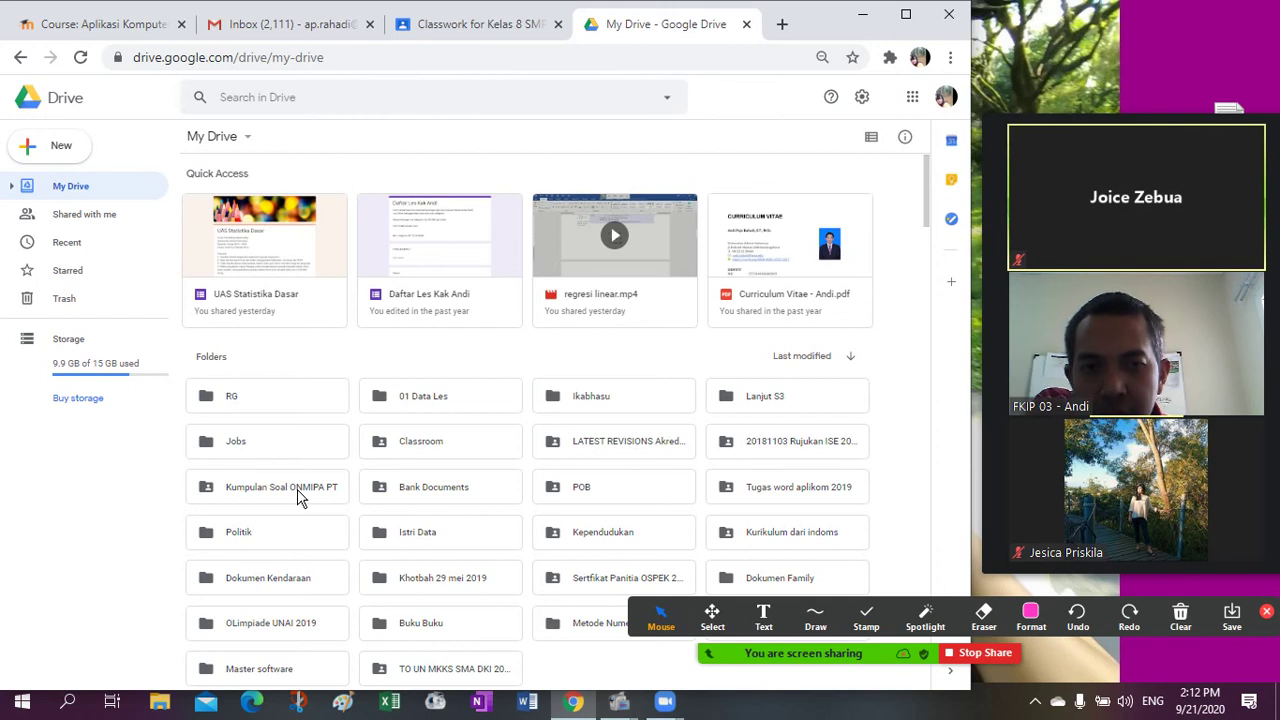
double_click(419, 630)
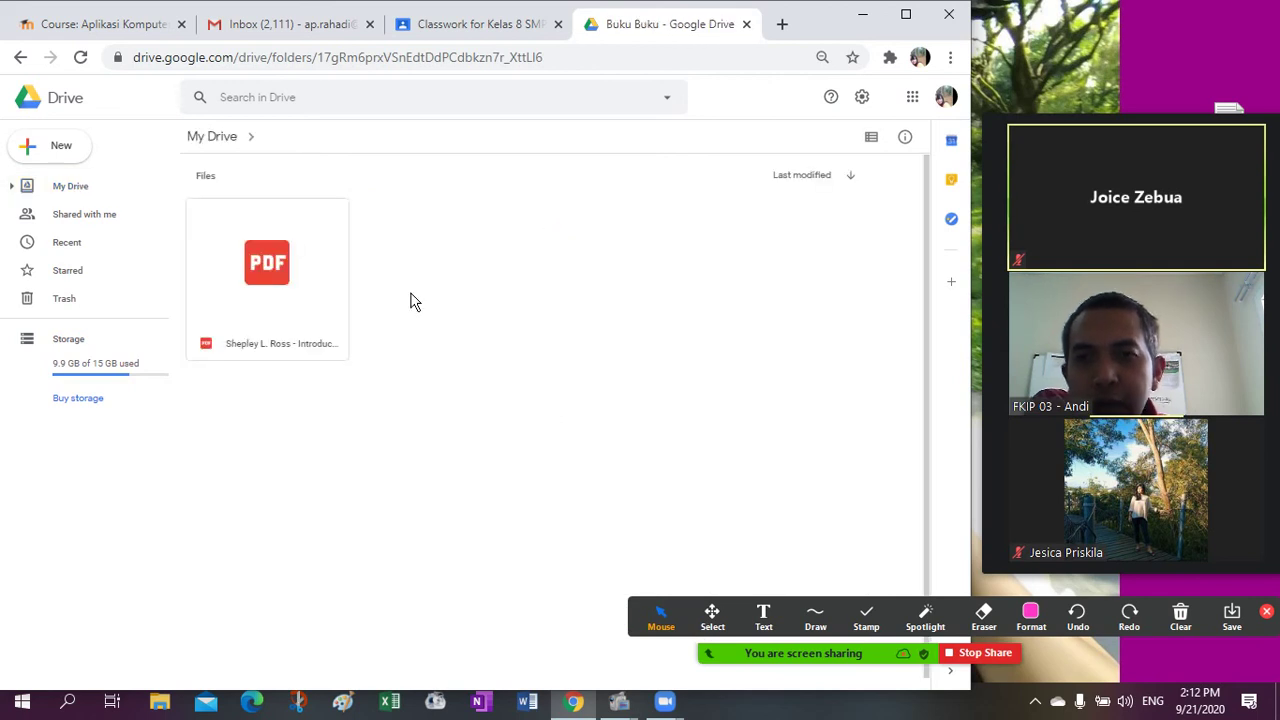
left_click(297, 287)
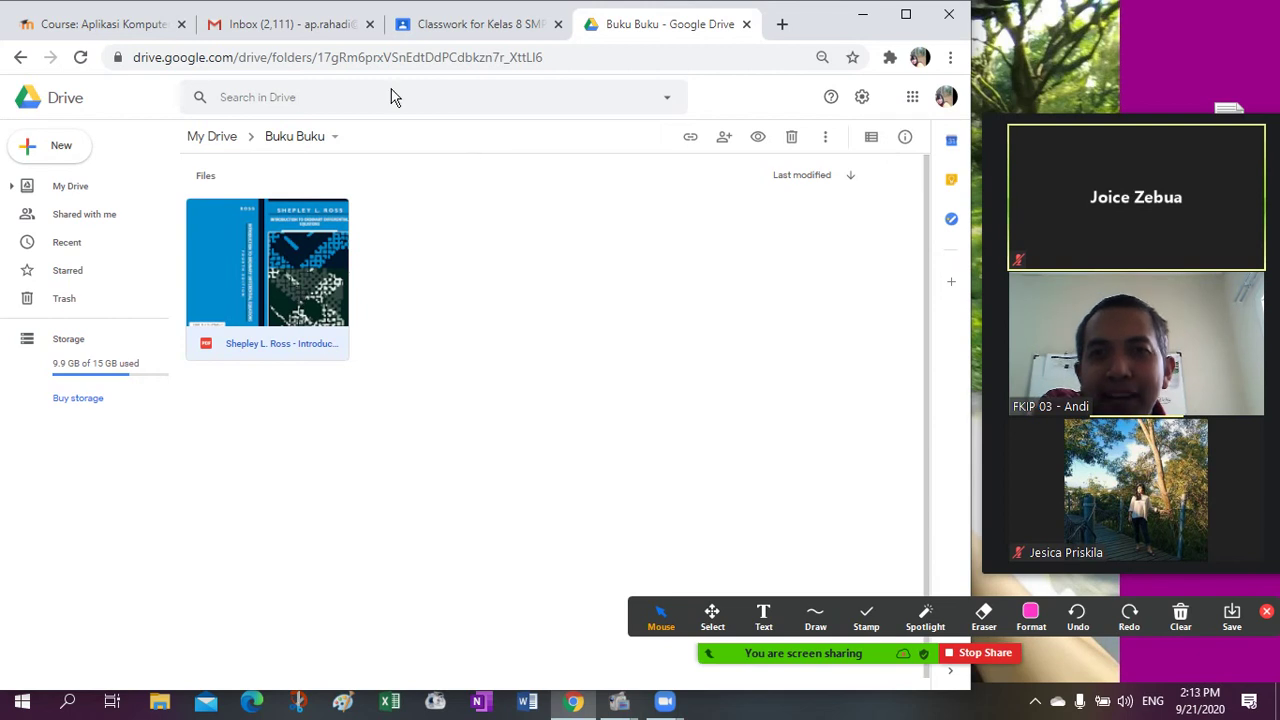
- Return to the material draft and attach the Introduction to Ordinary Differential Equations PDF from the Buku Buku folder in My Drive
left_click(455, 34)
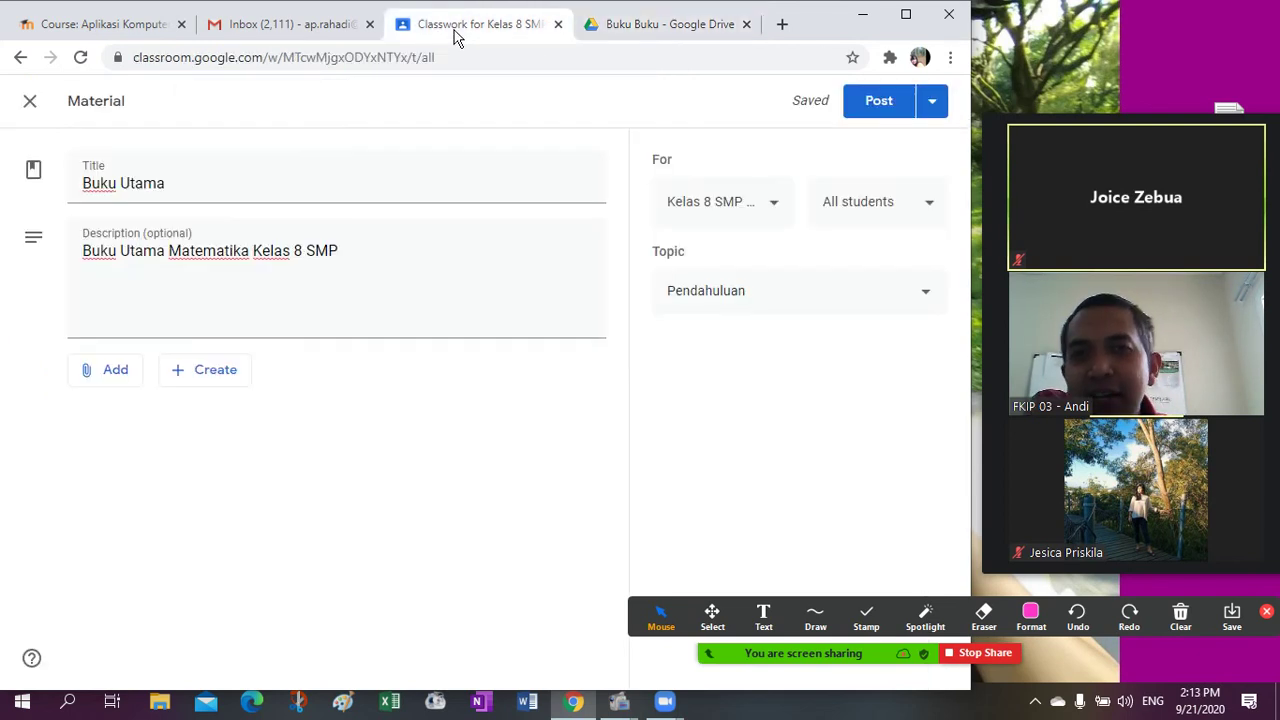
left_click(105, 373)
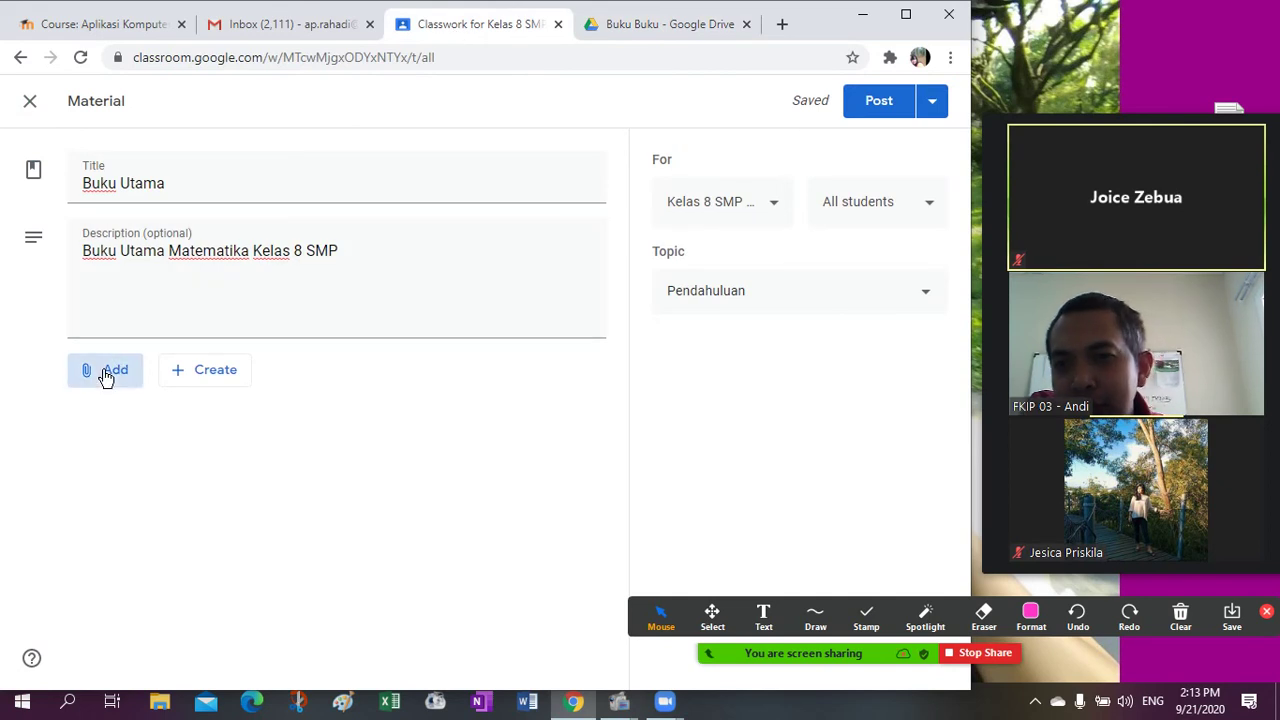
left_click(130, 408)
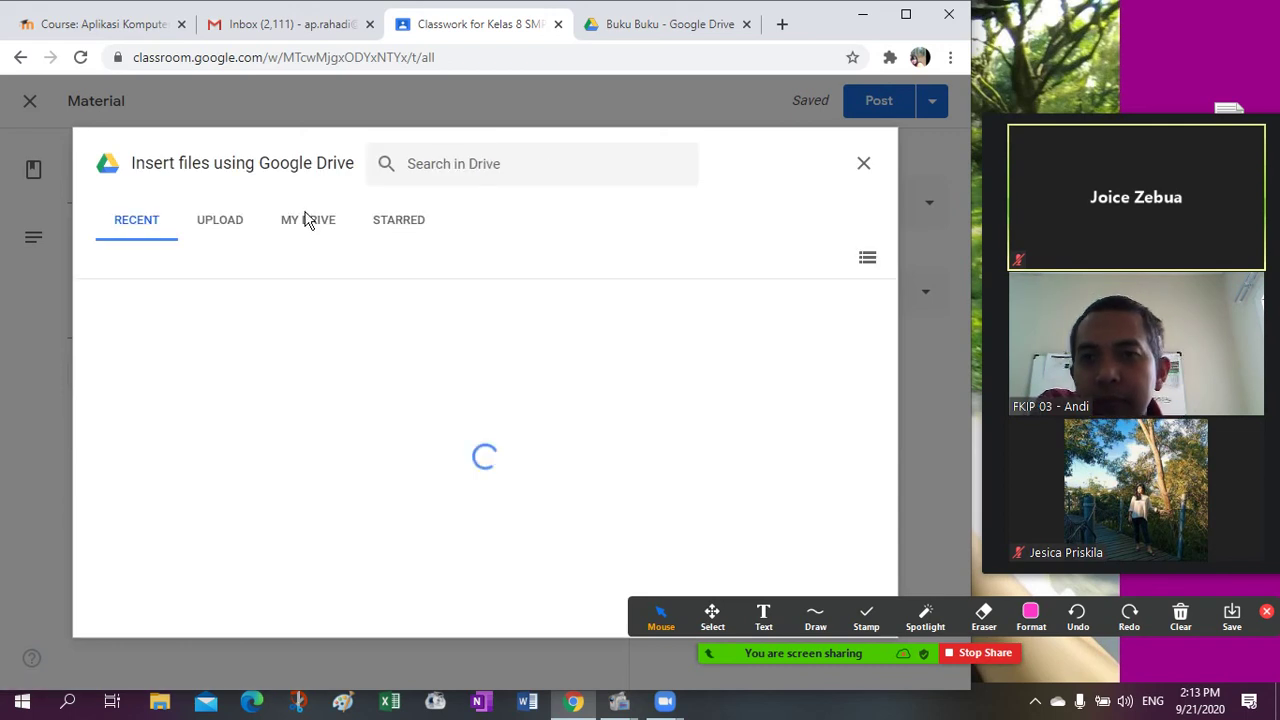
left_click(312, 224)
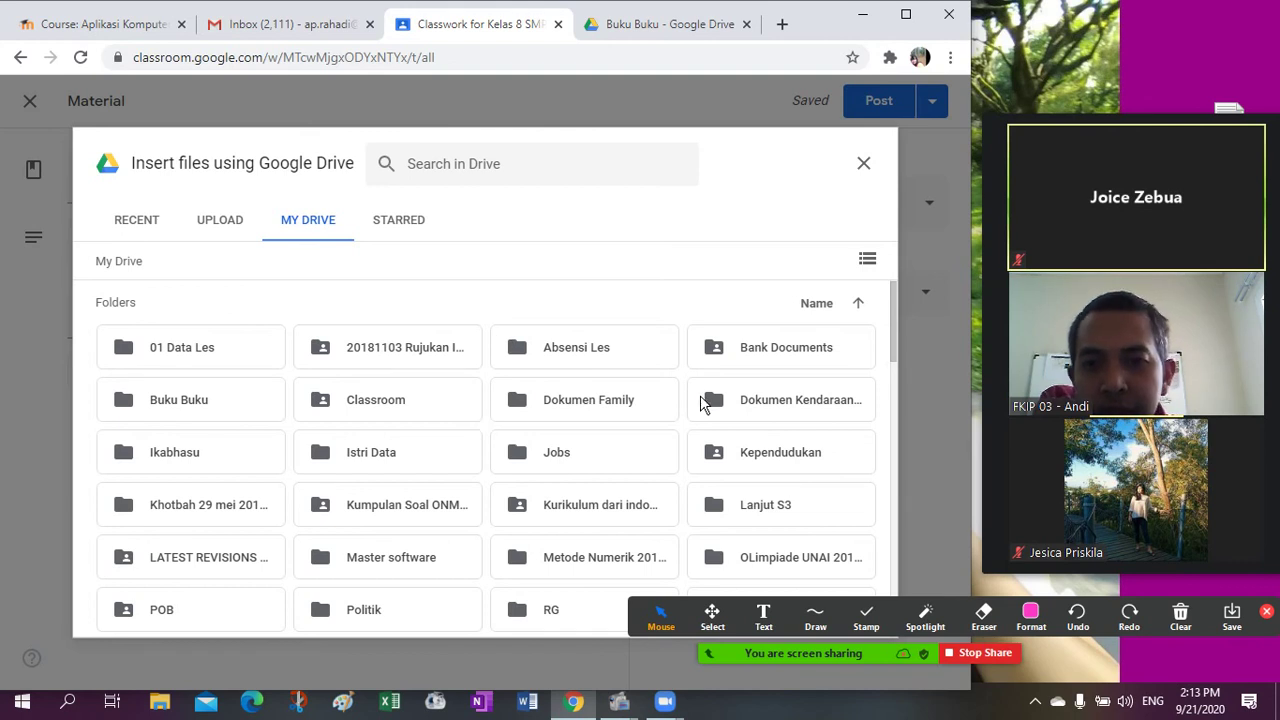
double_click(172, 404)
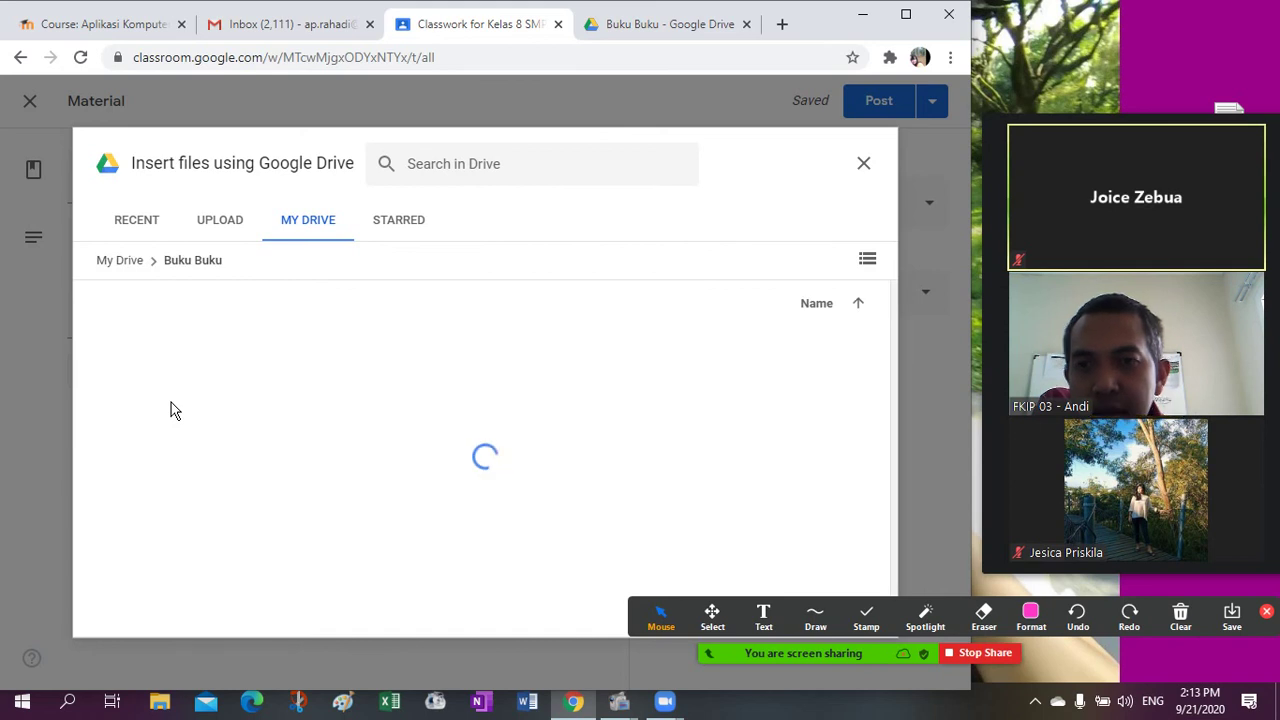
left_click(179, 400)
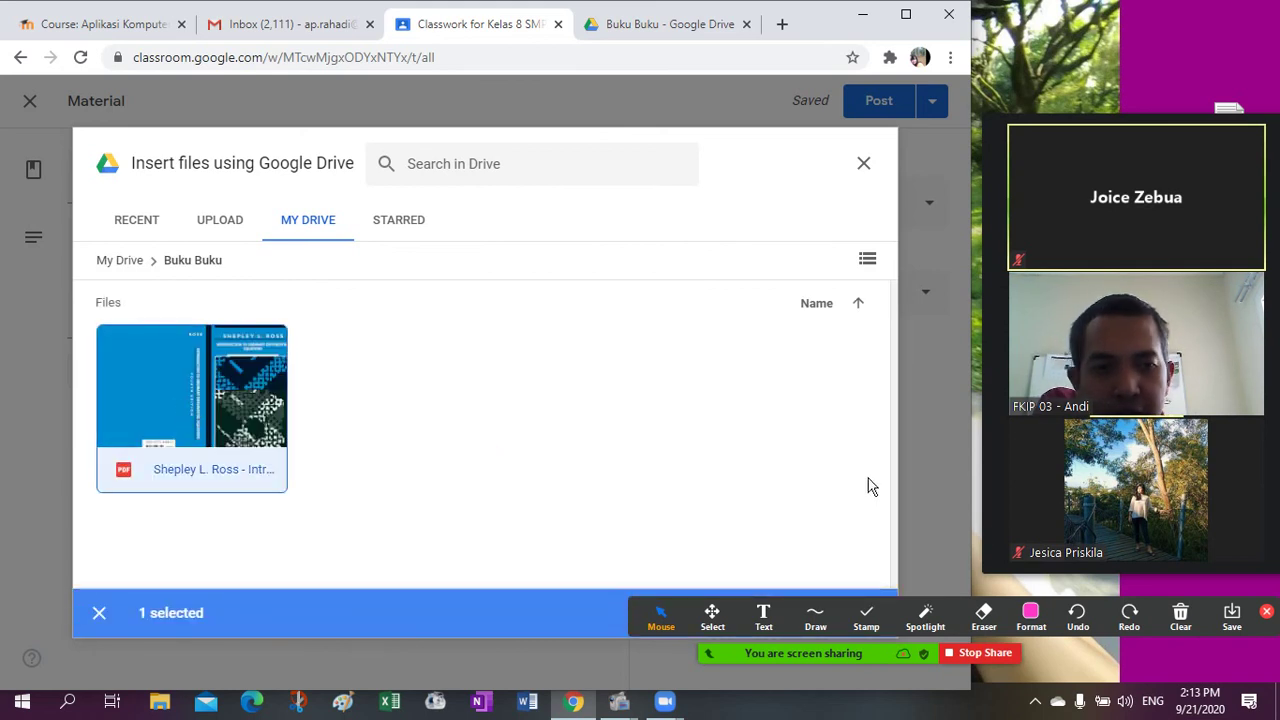
left_click(1268, 613)
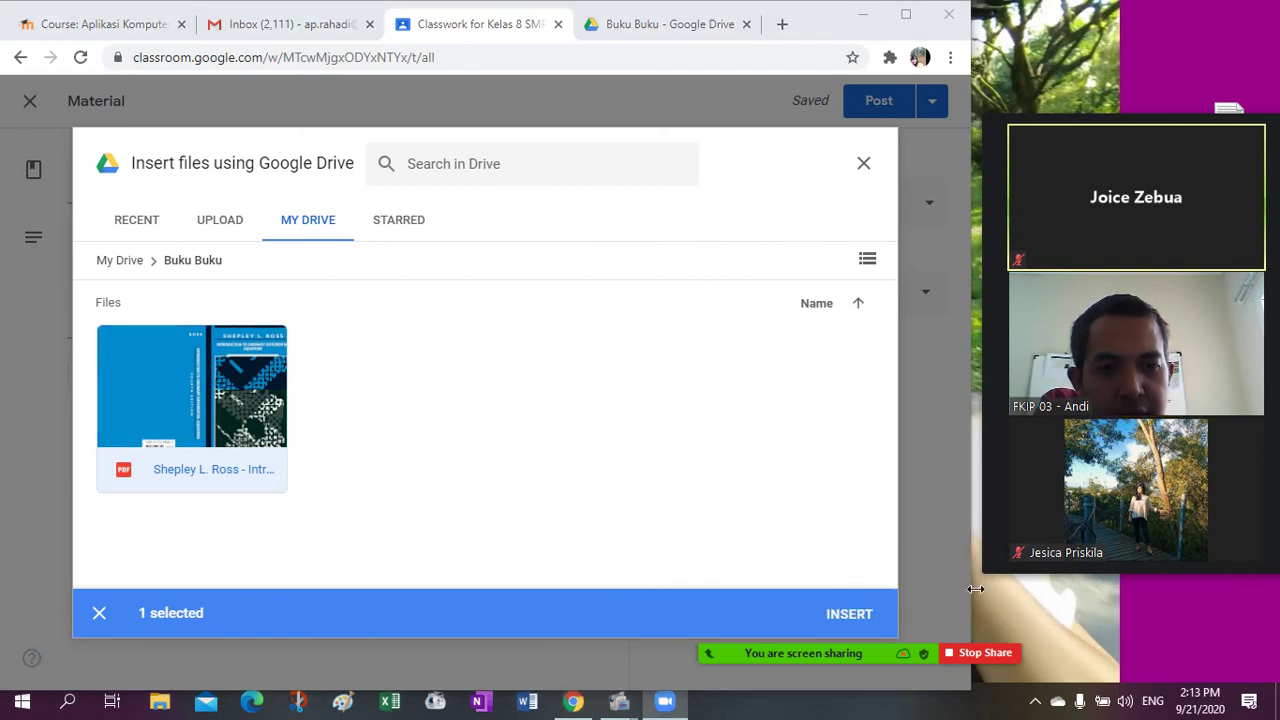
left_click(848, 617)
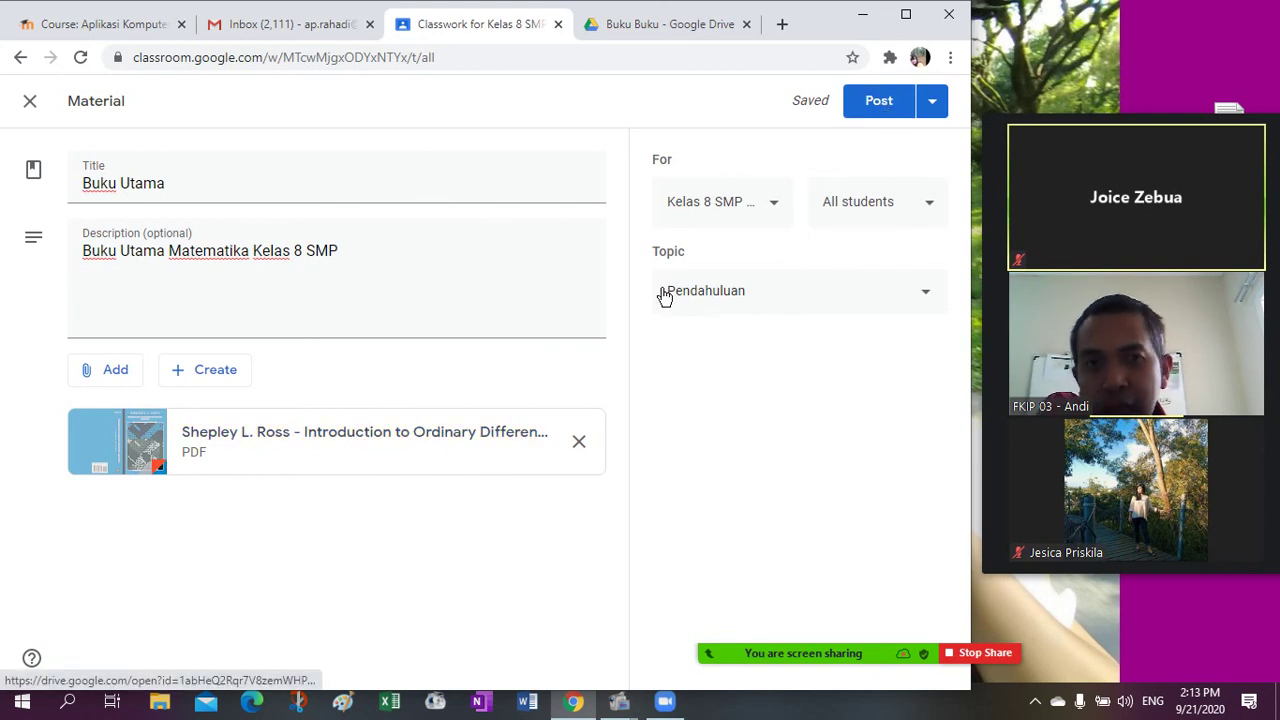
- Add a second line reading Silakan dipelajari. to the material's description and post the material
left_click(357, 248)
type(".")
key("Return")
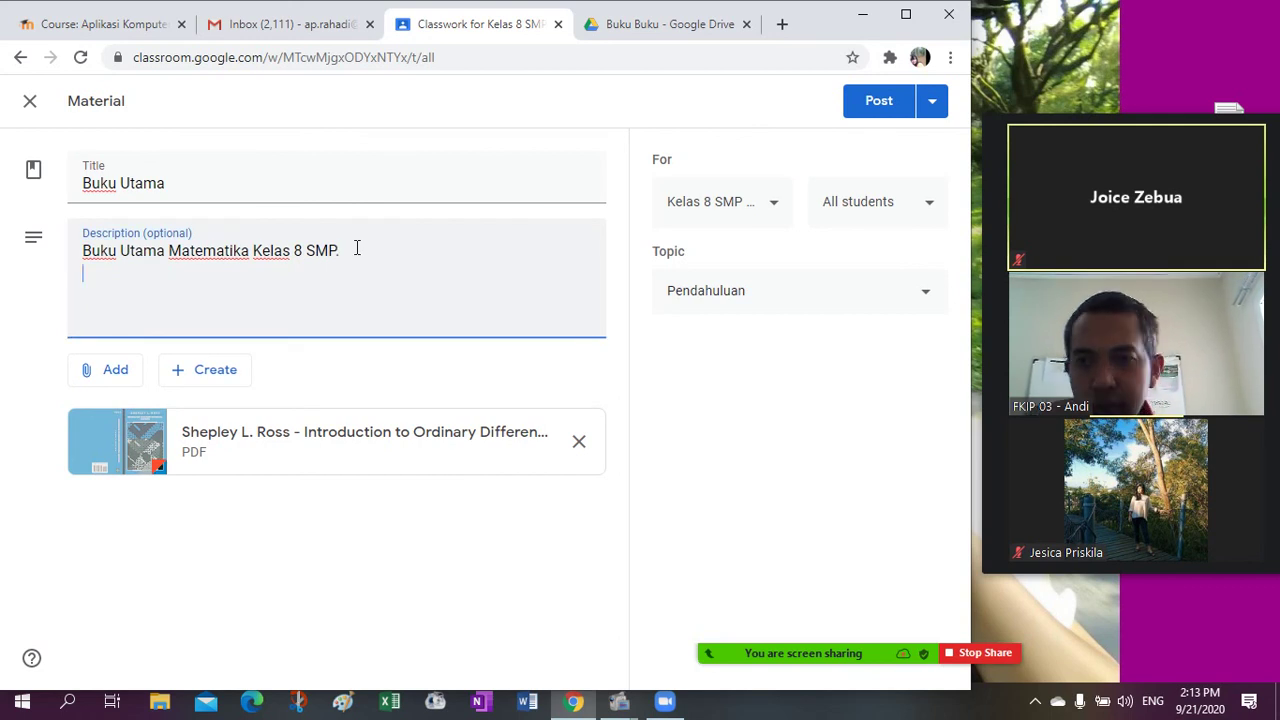
type("Silakan dipelajari")
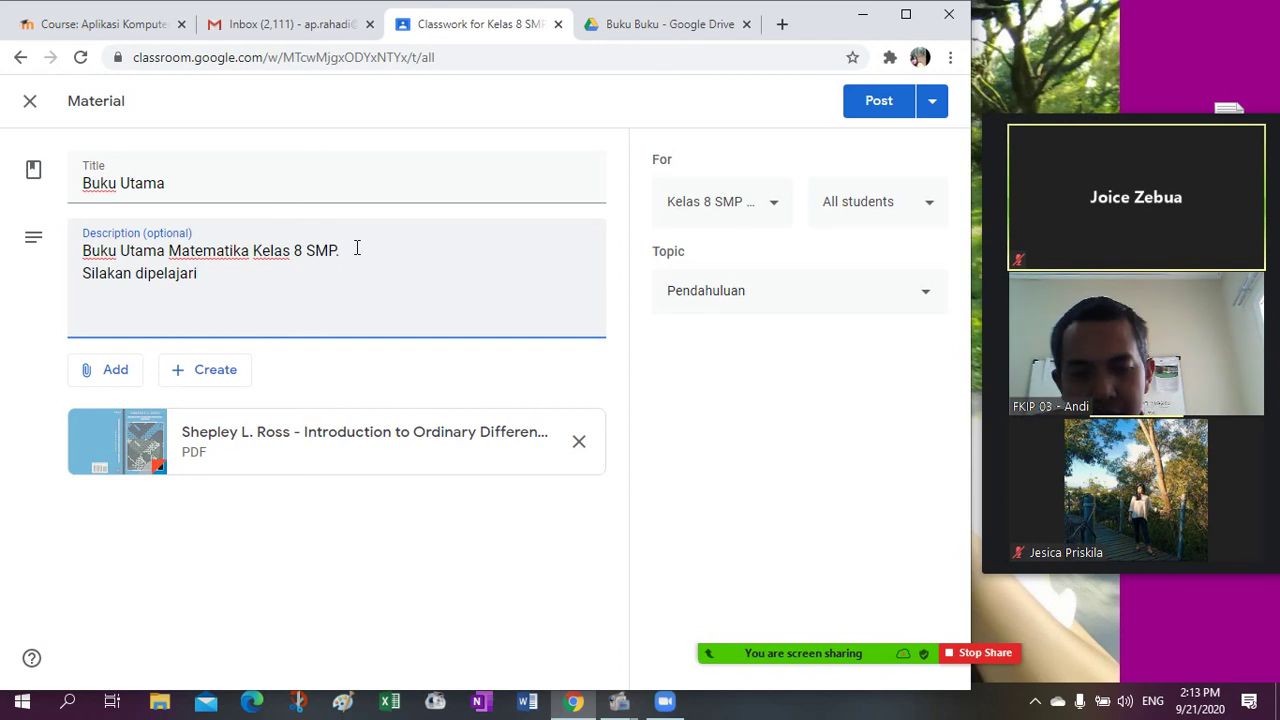
type(".")
left_click(879, 104)
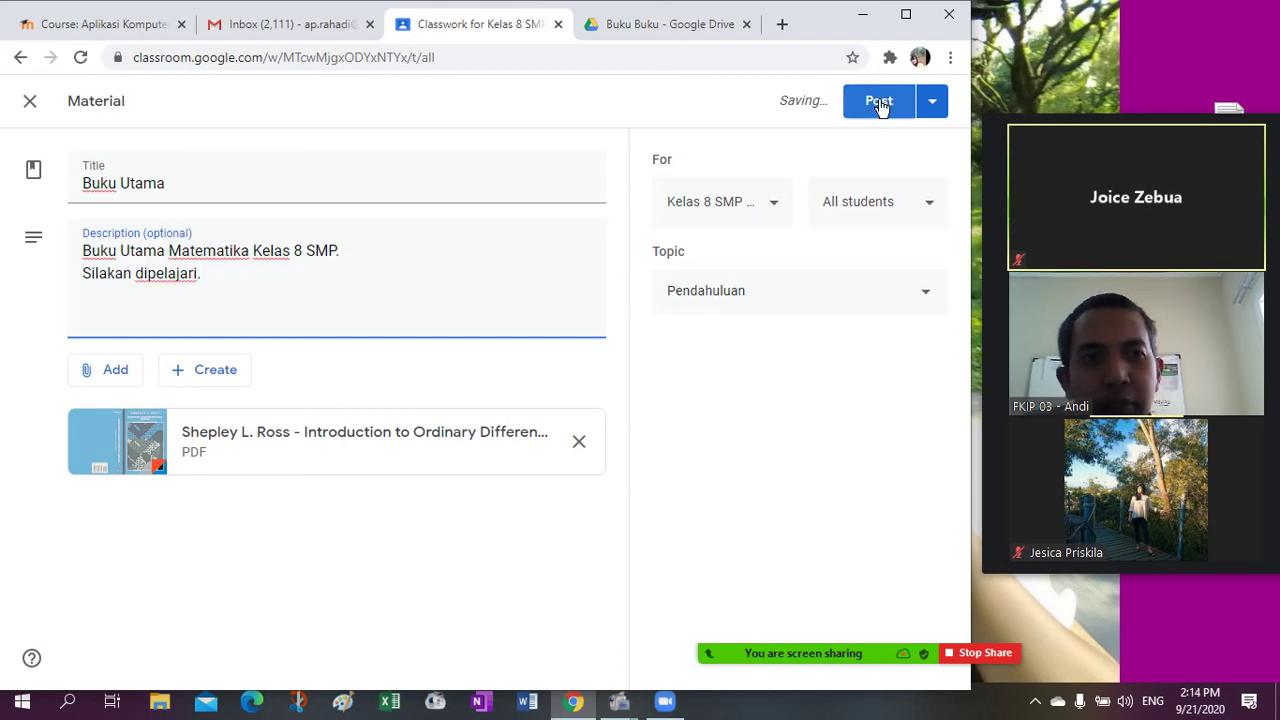
left_click(879, 104)
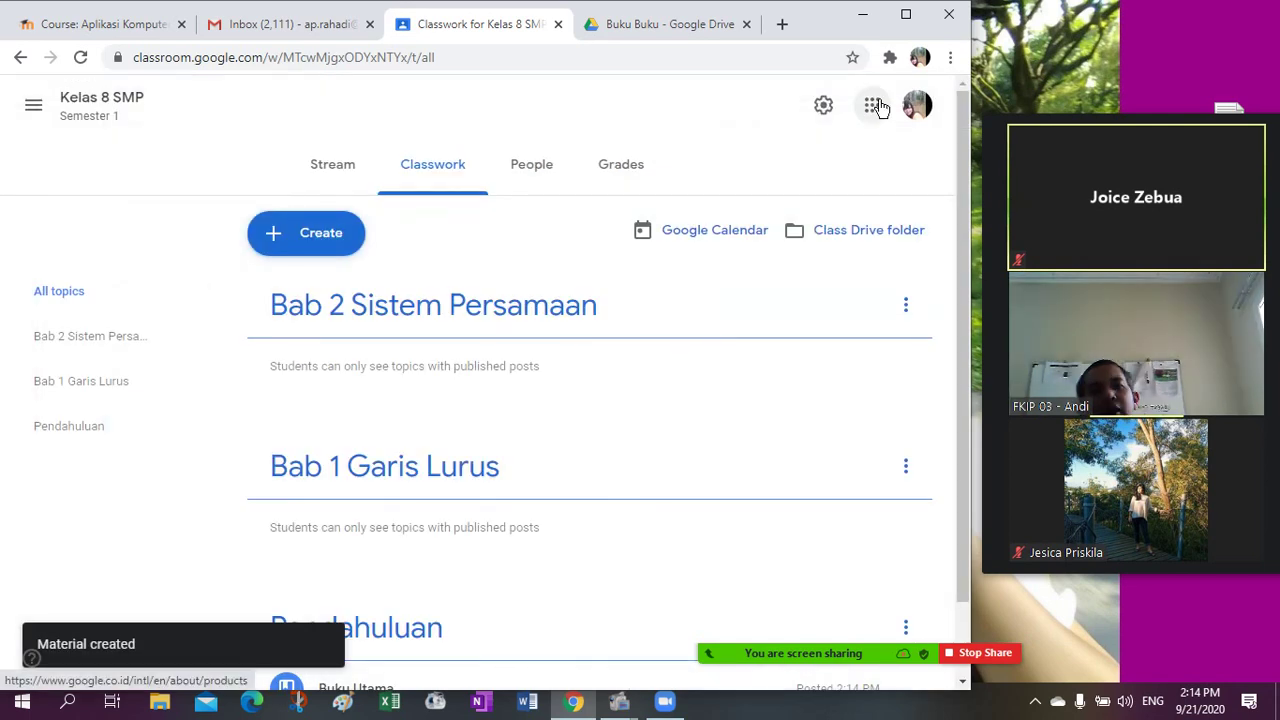
left_click_drag(960, 211, 960, 359)
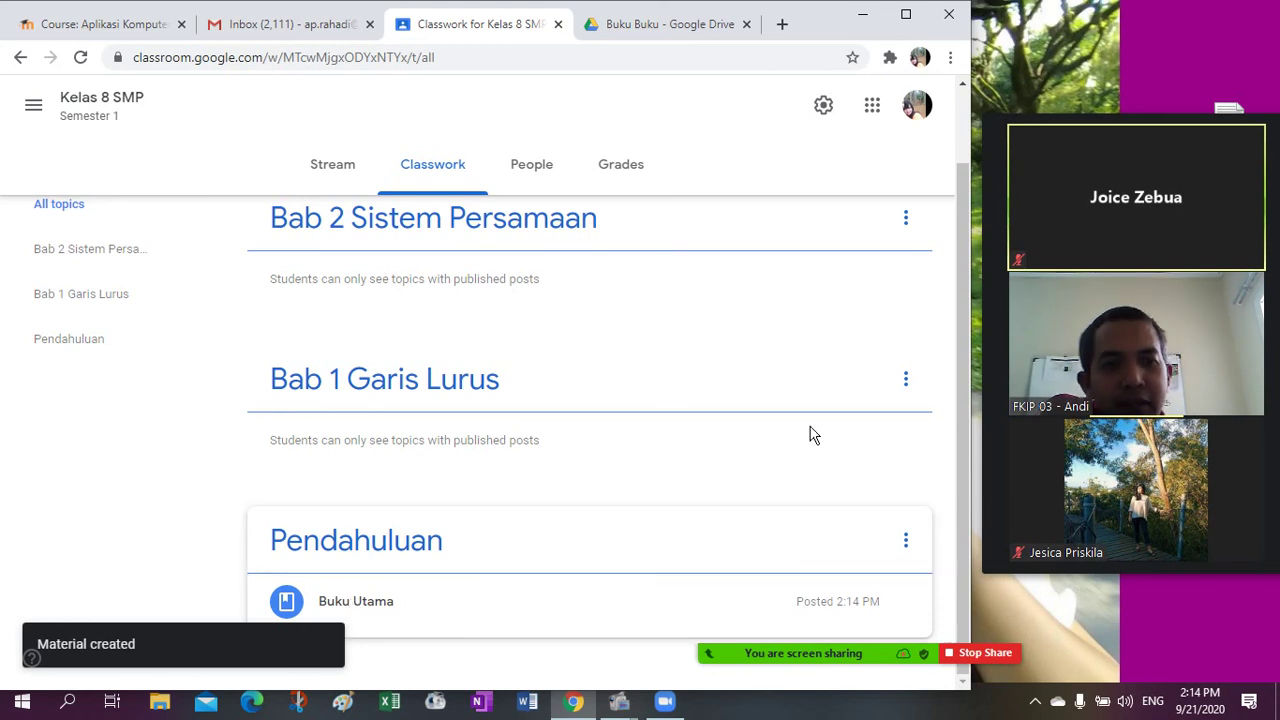
left_click_drag(965, 395, 975, 285)
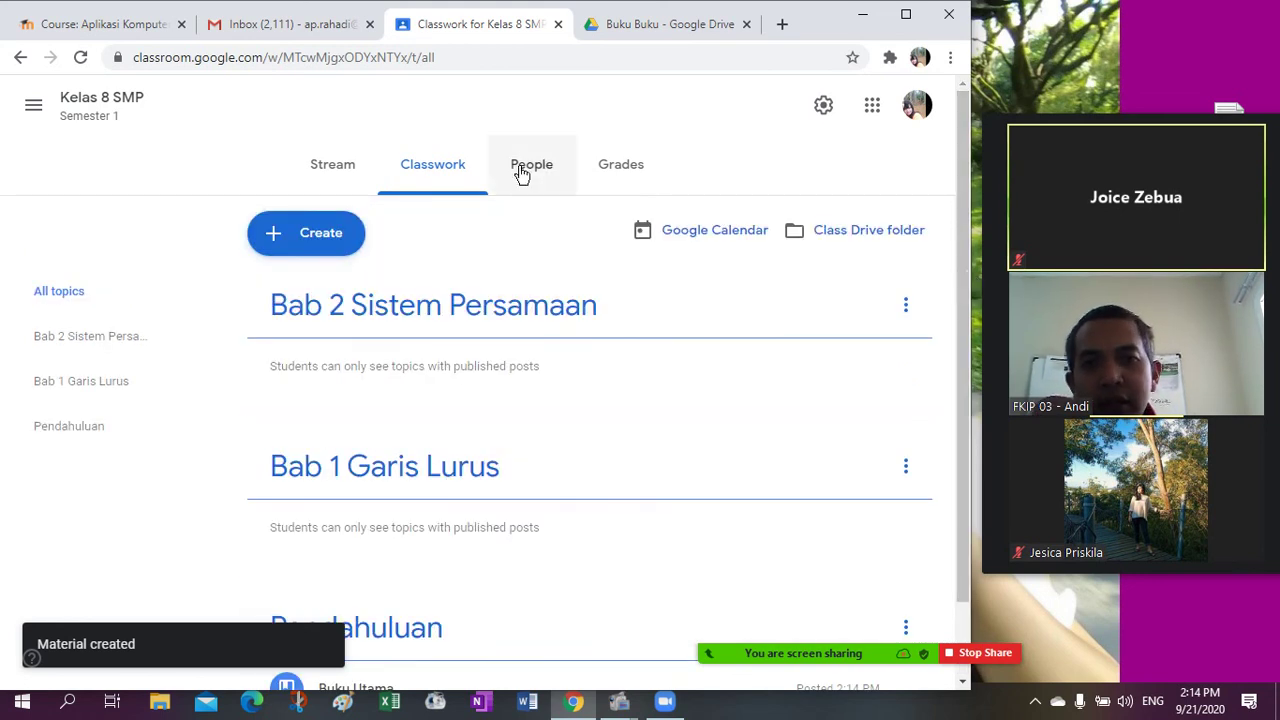
- Start a new classwork assignment and title it Tugas Merangkum
left_click(308, 240)
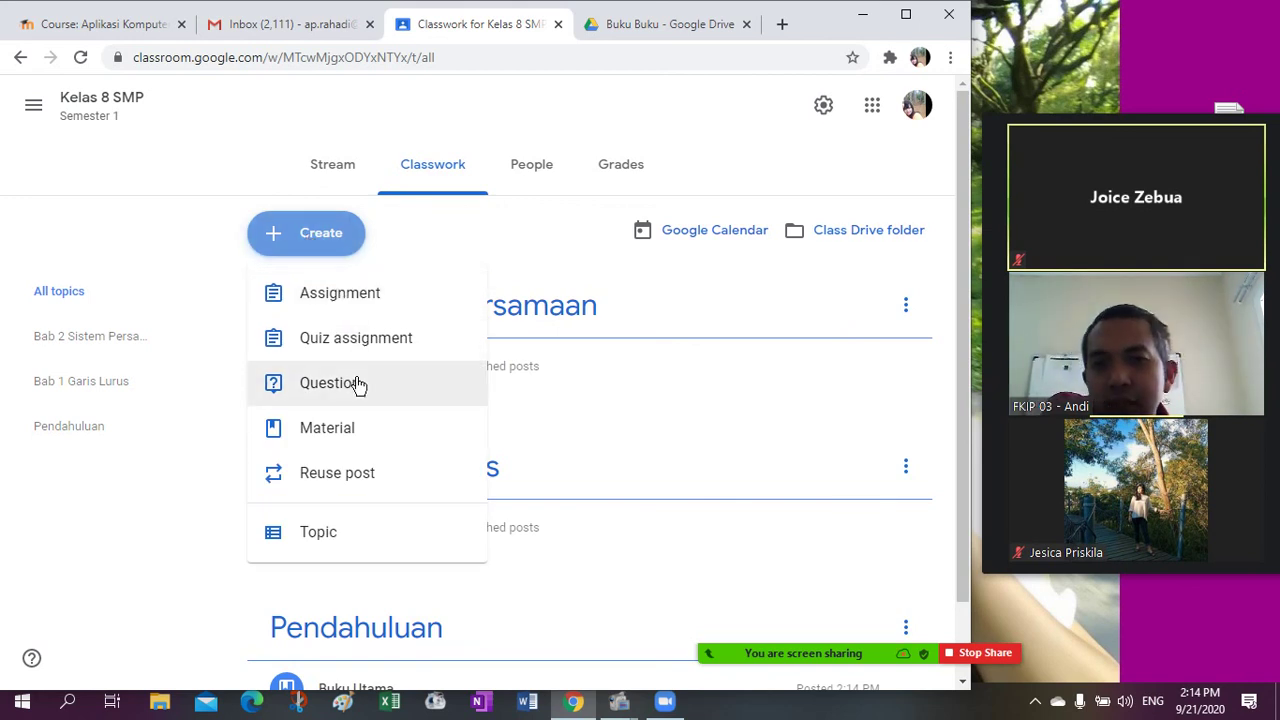
left_click(339, 296)
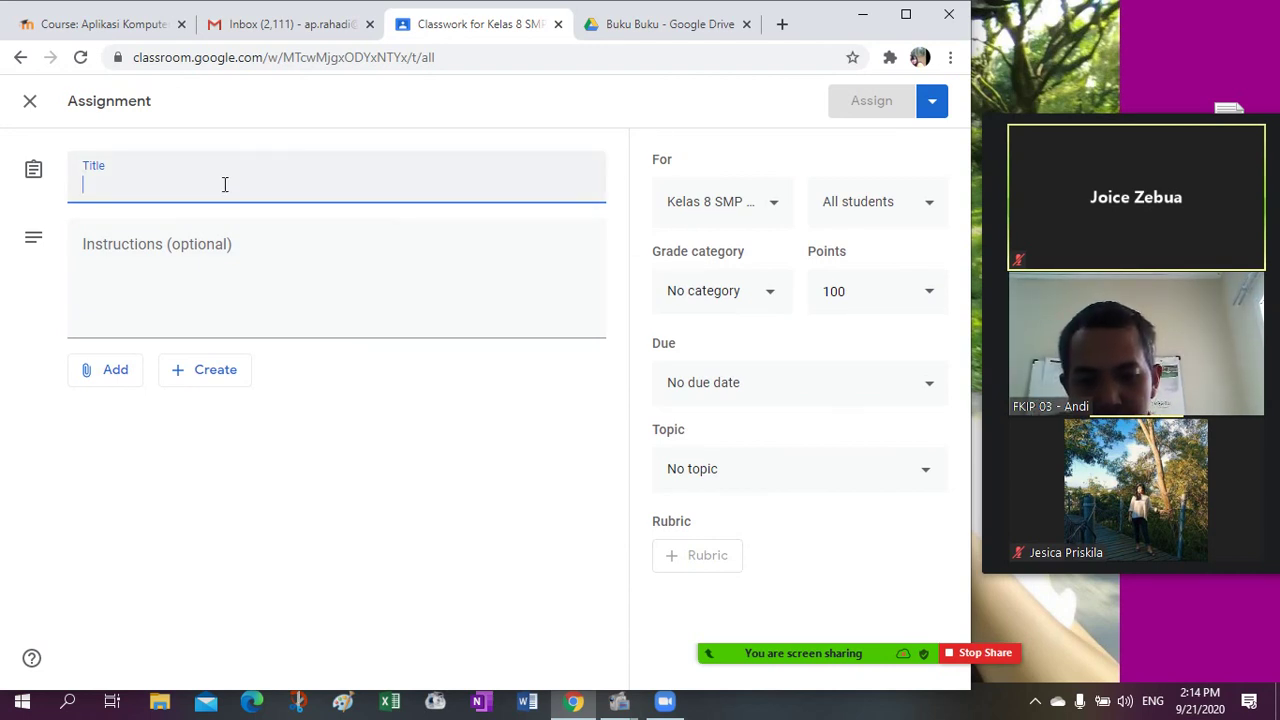
type("Tugas M")
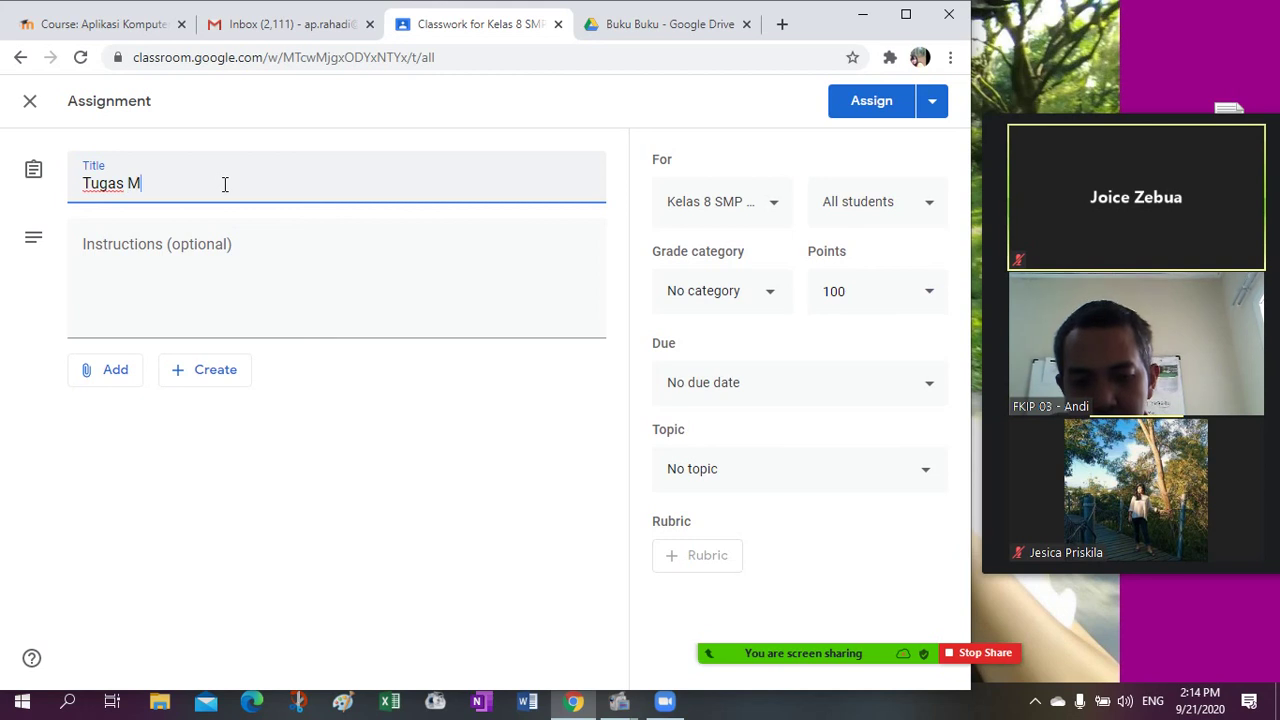
type("erangkum")
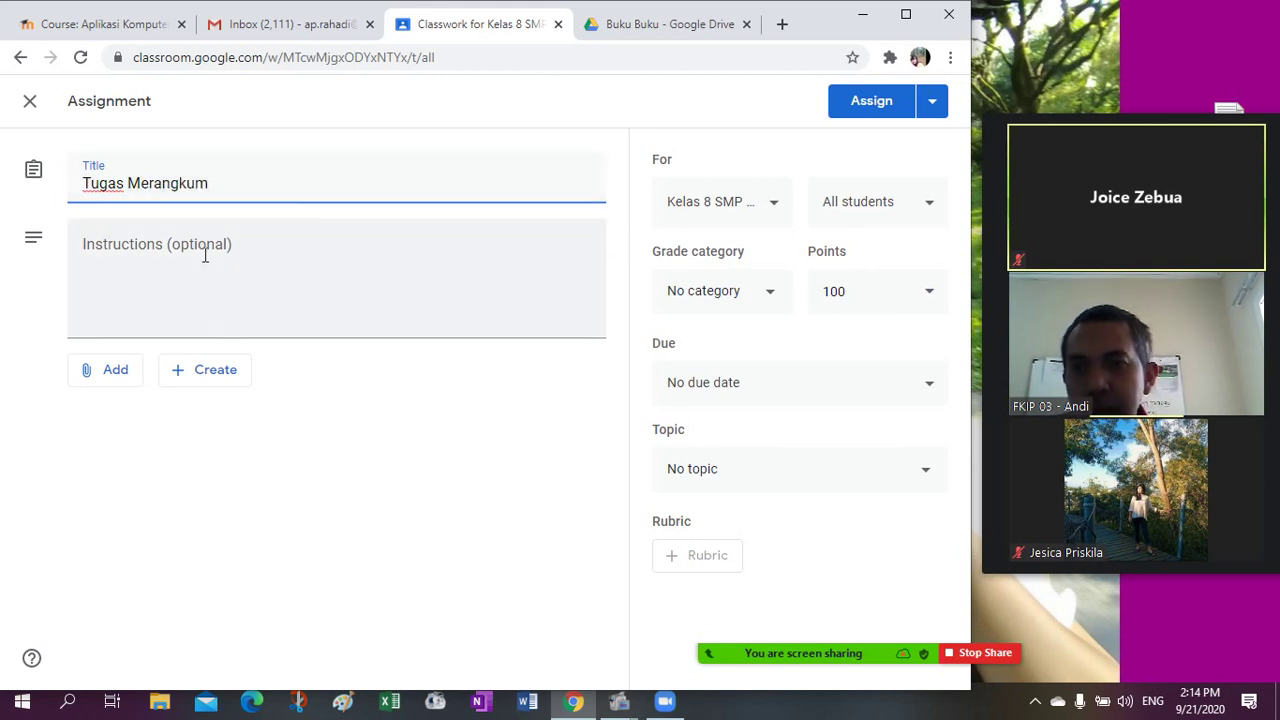
- Enter the assignment instructions: Silakan merangkum bab 1, ditulis tangan sebanyak 5 halaman A4
left_click(205, 255)
type("Sila")
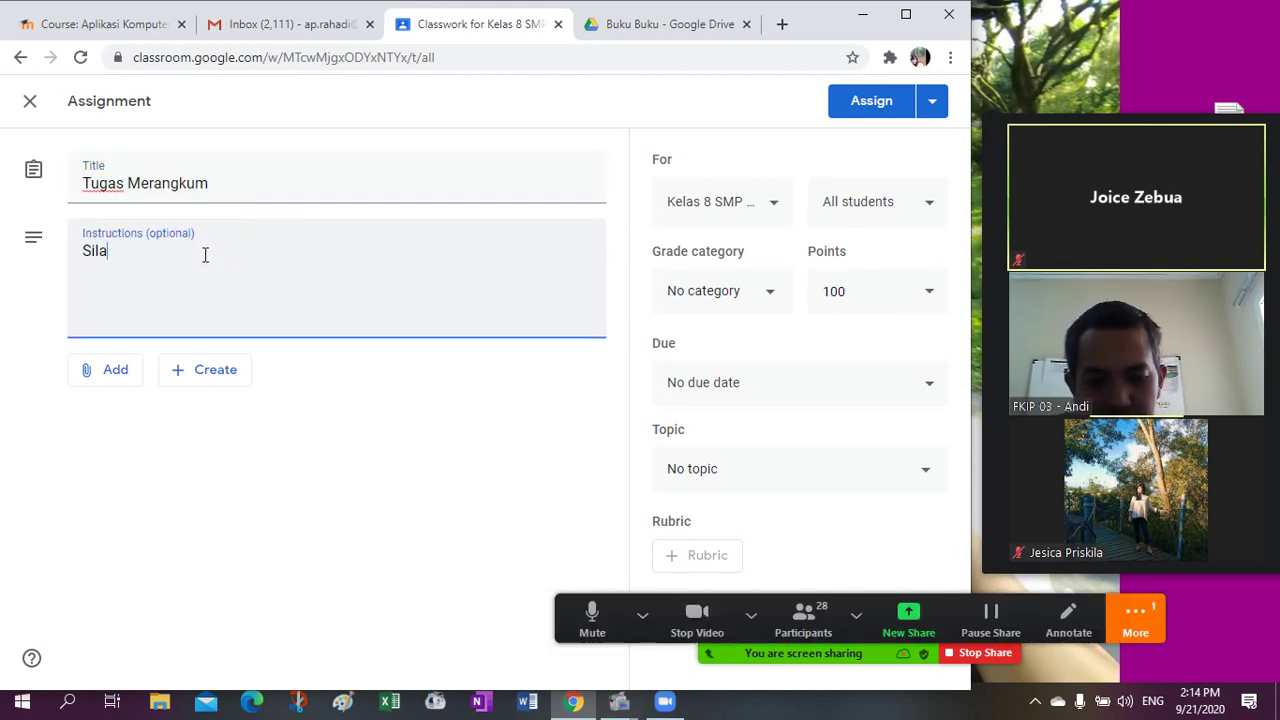
type("kan merangku")
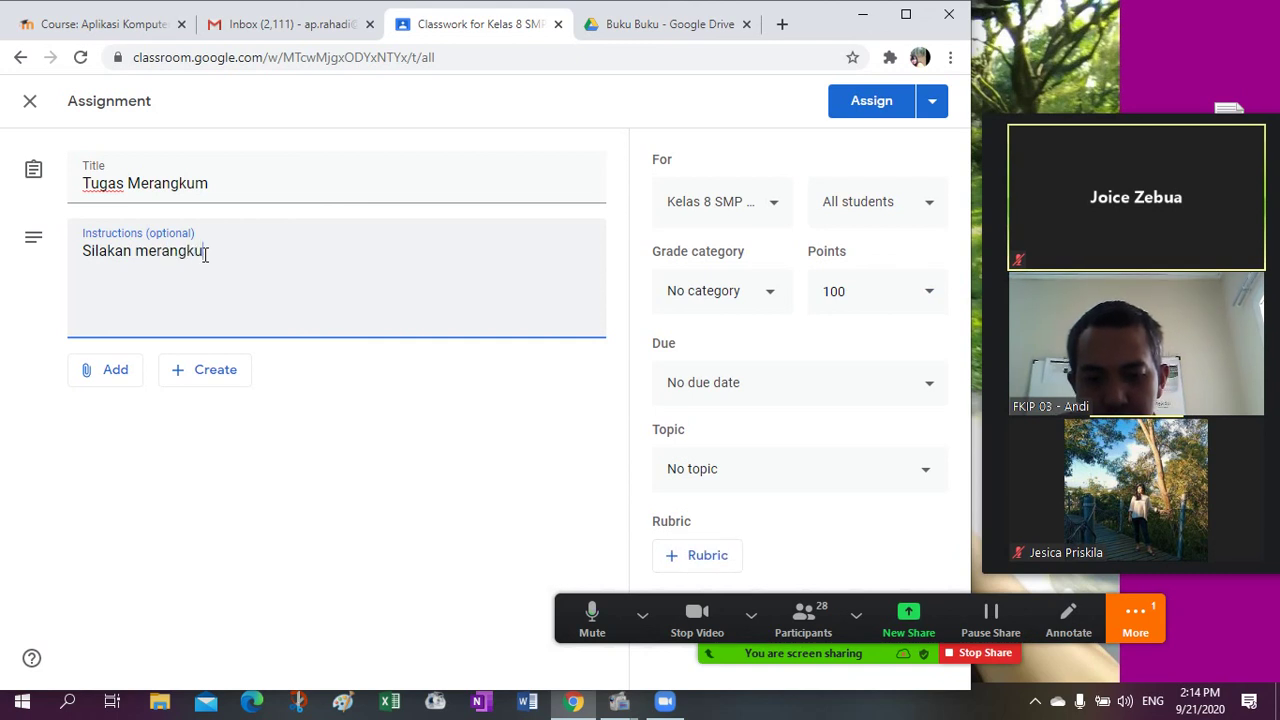
type("m bab 1")
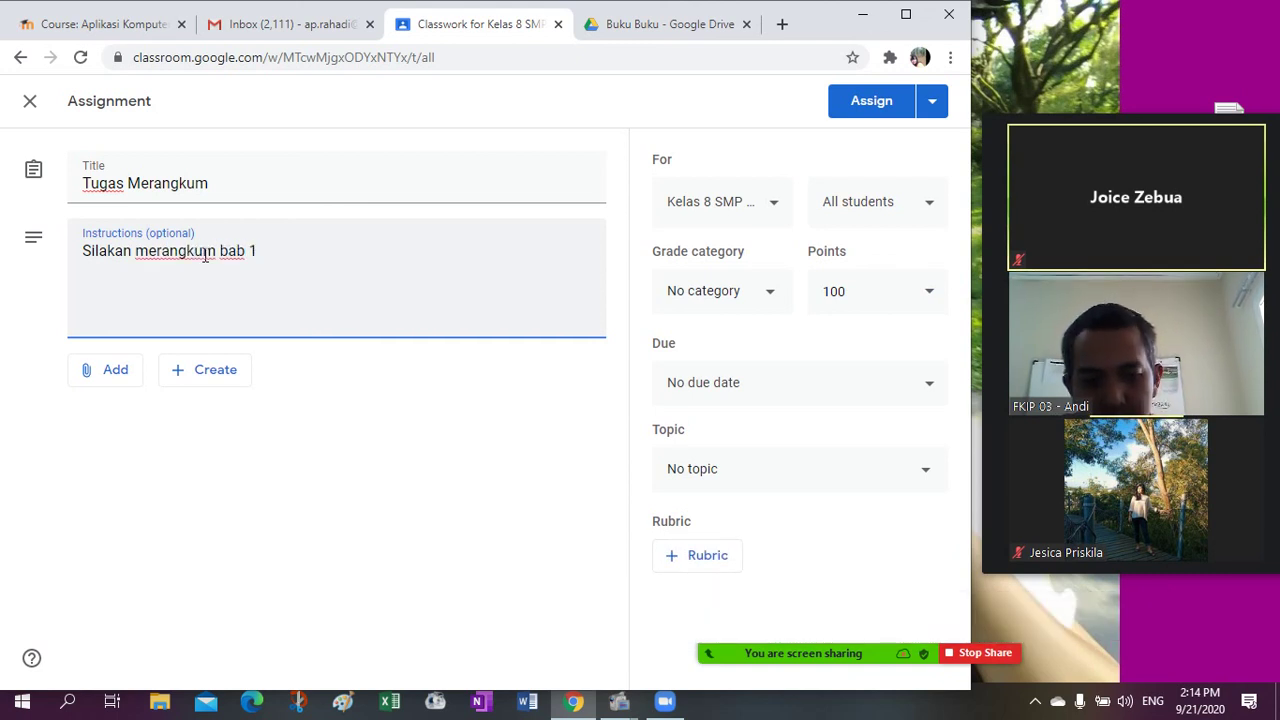
type(", ")
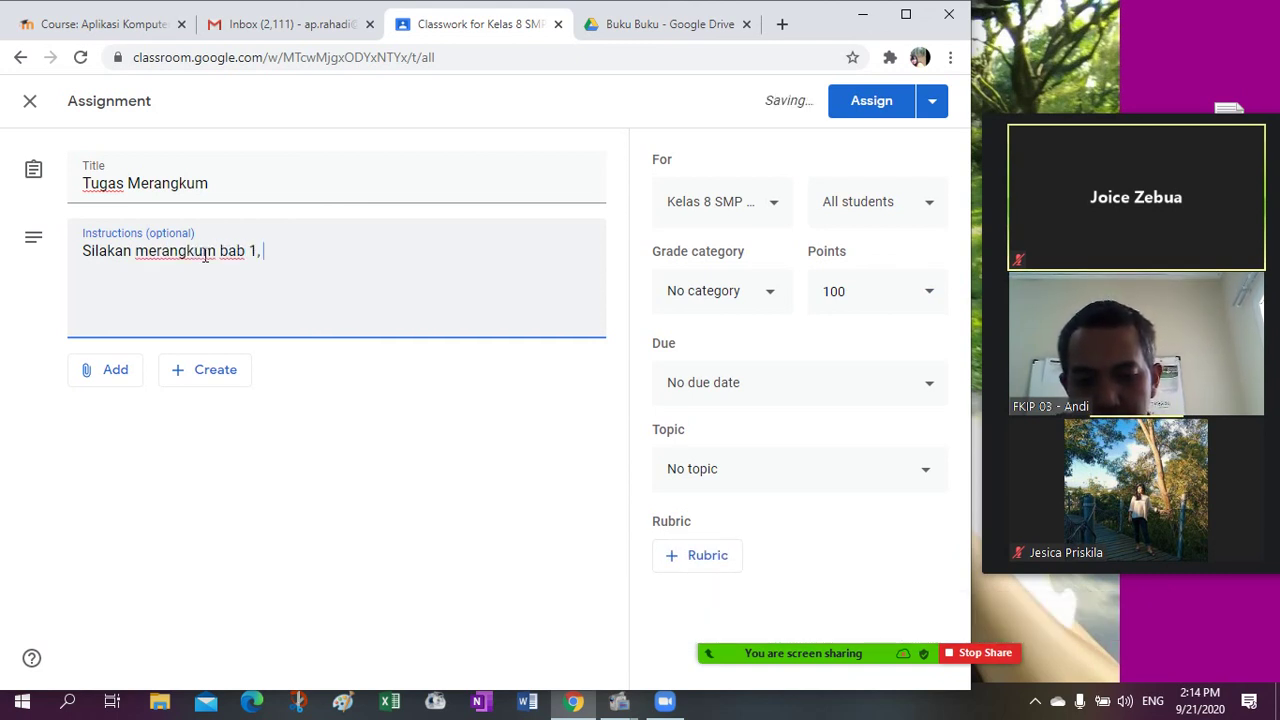
type("ditulis ")
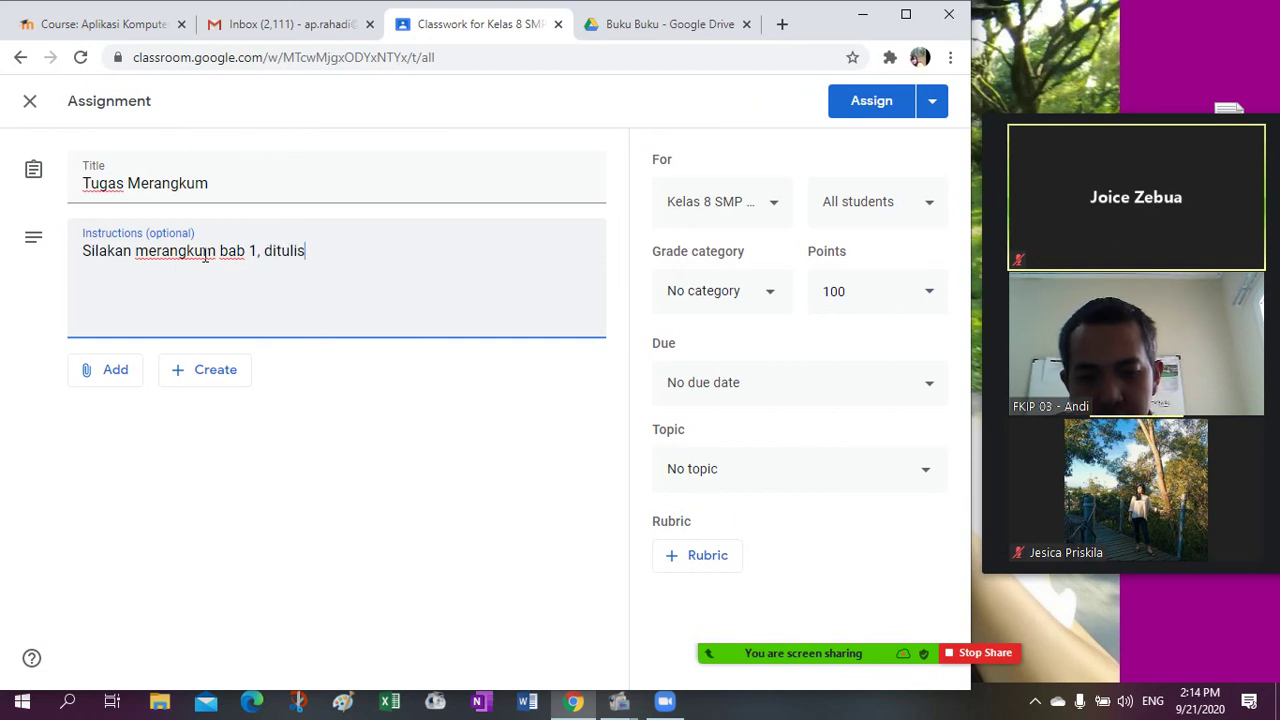
type("tangan ")
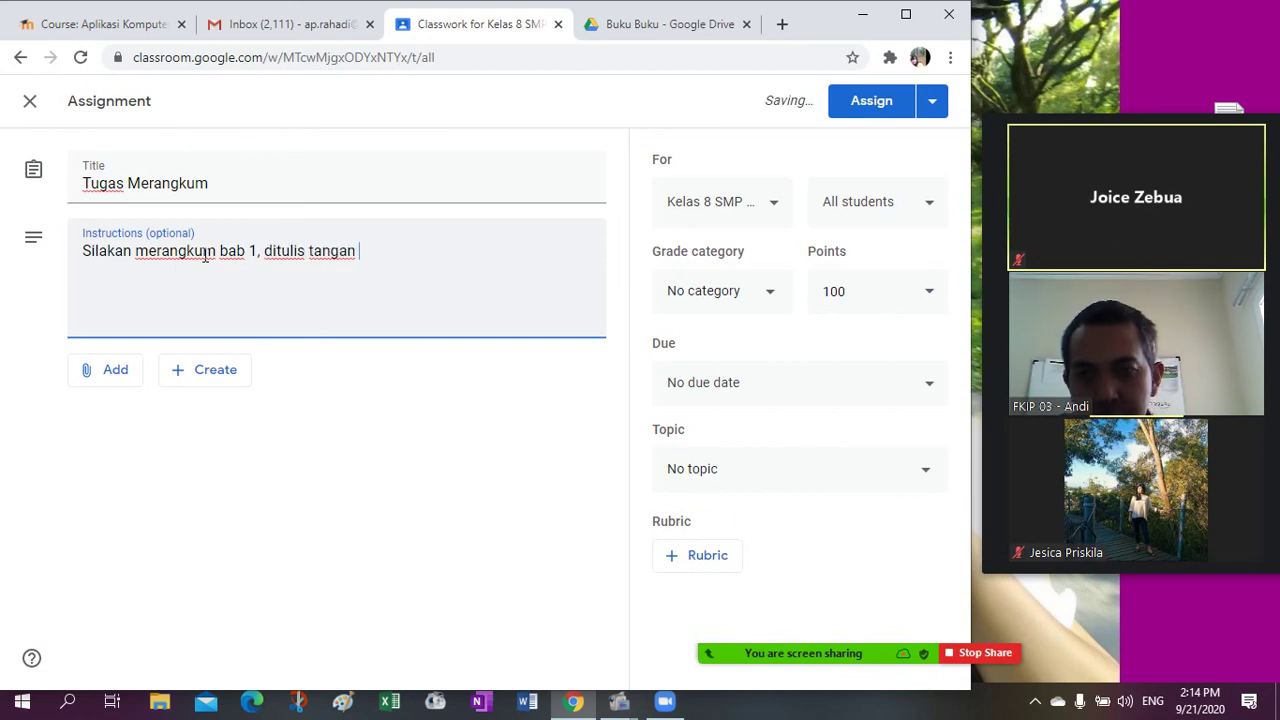
type("sebanyak")
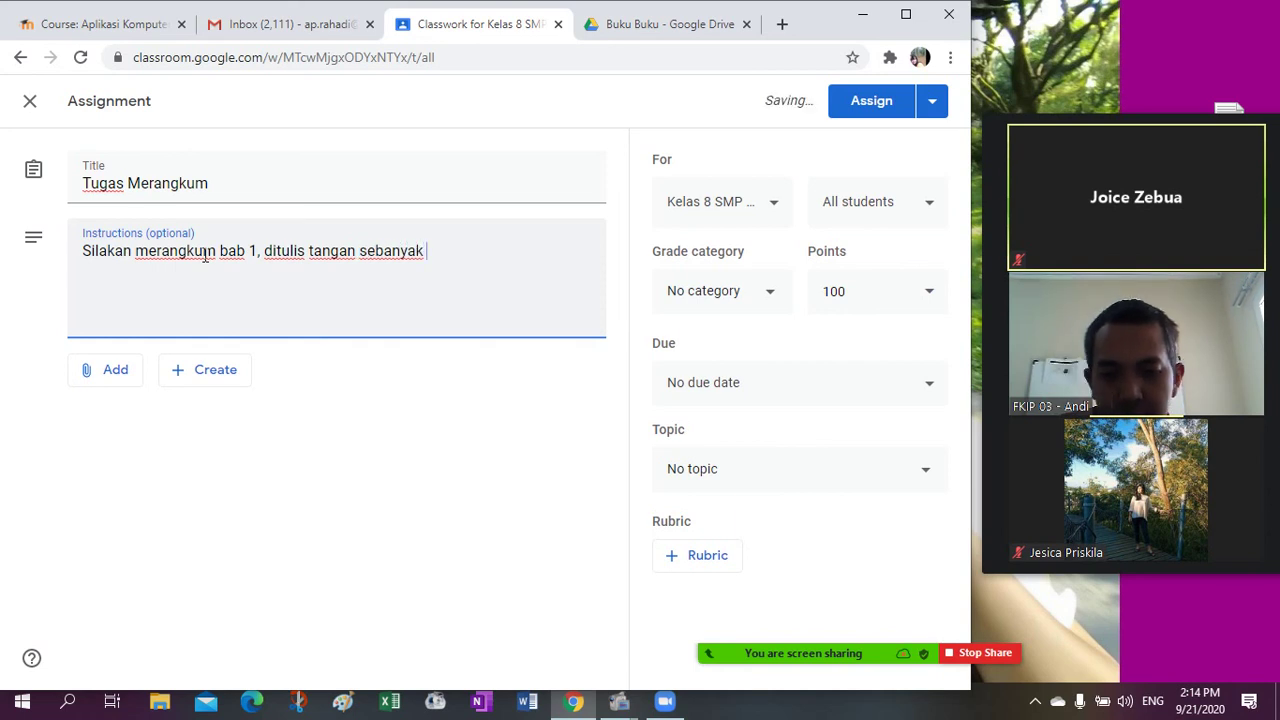
type(" 5 halaman A4.")
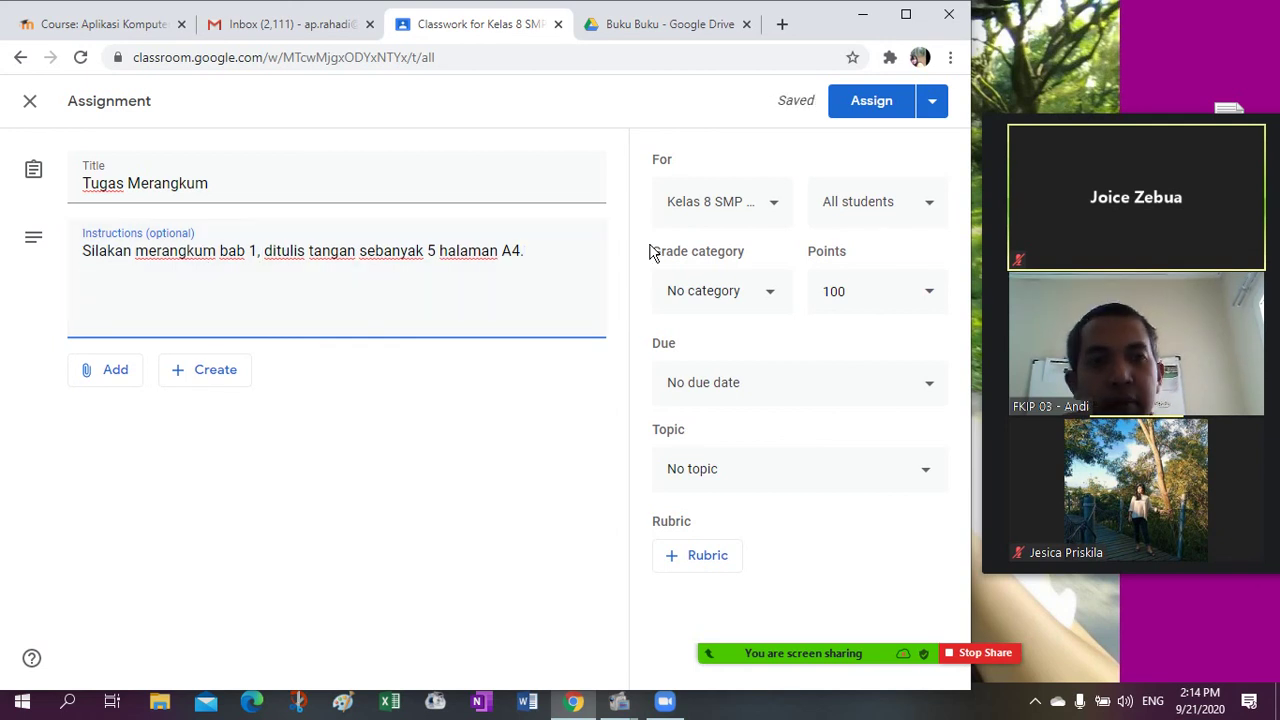
- Set the assignment's grade category to PR 1 and check the points options
left_click(770, 296)
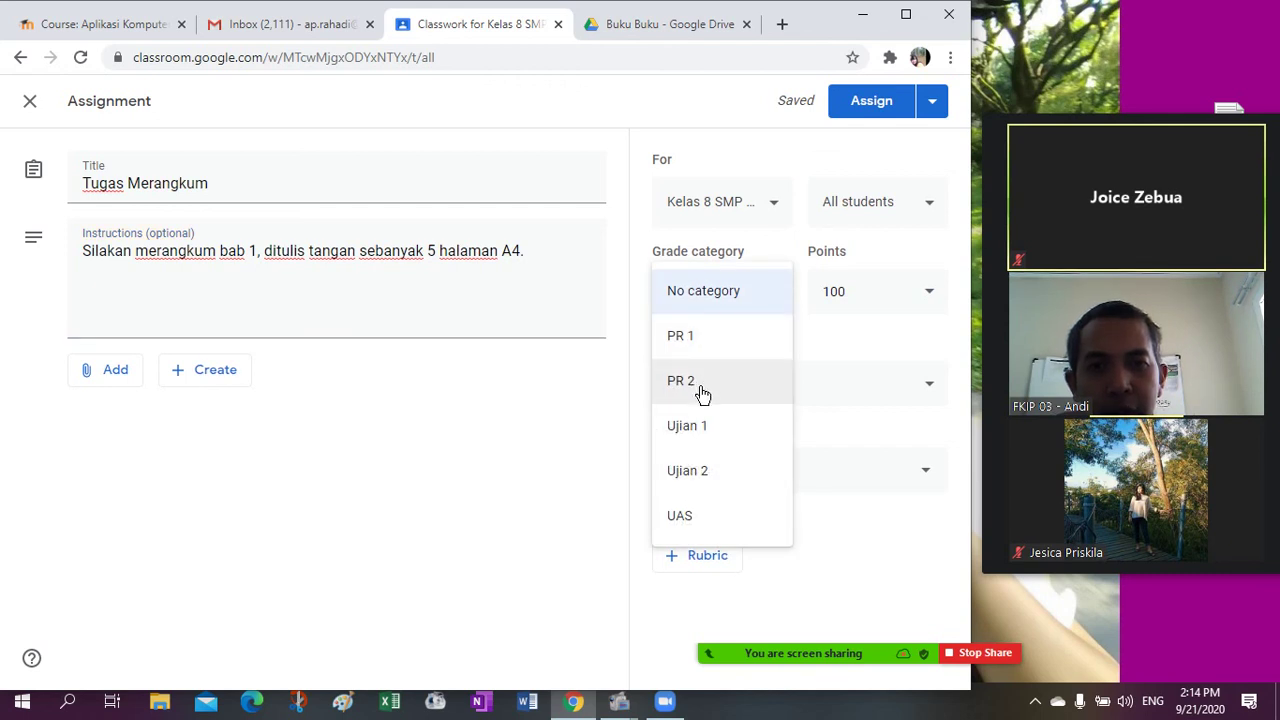
left_click(697, 347)
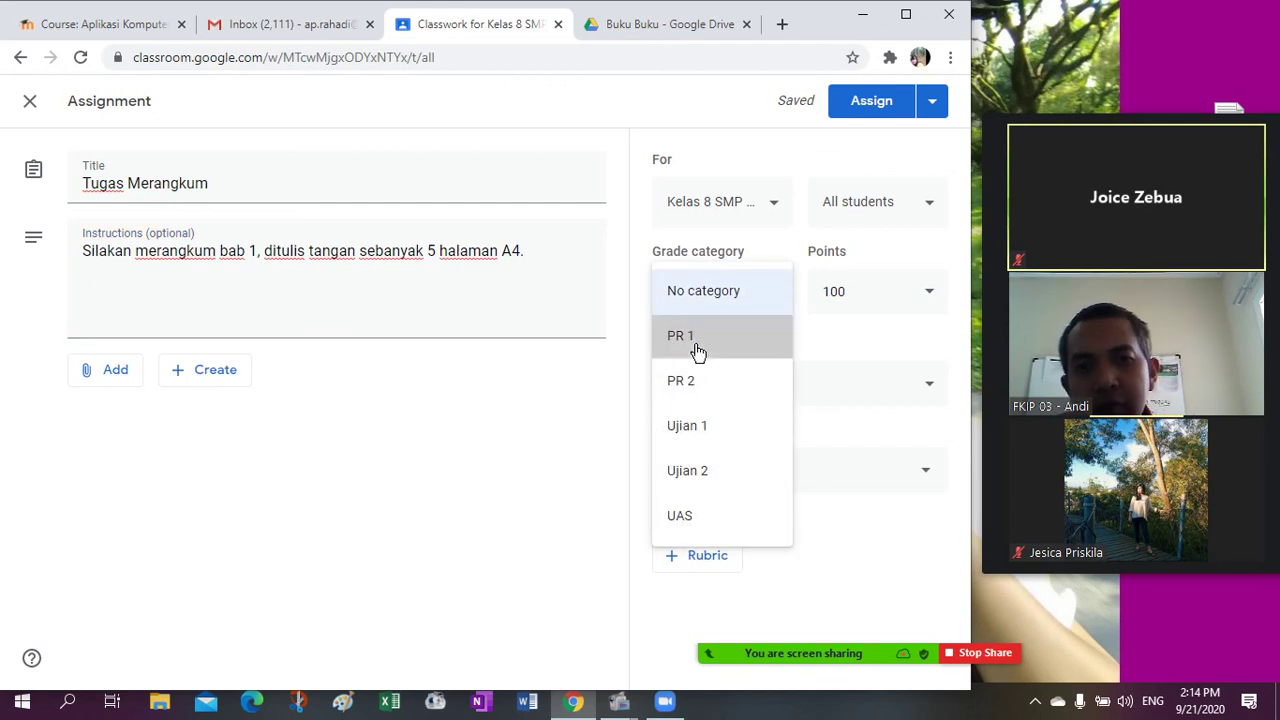
left_click(931, 294)
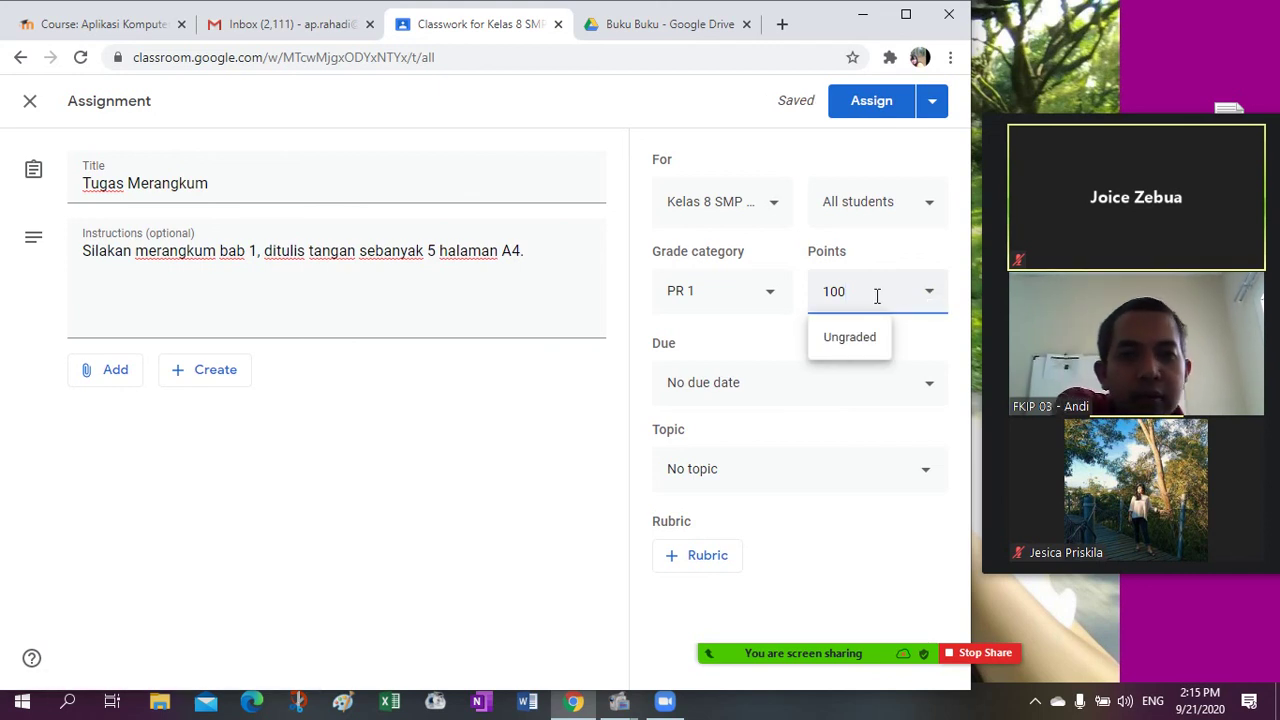
- Set the assignment's due date to Oct 6, 2020 at 11:59 PM
left_click(807, 395)
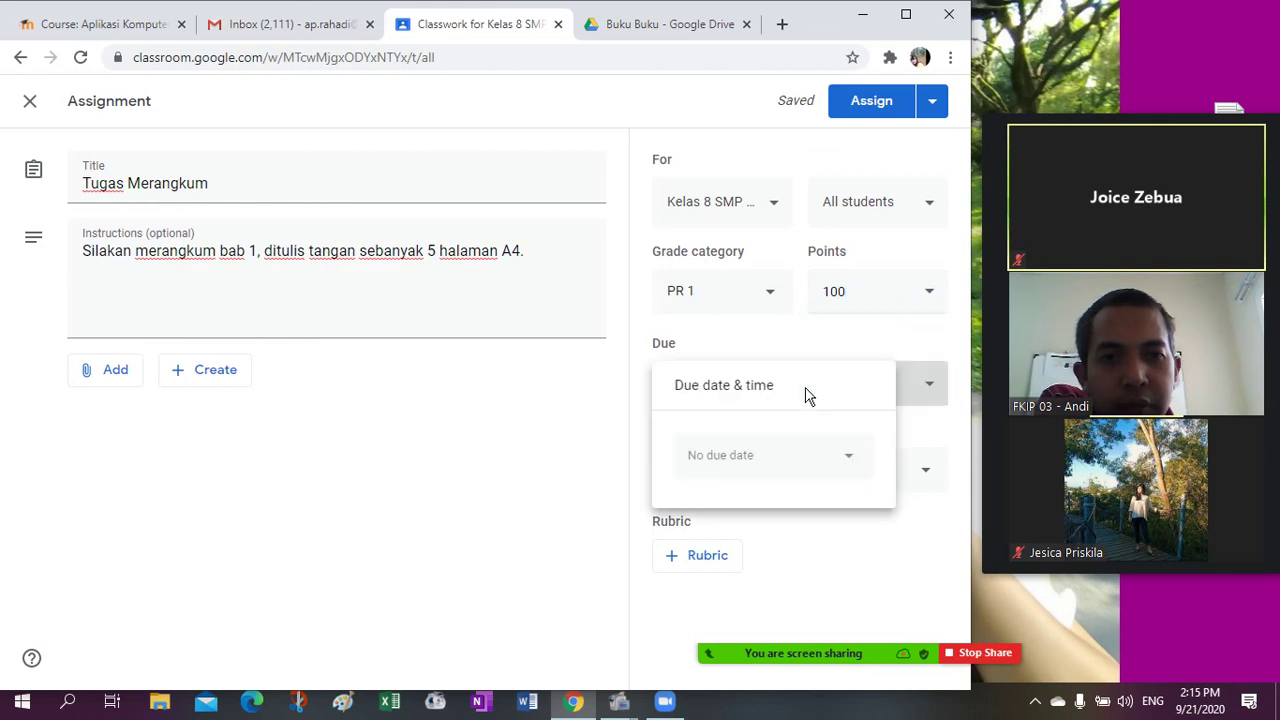
left_click(785, 458)
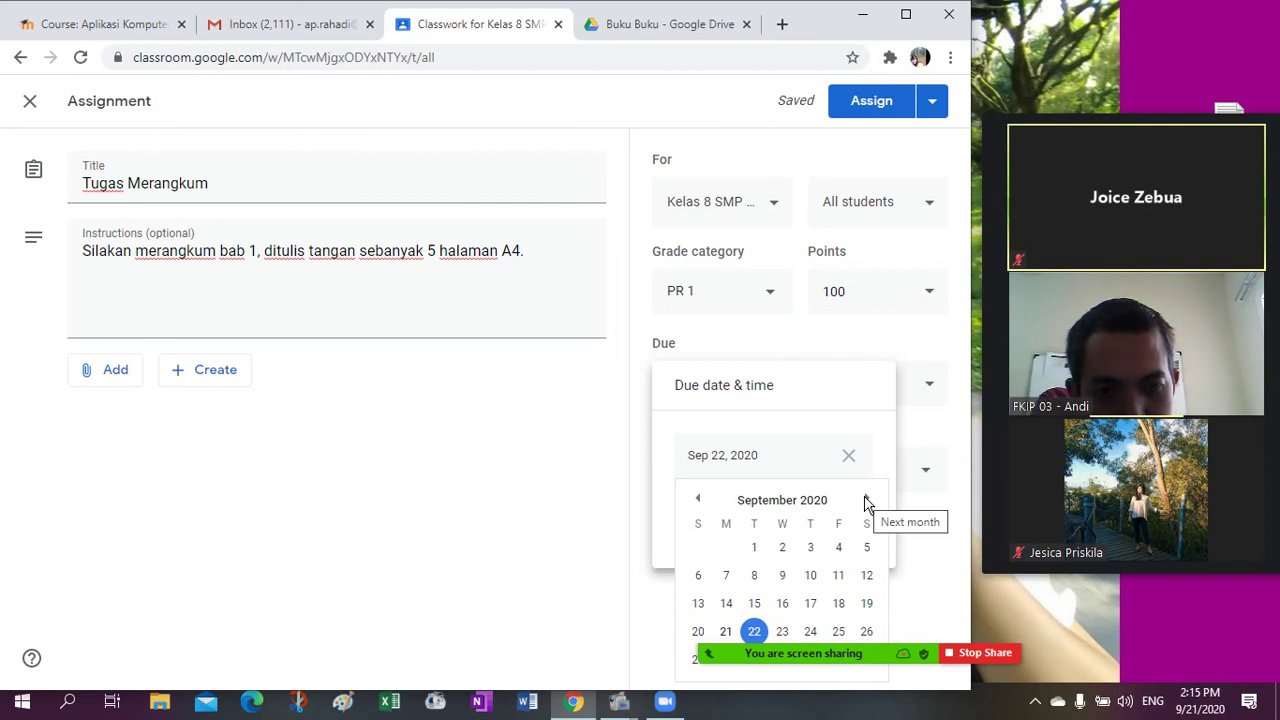
left_click(866, 500)
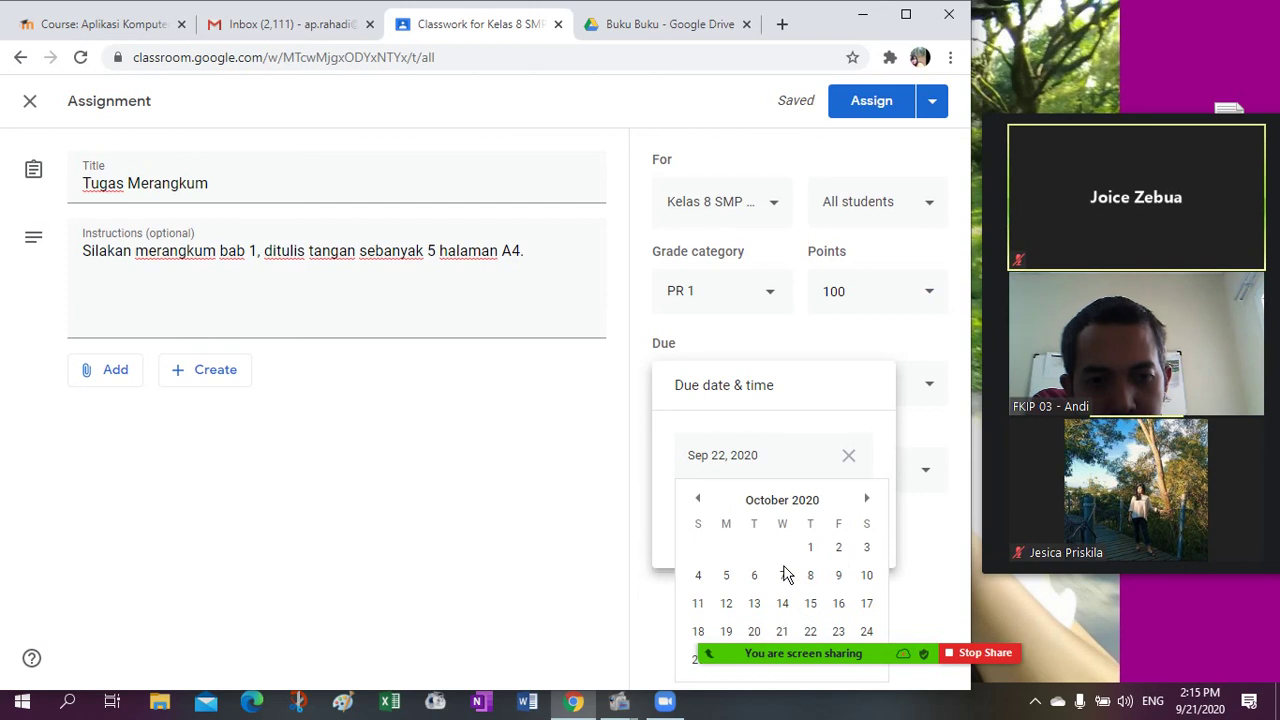
left_click(754, 577)
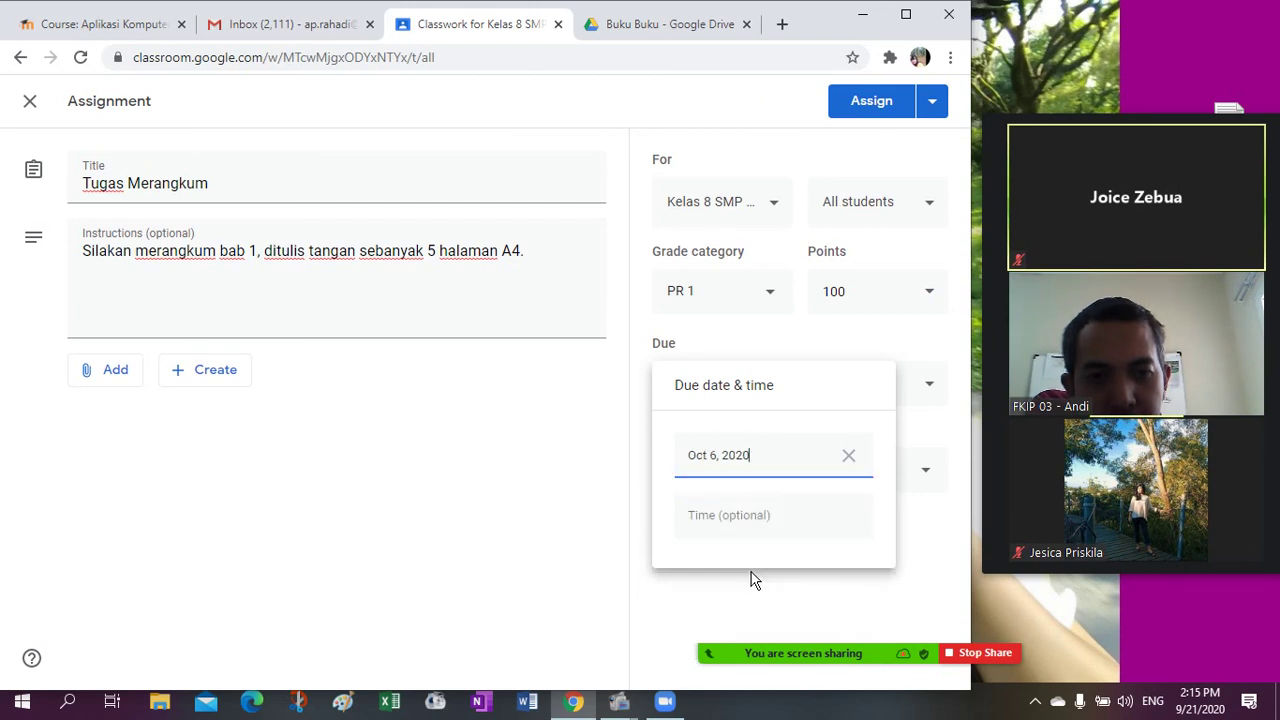
left_click(734, 520)
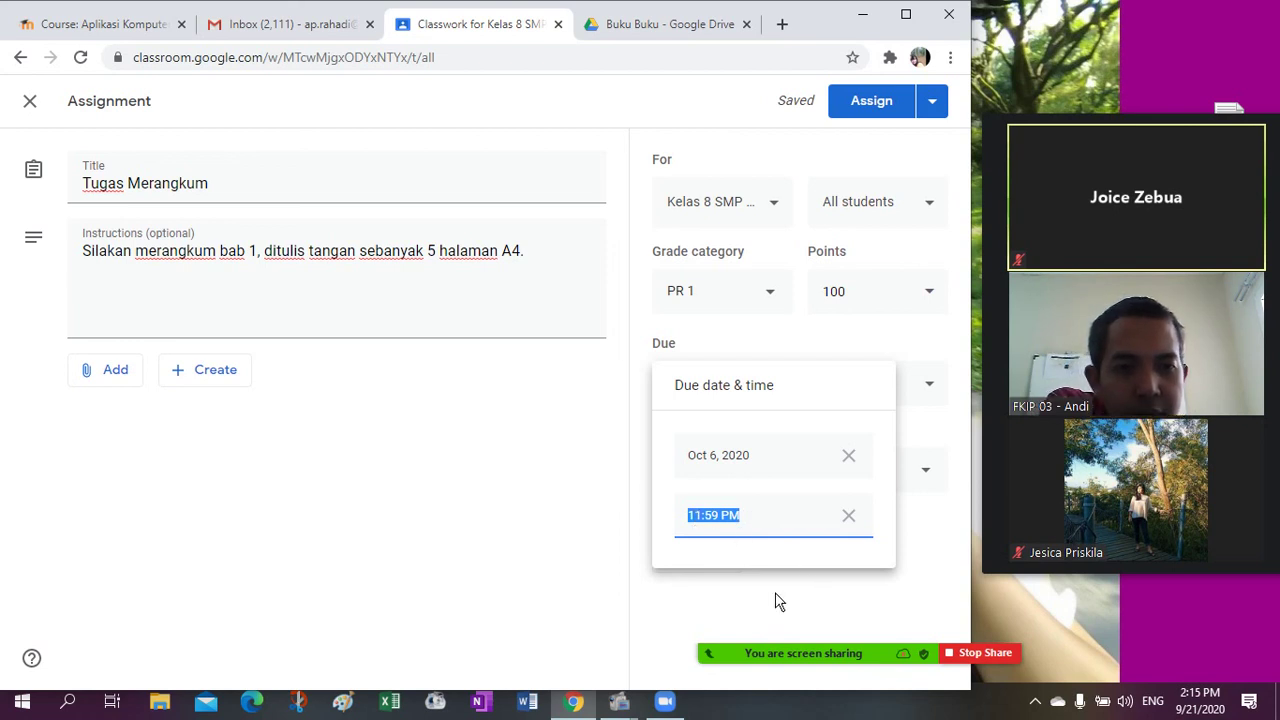
left_click(716, 618)
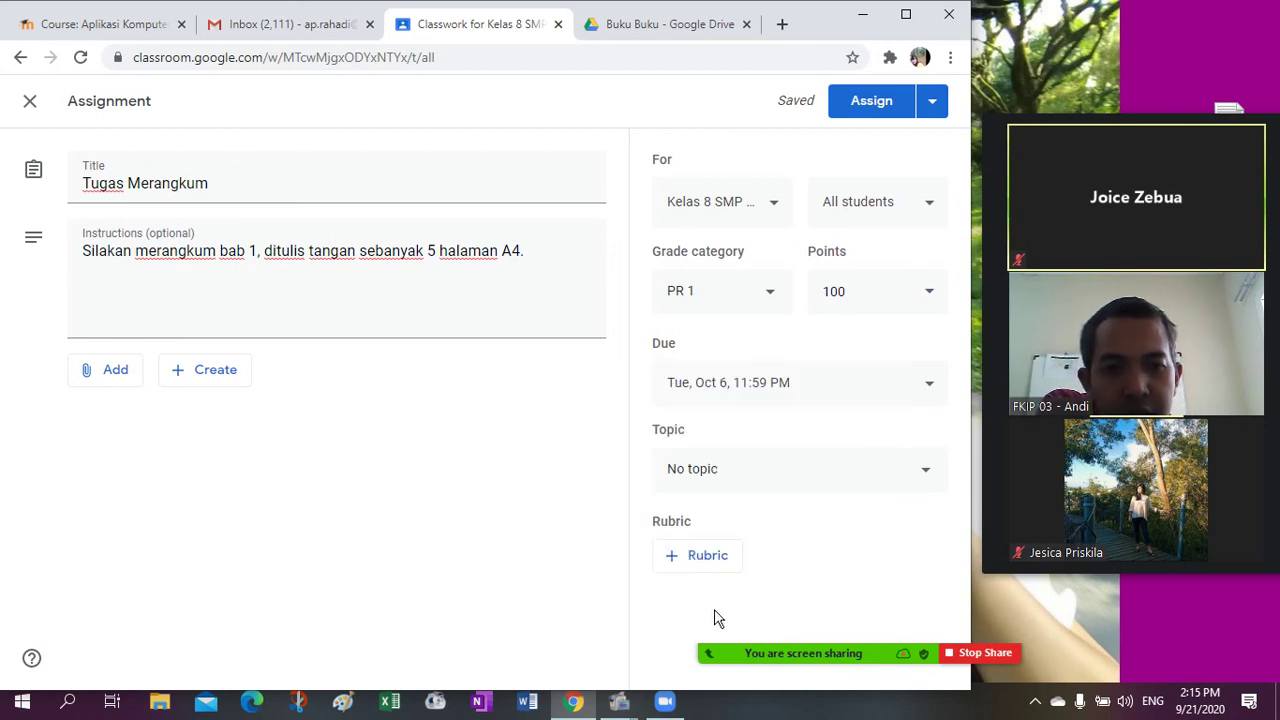
- Place the assignment under the topic Bab 1 Garis Lurus and assign it to the class
left_click(760, 472)
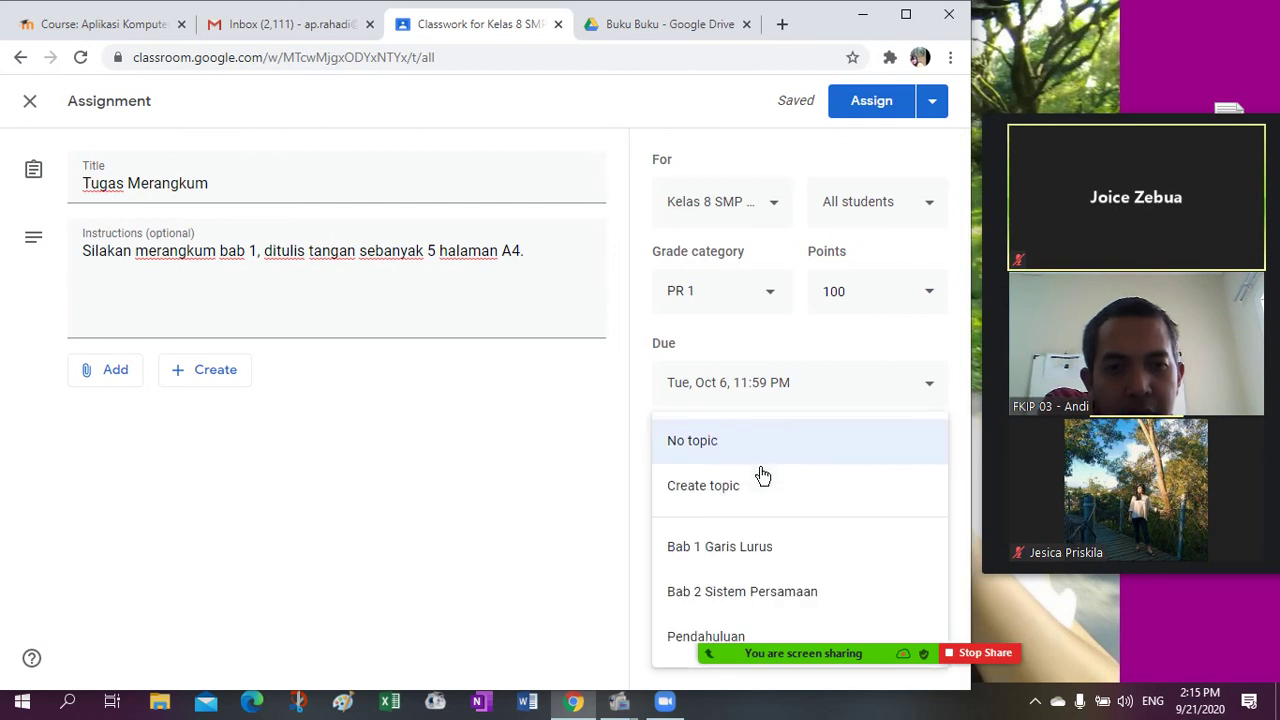
left_click(765, 558)
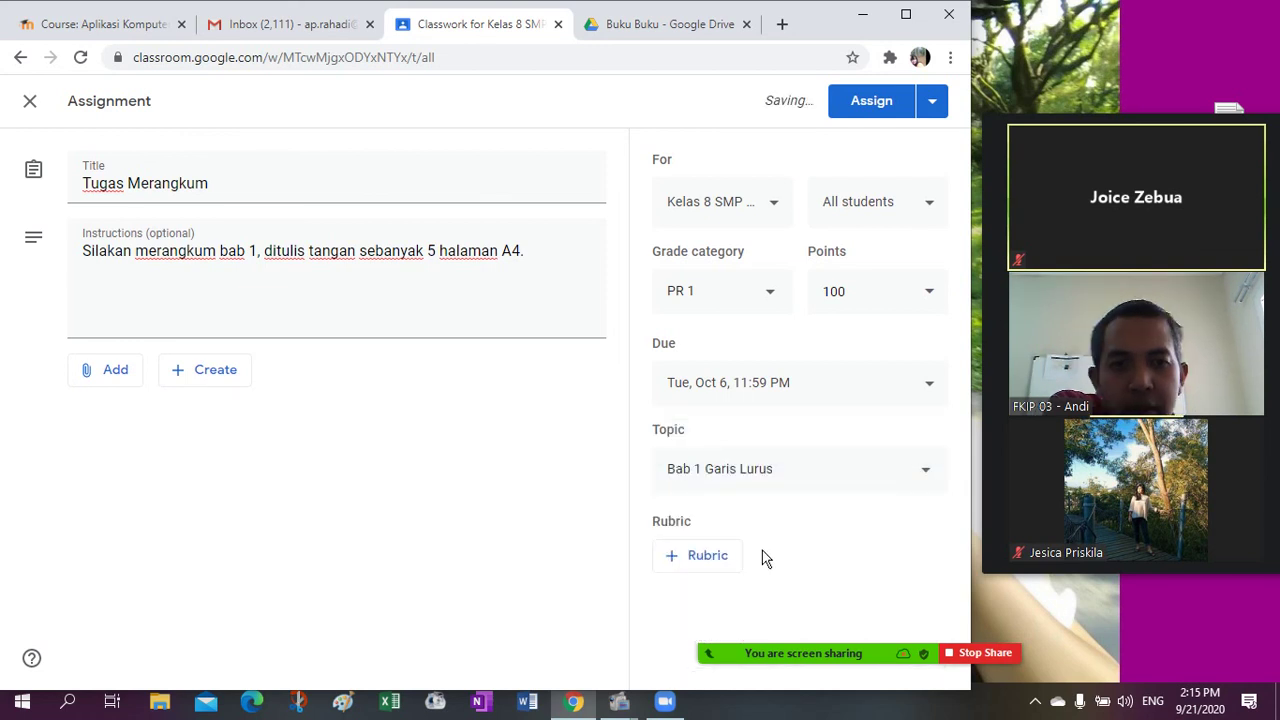
left_click(775, 478)
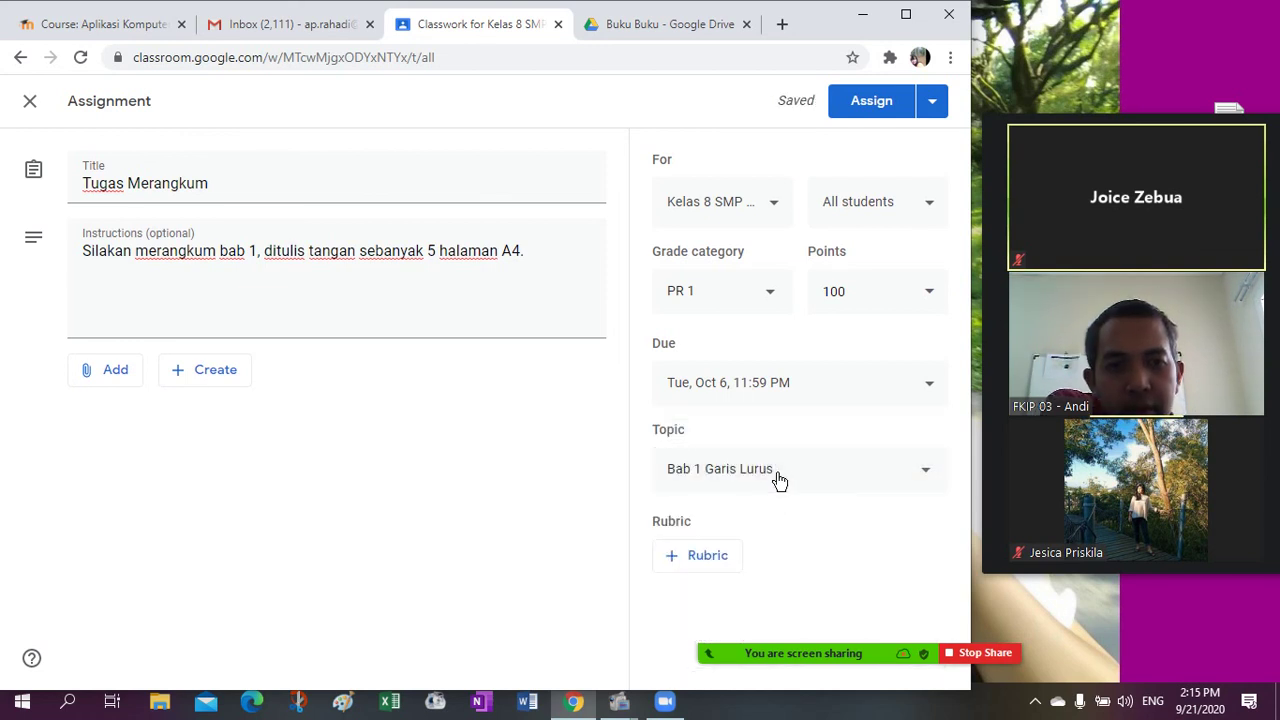
left_click(778, 480)
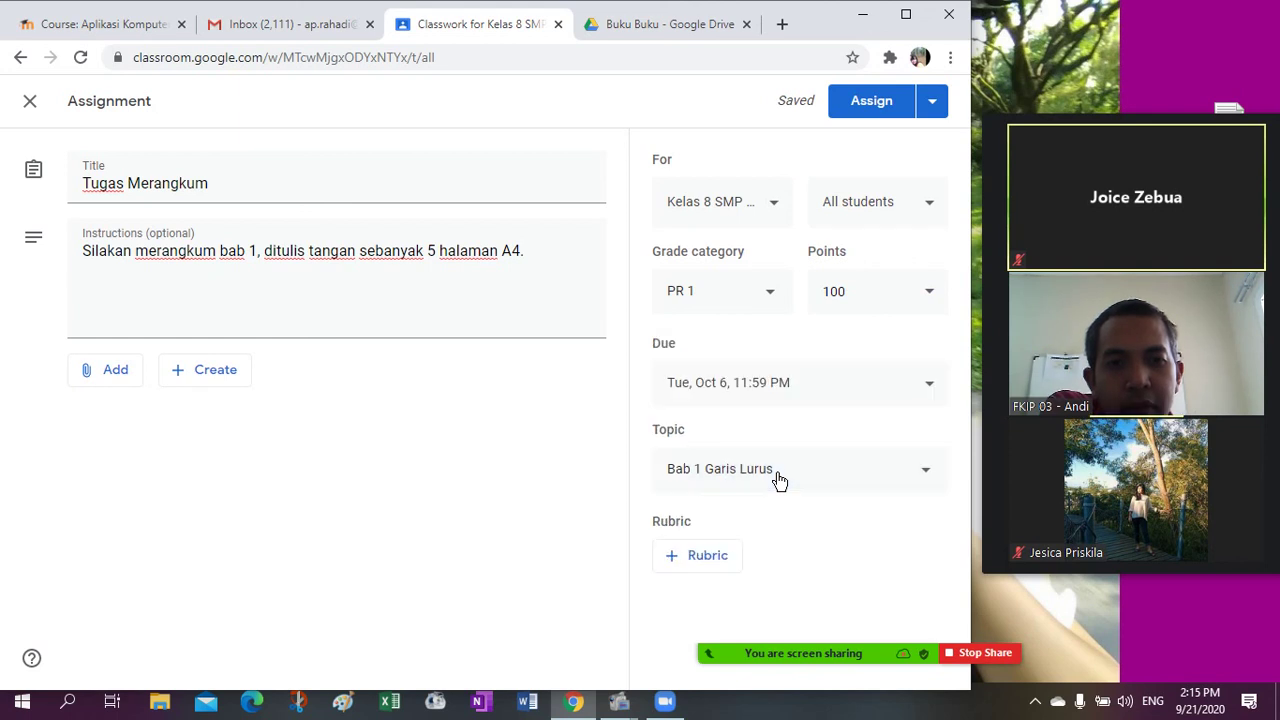
left_click(868, 104)
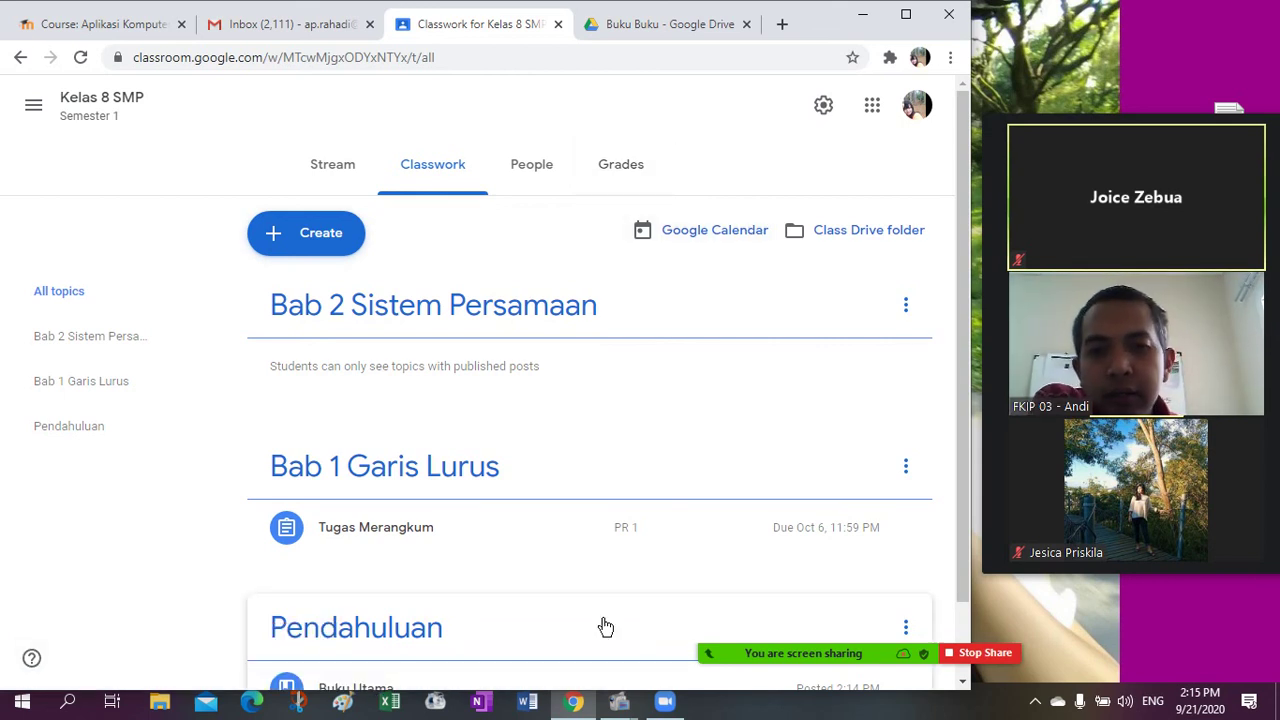
mouse_move(620, 705)
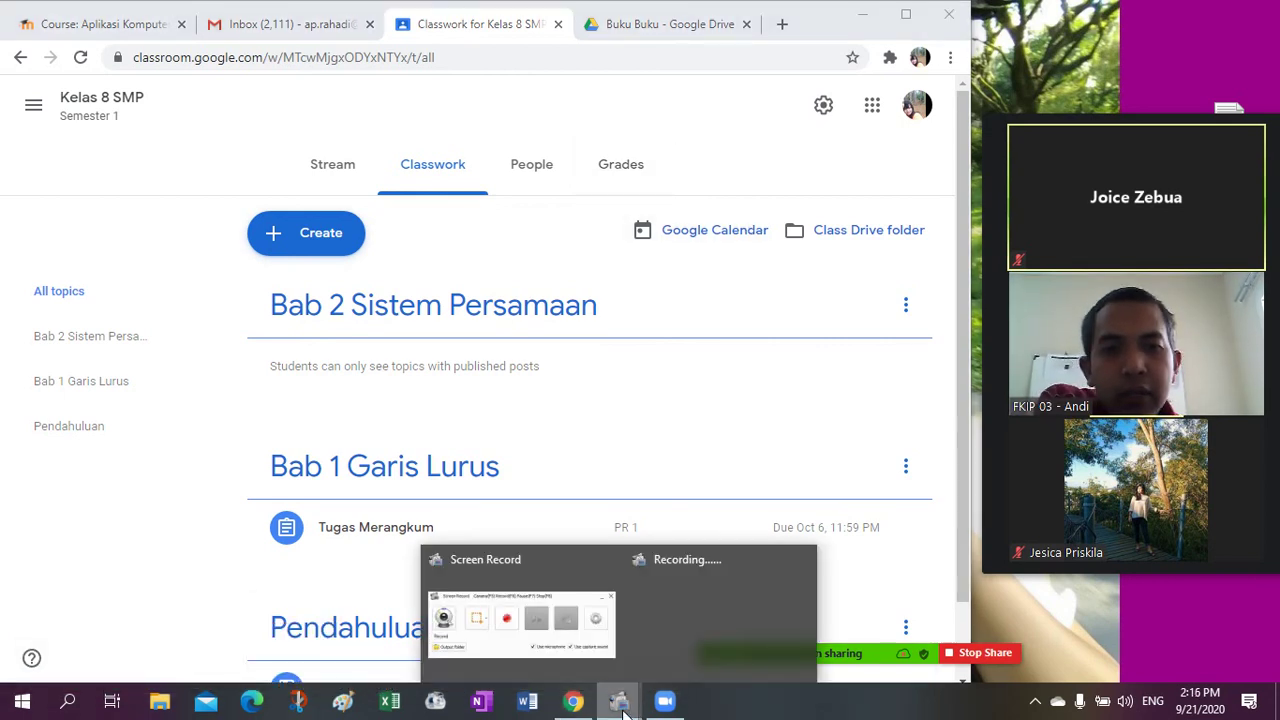
left_click(556, 632)
left_click(718, 293)
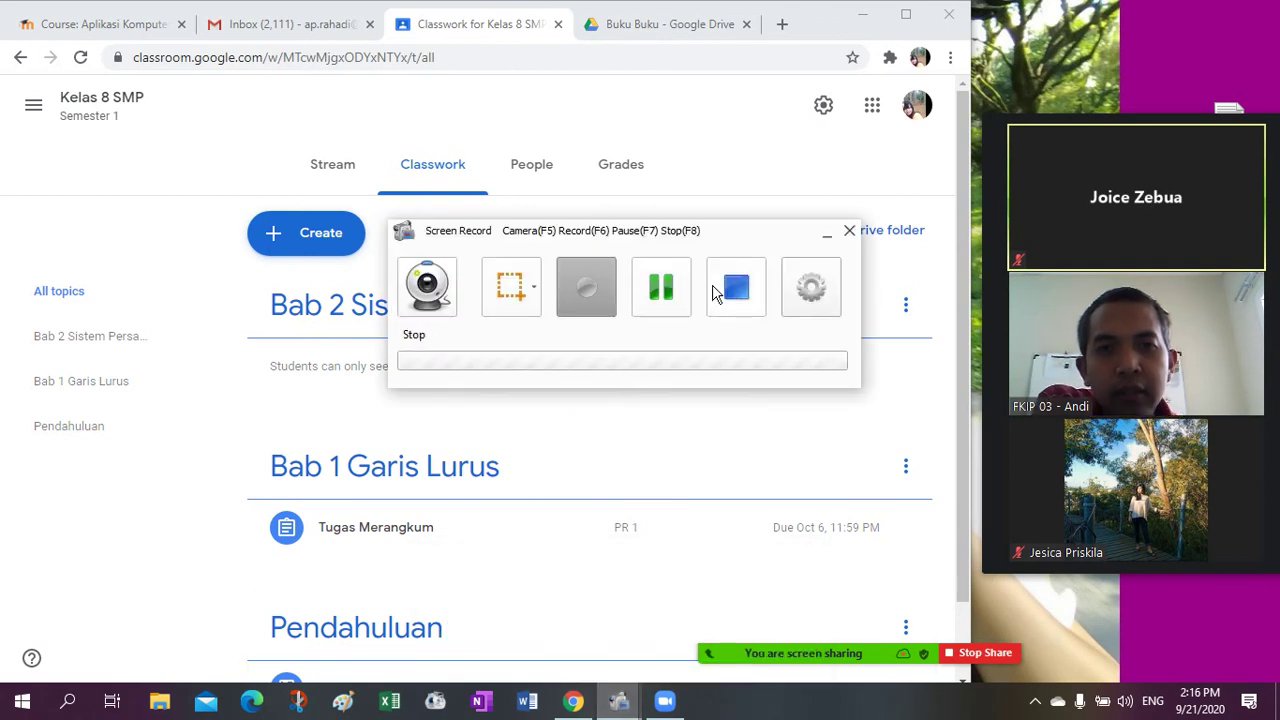